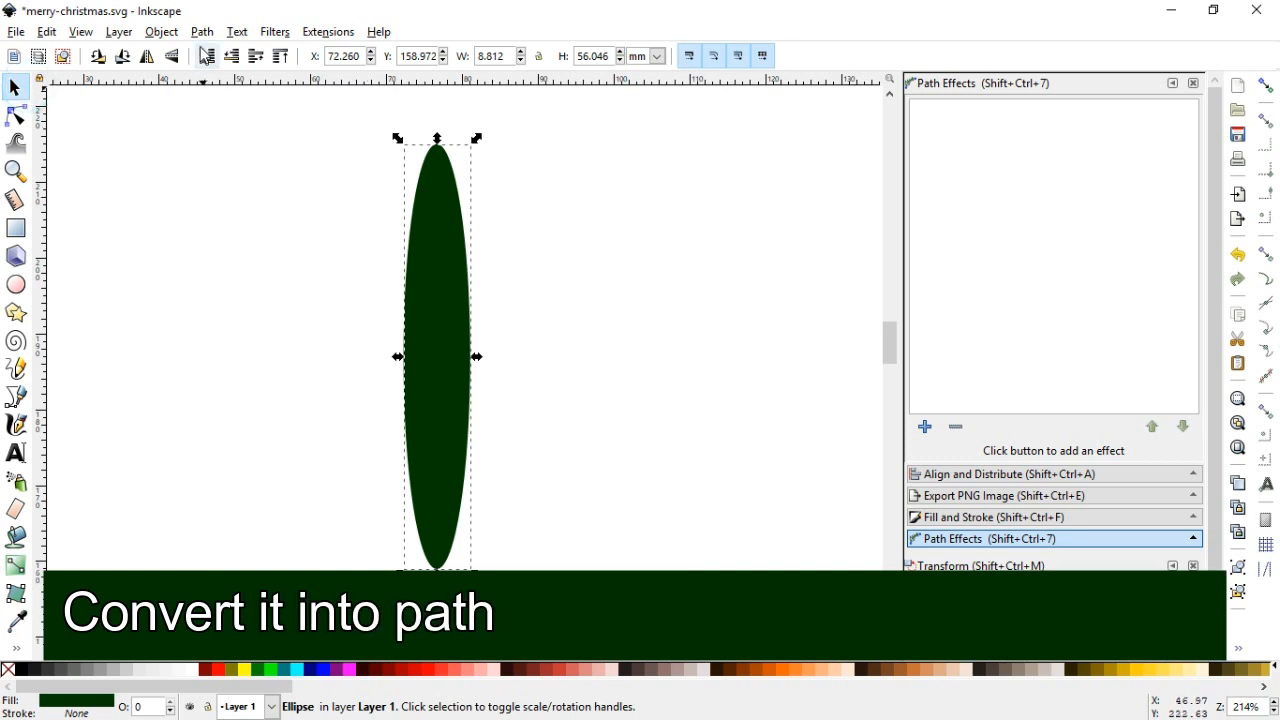
- Convert the dark green ellipse to a path and give it a linear gradient fill
{"action": "left_click", "coordinate": [202, 33]}
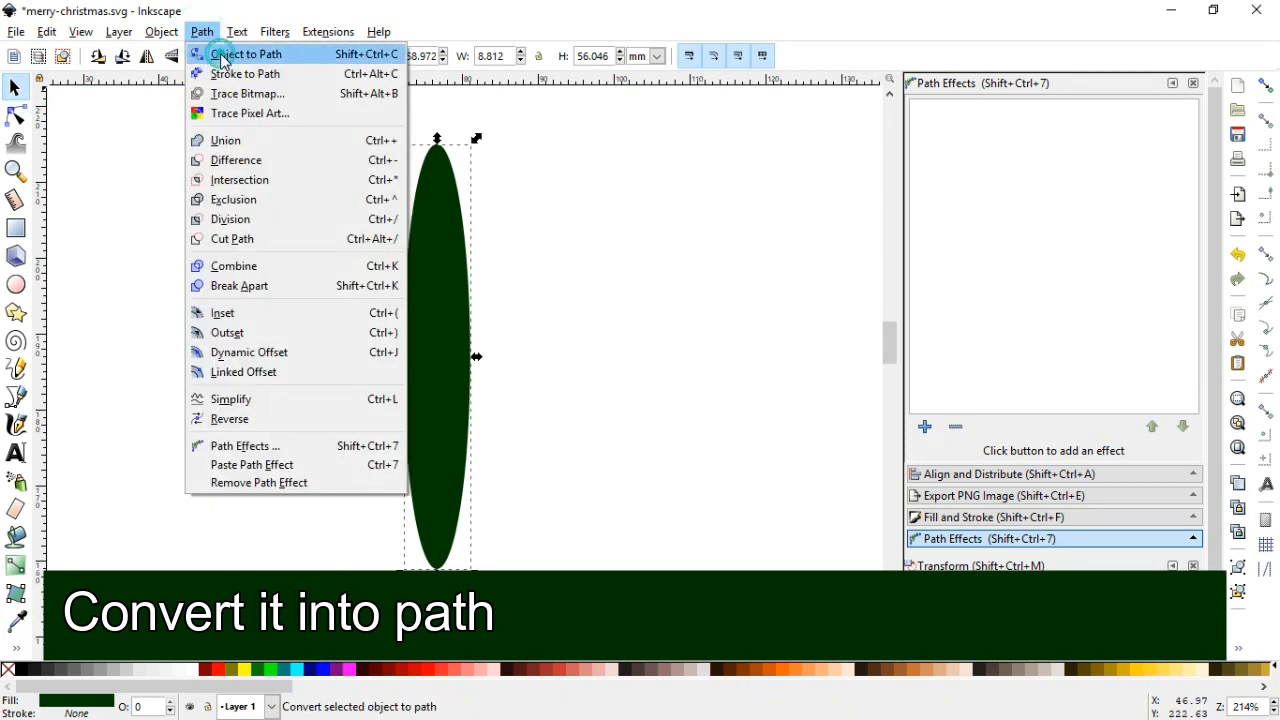
{"action": "left_click", "coordinate": [222, 59]}
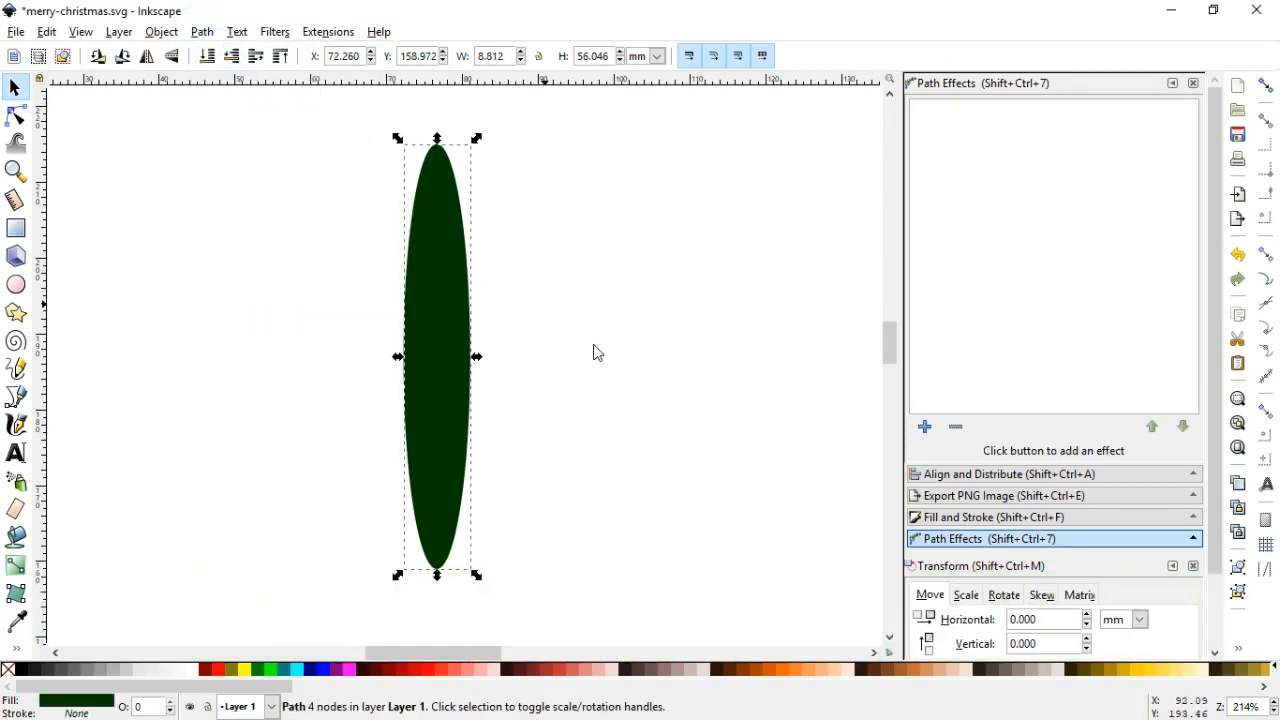
{"action": "left_click", "coordinate": [958, 518]}
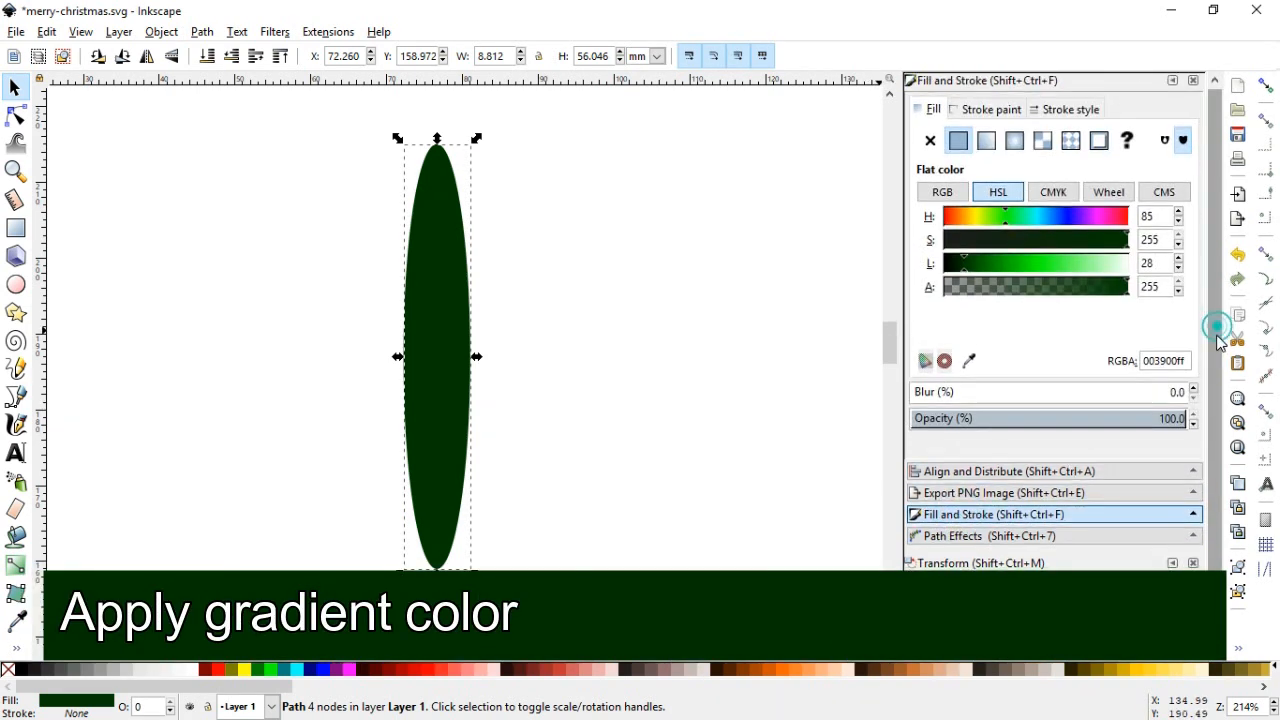
{"action": "scroll", "coordinate": [1222, 330], "scroll_direction": "down", "scroll_amount": 1}
{"action": "left_click", "coordinate": [987, 130]}
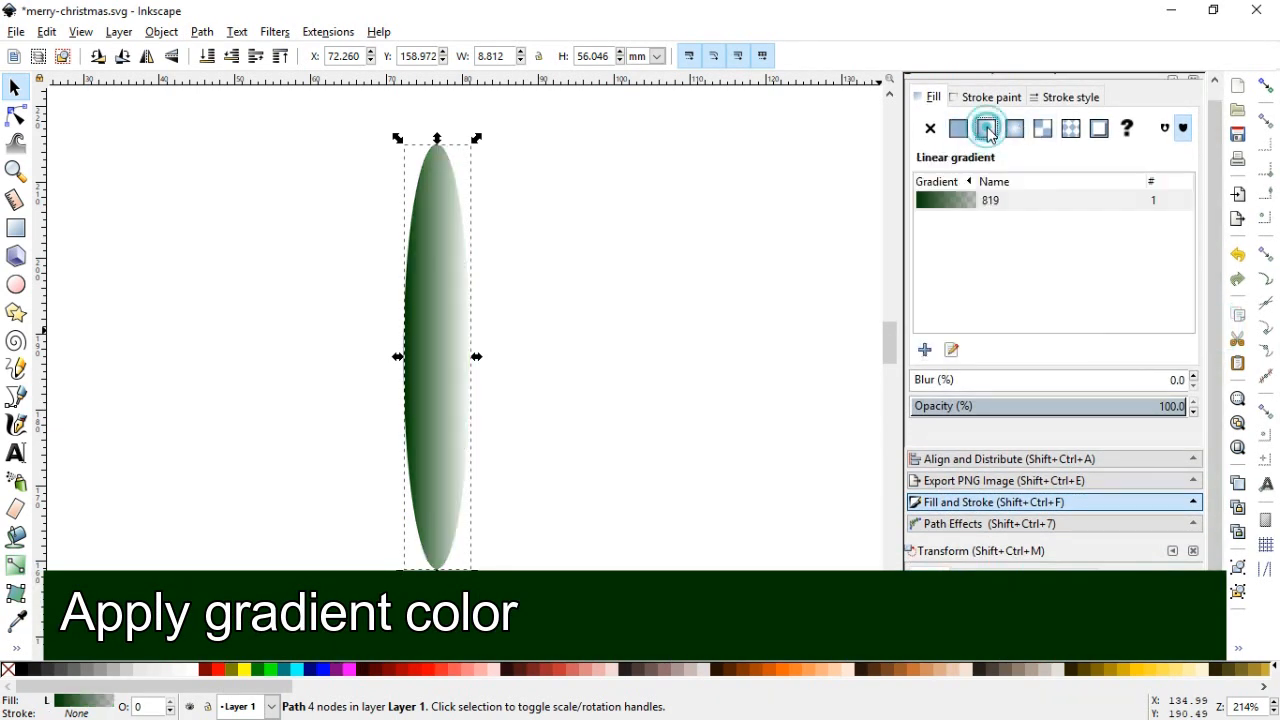
- Reorient the ellipse's gradient vertically, with its opaque dark start at the bottom tip and its transparent end just above the top tip
{"action": "left_click", "coordinate": [951, 349]}
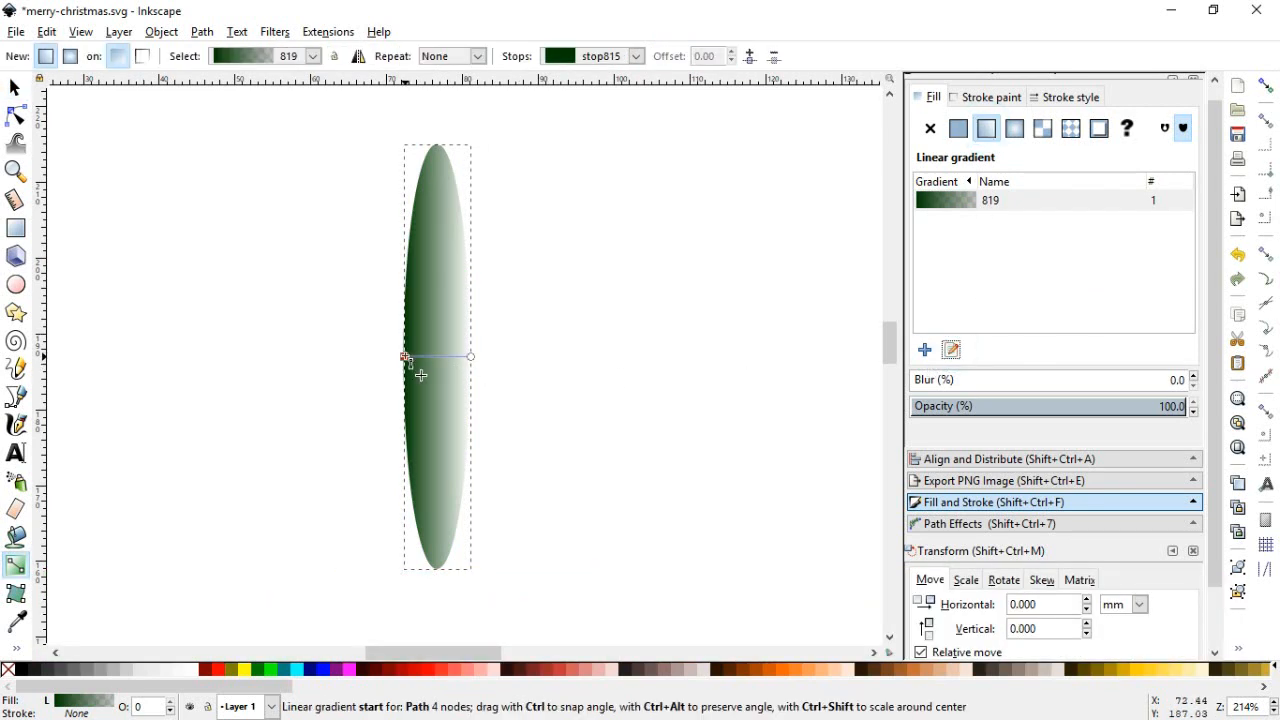
{"action": "left_click_drag", "start_coordinate": [404, 356], "coordinate": [447, 580]}
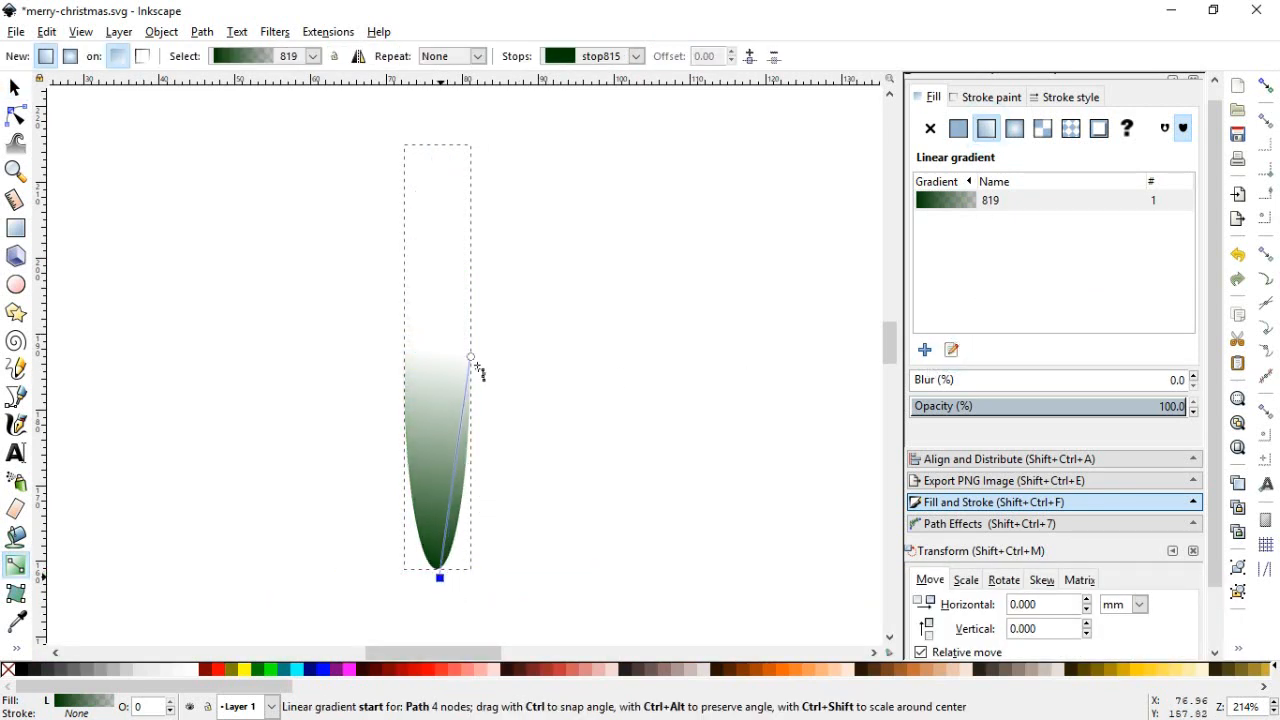
{"action": "left_click_drag", "start_coordinate": [476, 366], "coordinate": [452, 148]}
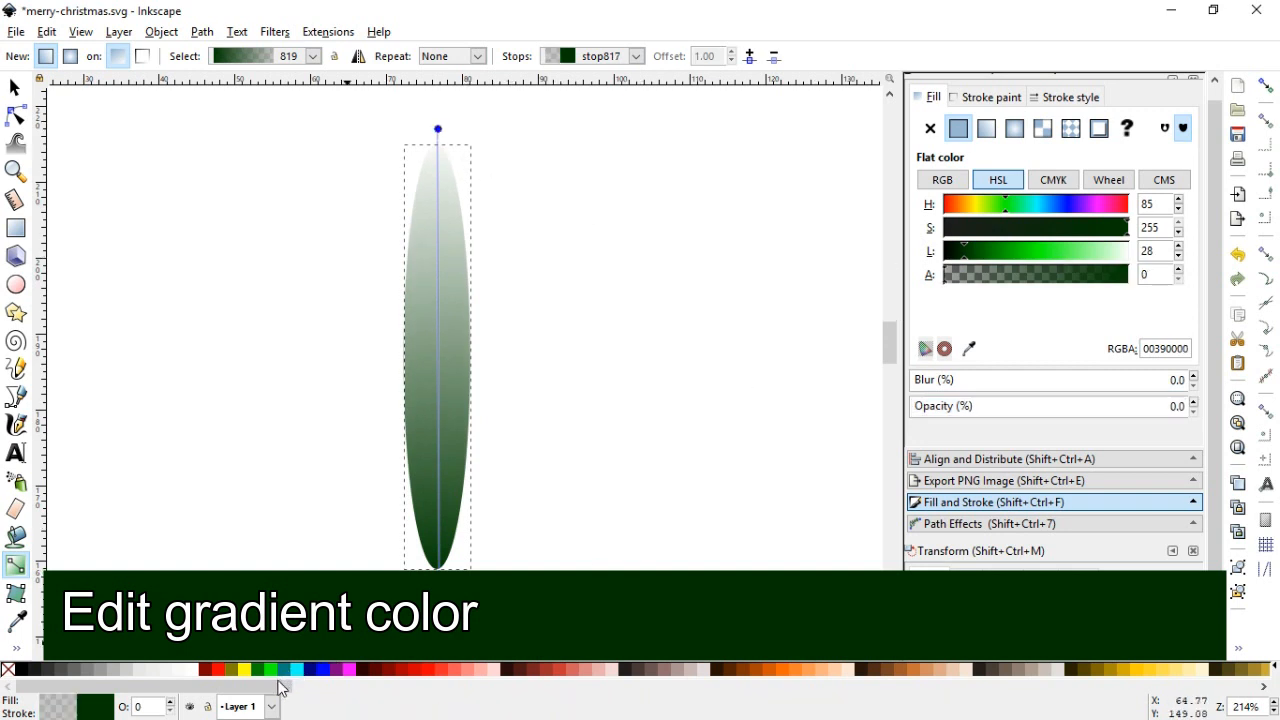
- Colour the gradient's upper end stop #338000 and add a middle stop on the gradient line in the ellipse's upper third
{"action": "left_click_drag", "start_coordinate": [271, 688], "coordinate": [544, 706]}
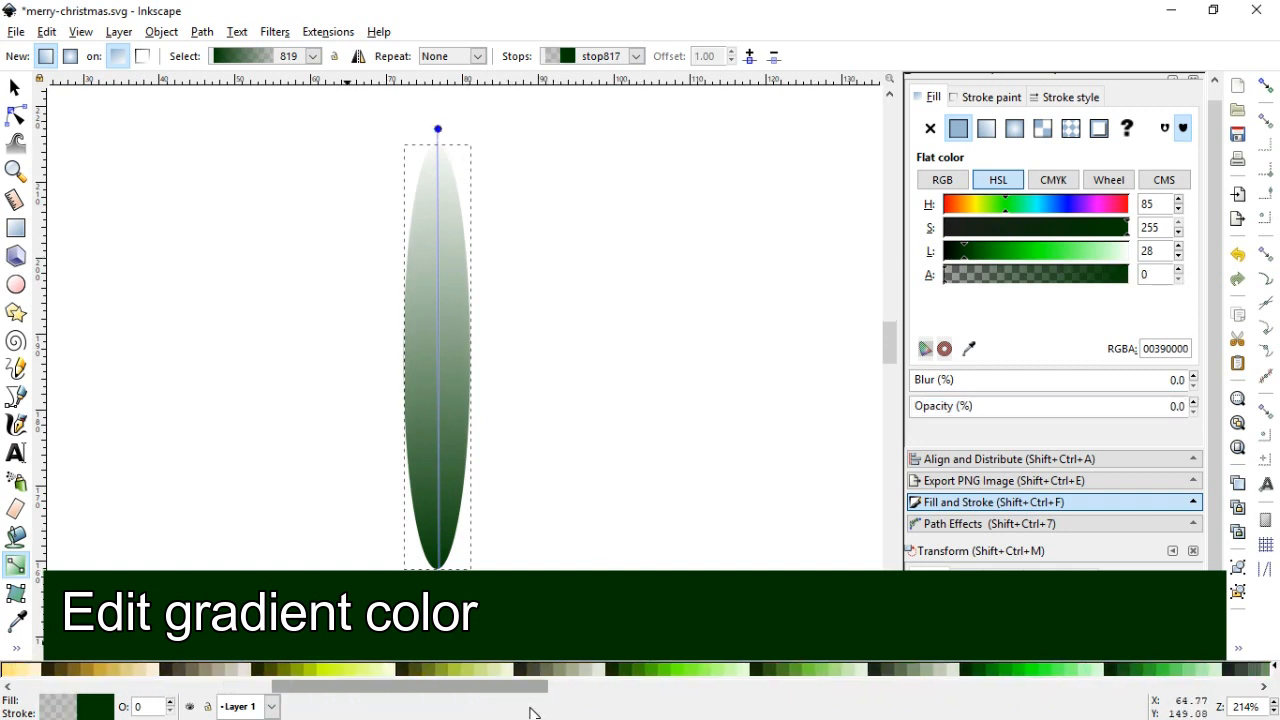
{"action": "left_click", "coordinate": [641, 670]}
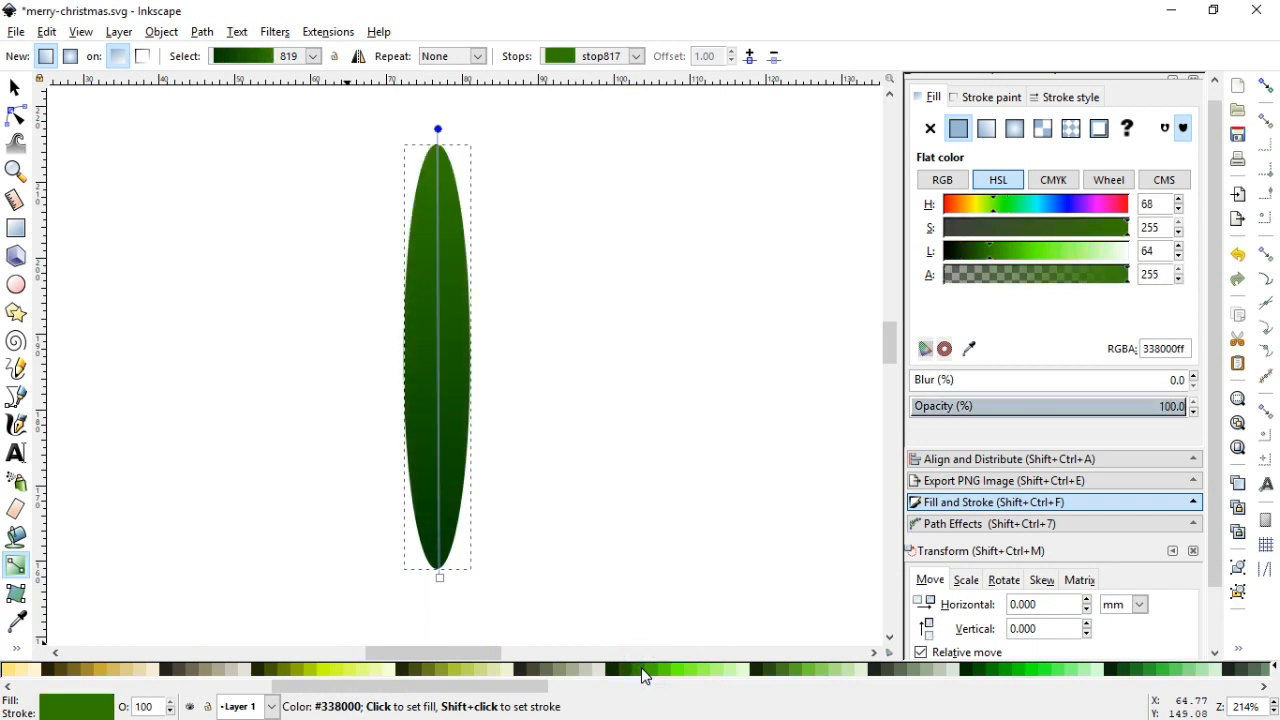
{"action": "double_click", "coordinate": [438, 290]}
- Recolour the gradient's upper end stop to #55D400 and move the middle stop down to an offset of about 0.57
{"action": "left_click", "coordinate": [439, 130]}
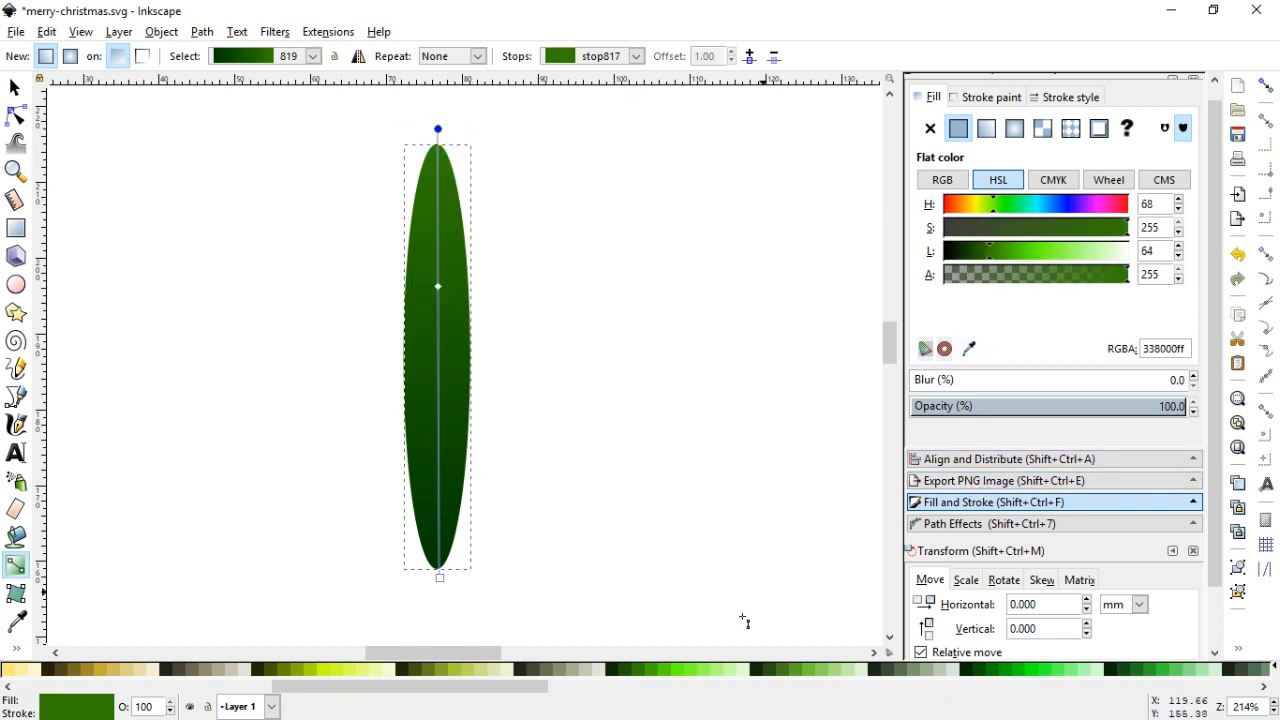
{"action": "left_click", "coordinate": [666, 671]}
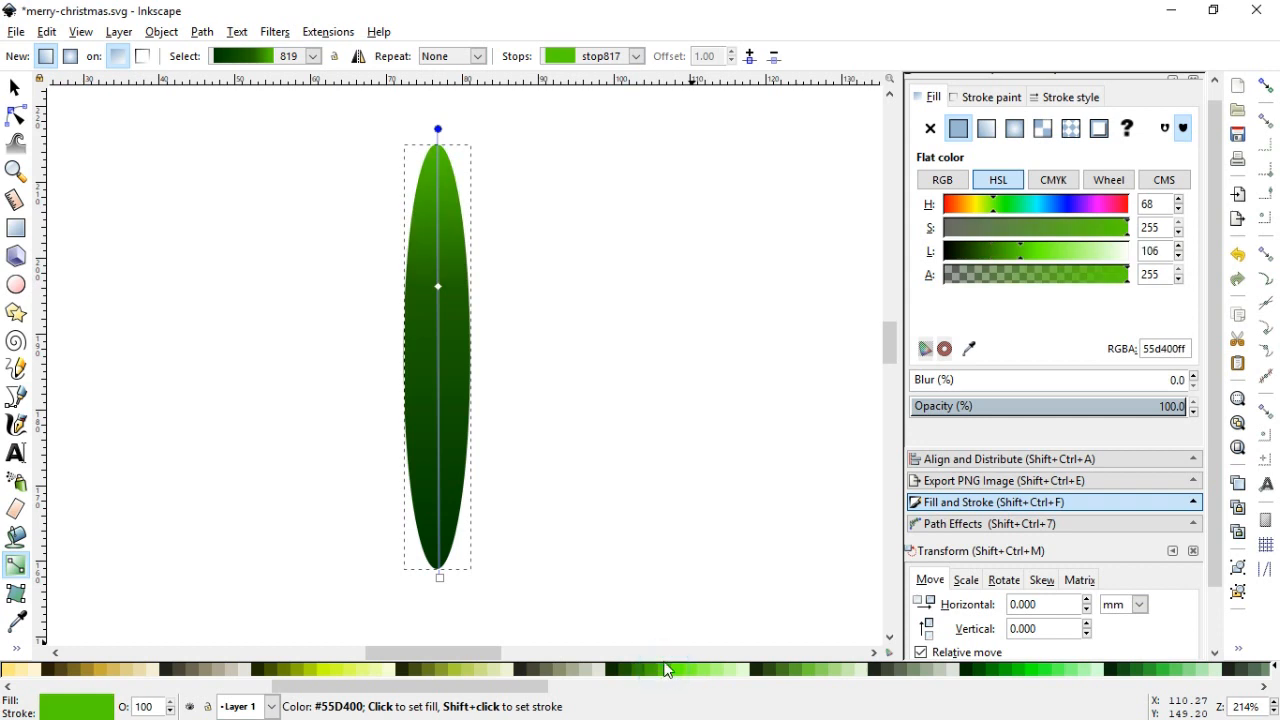
{"action": "left_click", "coordinate": [438, 324]}
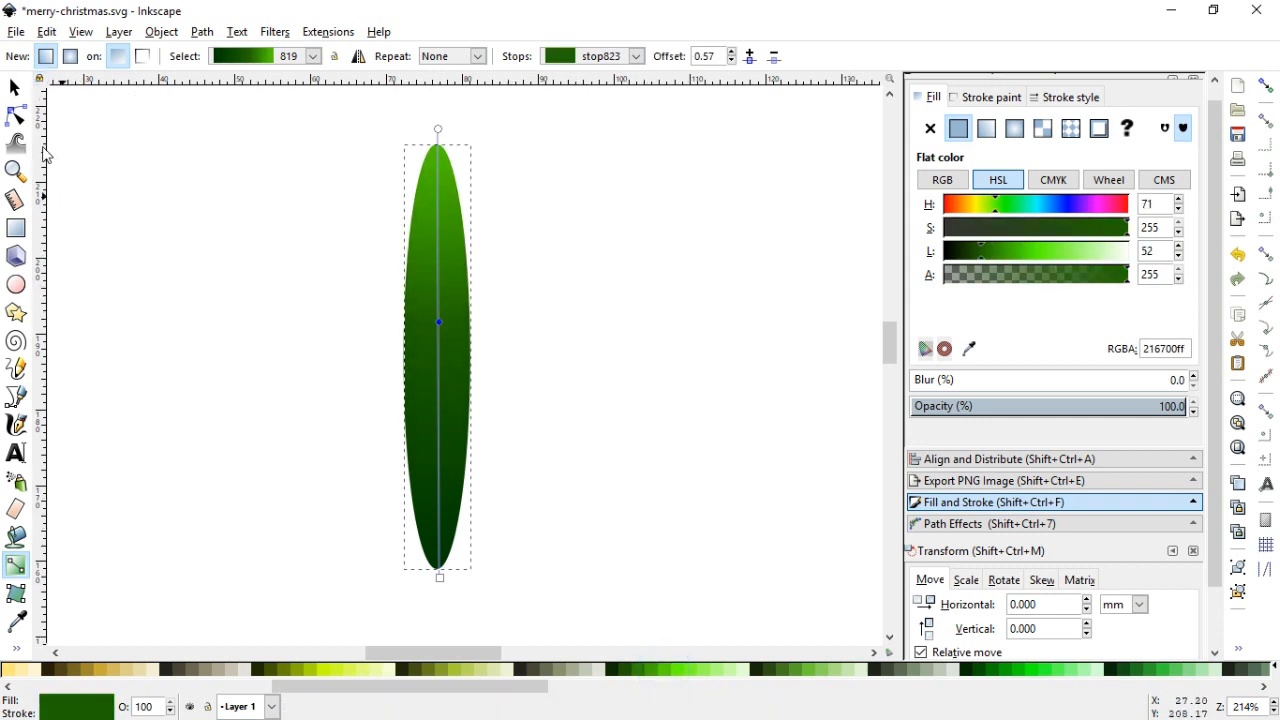
{"action": "left_click", "coordinate": [17, 88]}
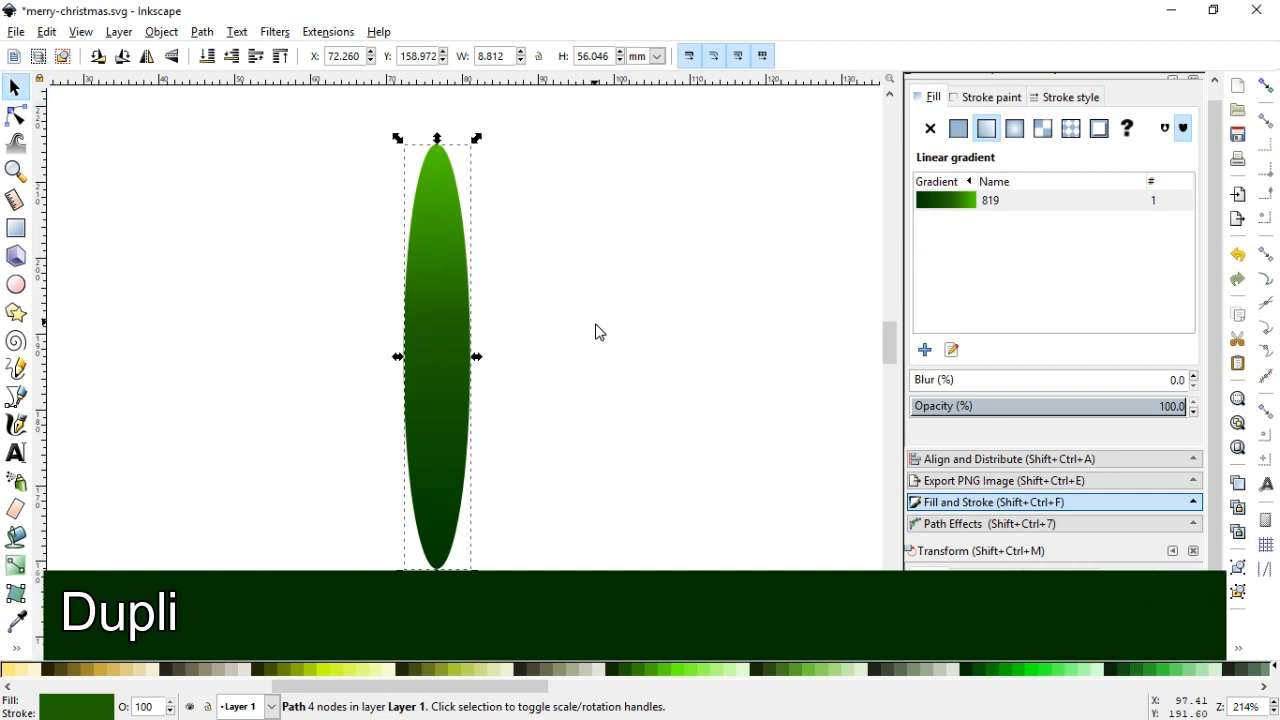
- Duplicate the gradient-filled ellipse in place and clear the selection
{"action": "right_click", "coordinate": [436, 322]}
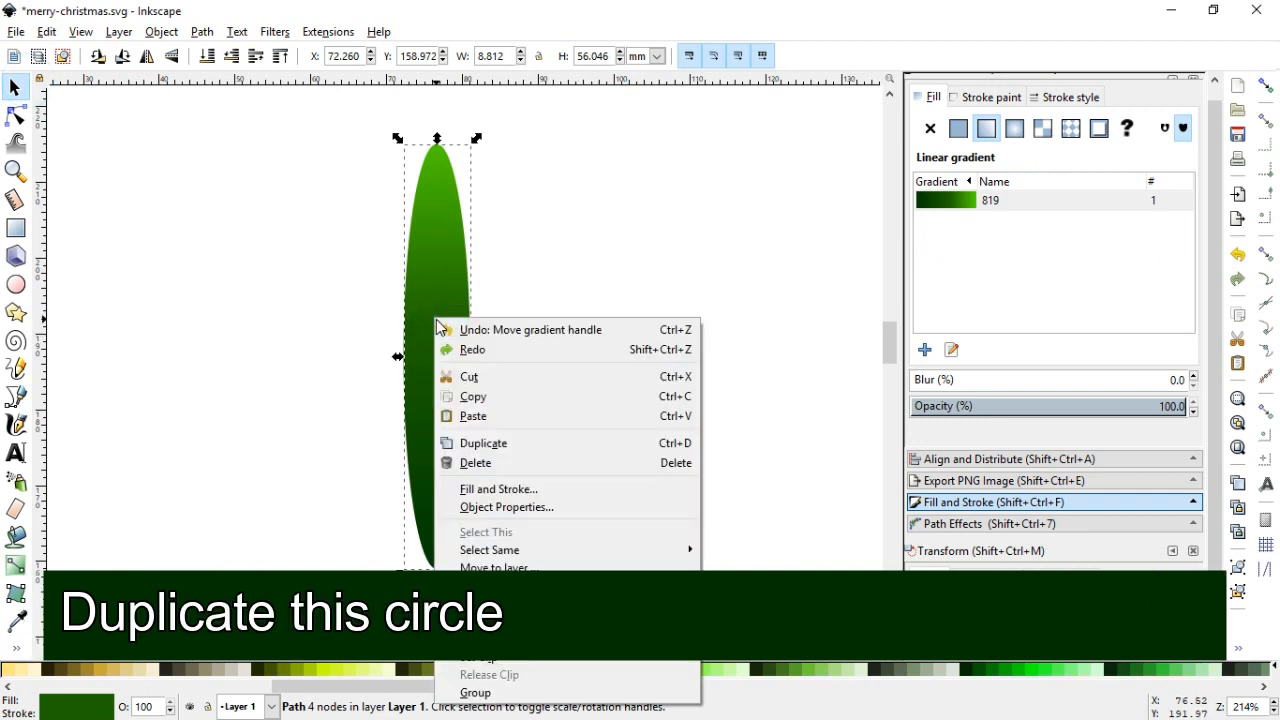
{"action": "left_click", "coordinate": [484, 443]}
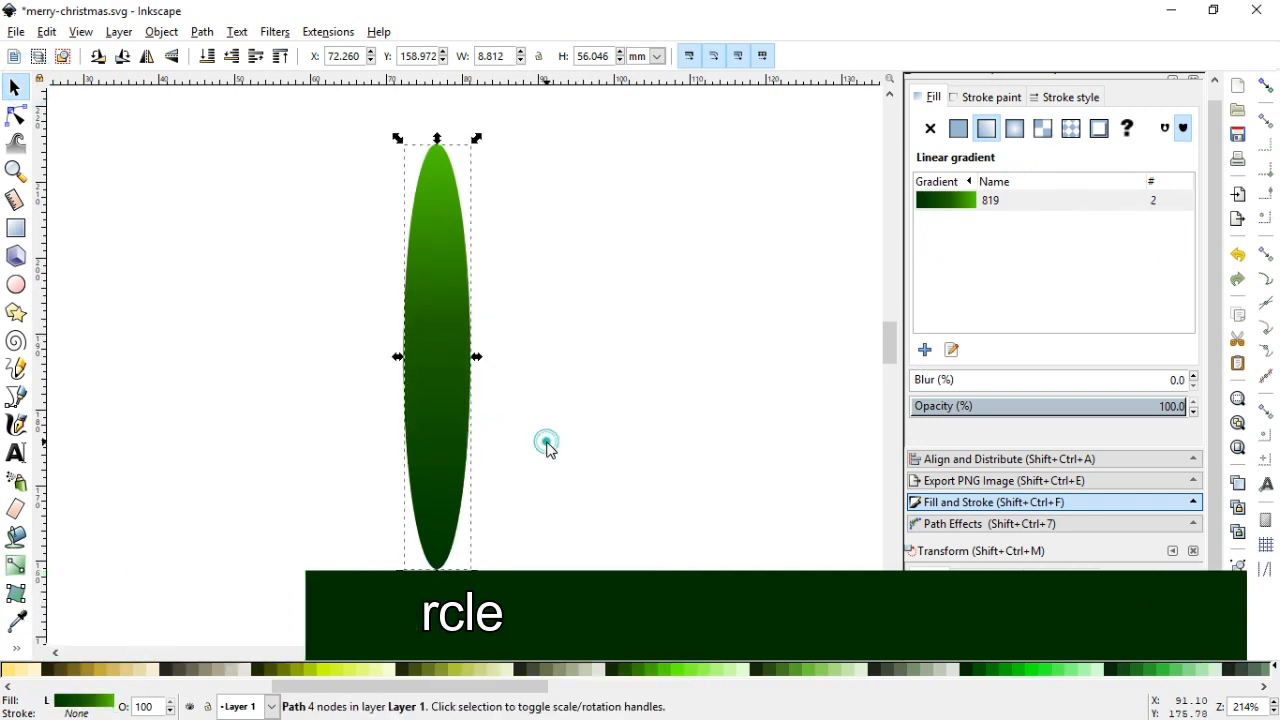
{"action": "left_click", "coordinate": [543, 446]}
- Draw a rectangle about 22.6 × 64.3 mm from the ellipse's vertical centre line, covering its entire right half
{"action": "left_click", "coordinate": [17, 227]}
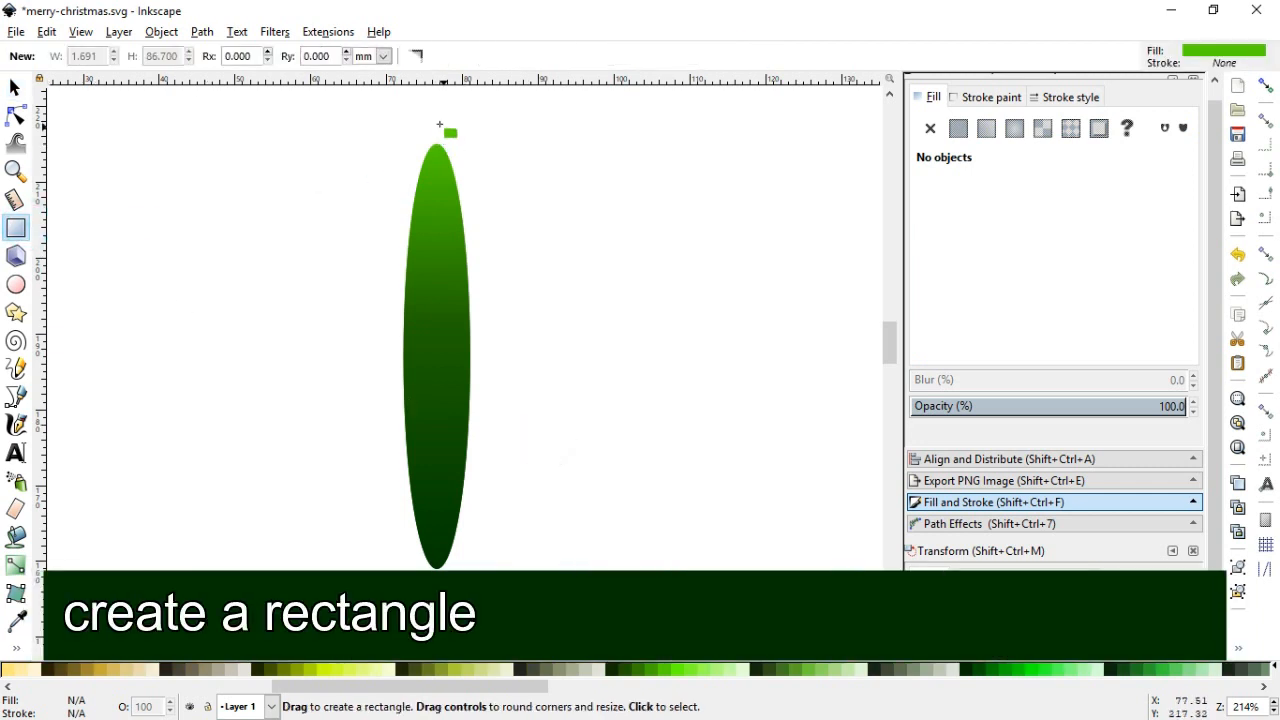
{"action": "left_click_drag", "start_coordinate": [437, 116], "coordinate": [609, 598]}
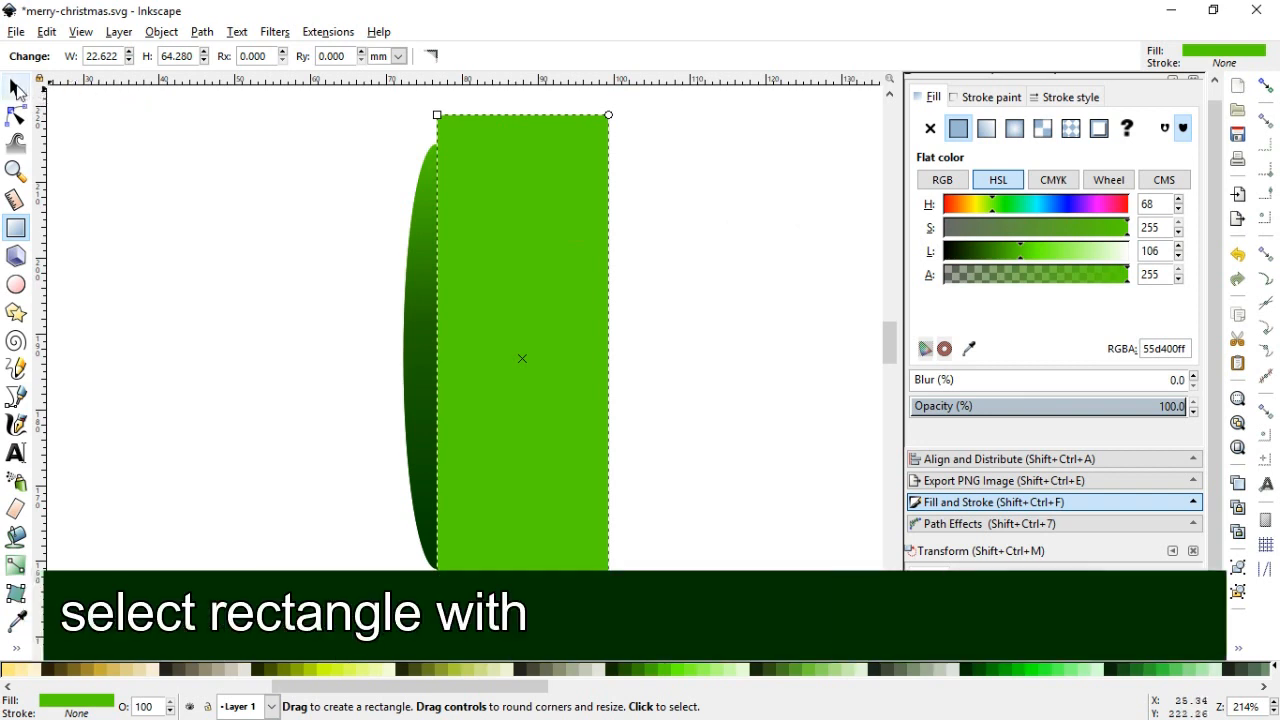
{"action": "left_click", "coordinate": [20, 86]}
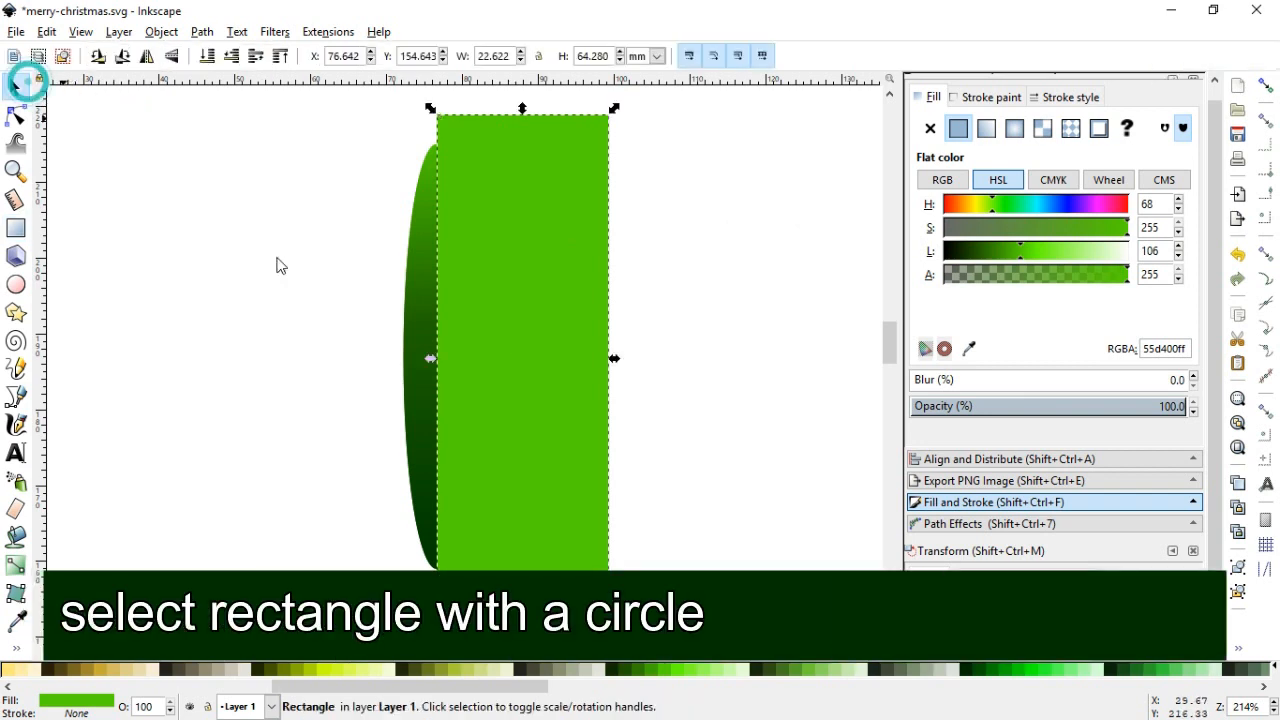
- Subtract the rectangle from the duplicated ellipse with Difference, leaving only its left half over the original
{"action": "left_click", "coordinate": [414, 359], "text": "shift"}
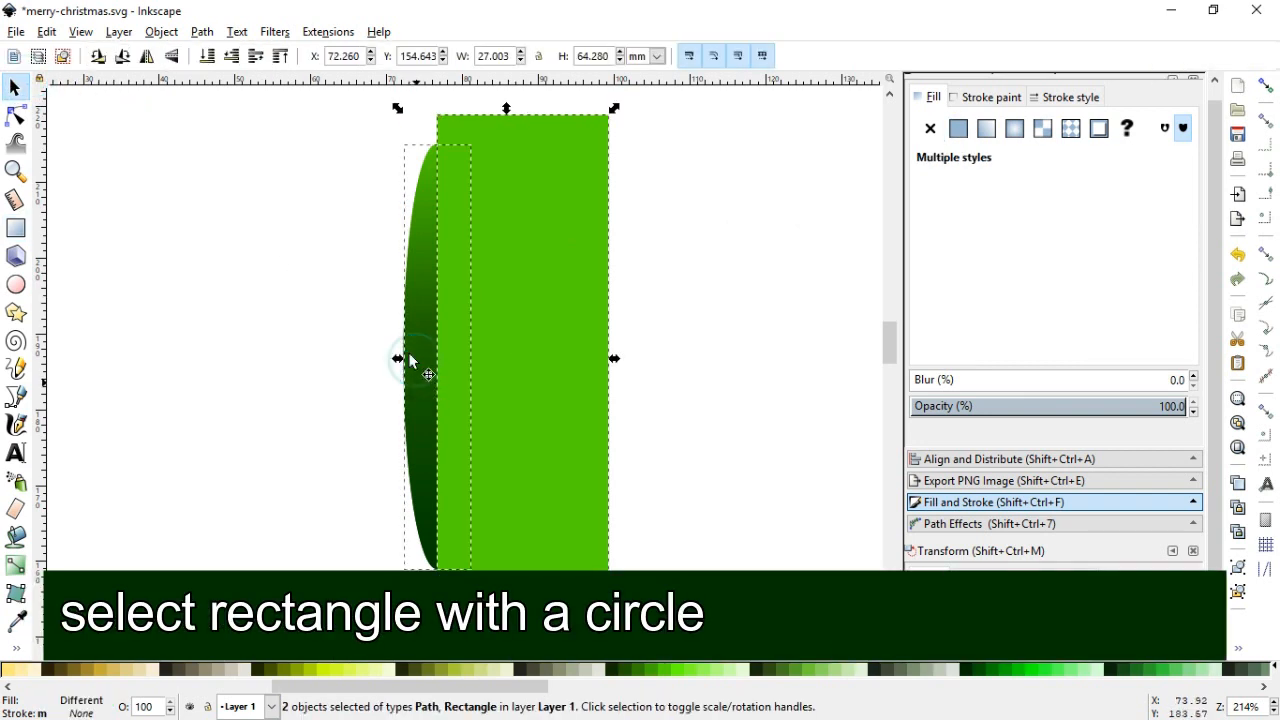
{"action": "left_click", "coordinate": [203, 36]}
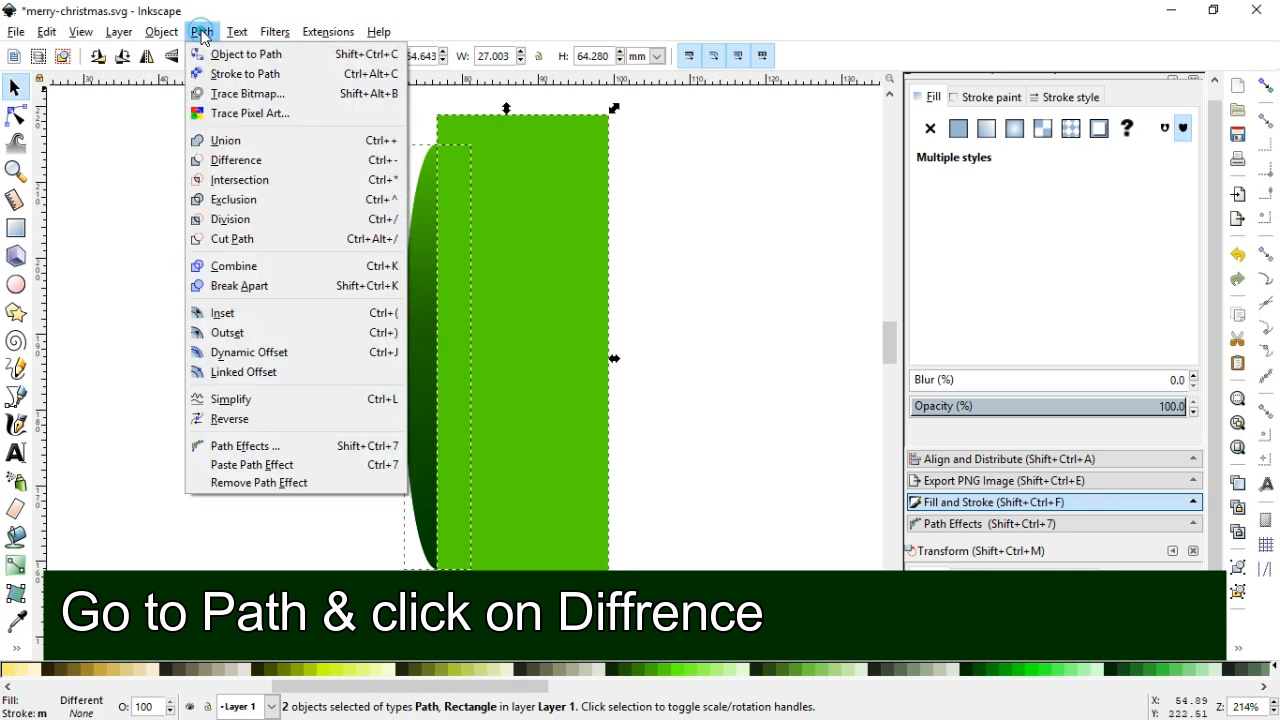
{"action": "left_click", "coordinate": [243, 162]}
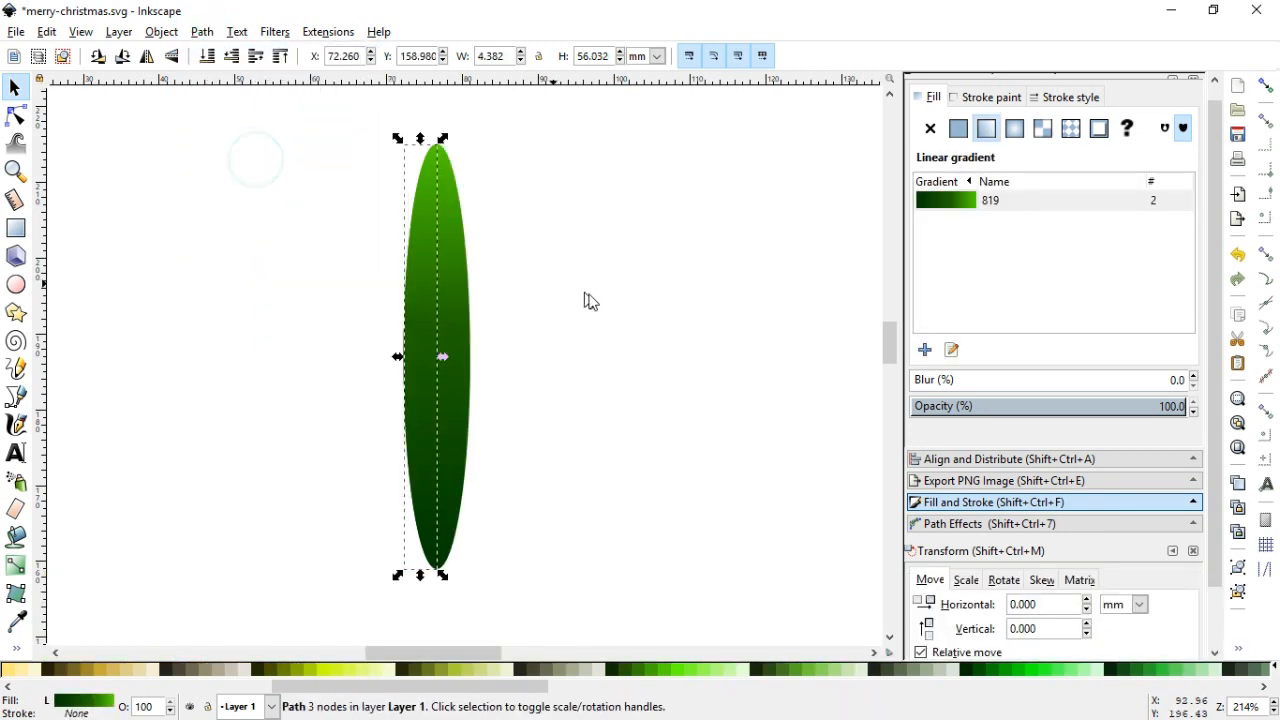
{"action": "left_click", "coordinate": [594, 312]}
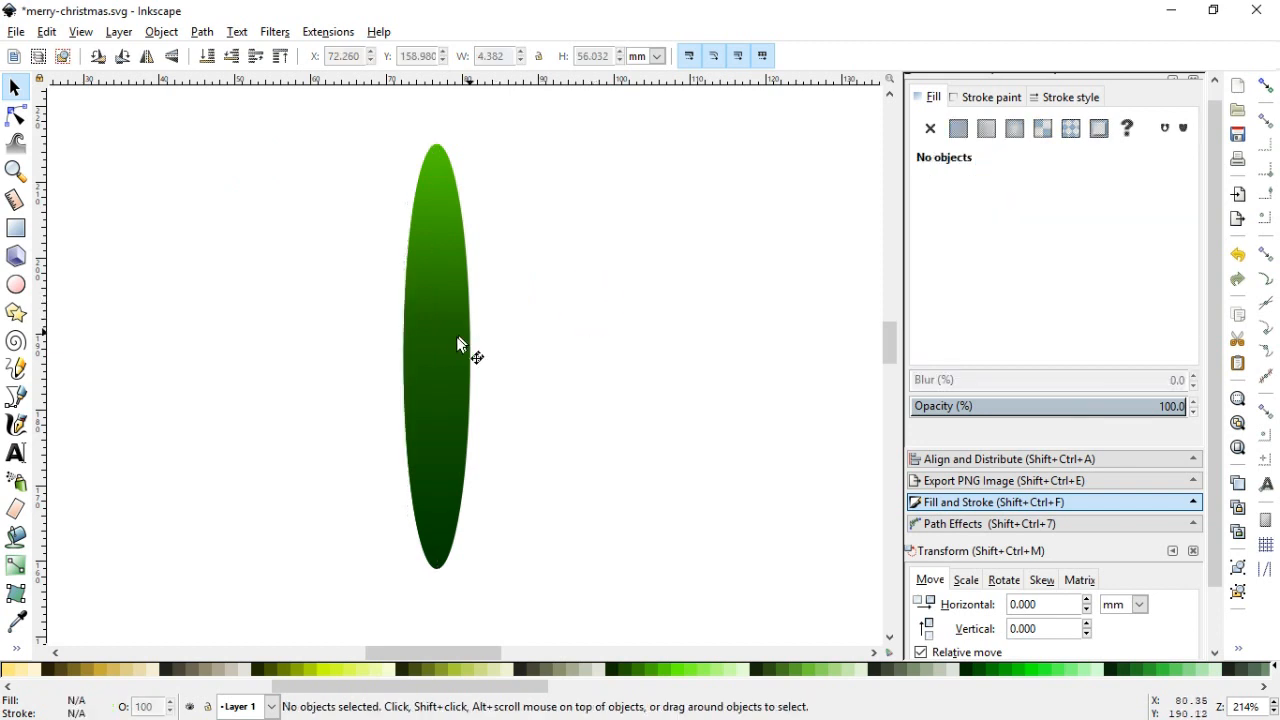
- Stretch the left half's gradient so its light end lies well above the ellipse's top tip, and save the drawing
{"action": "left_click", "coordinate": [422, 347]}
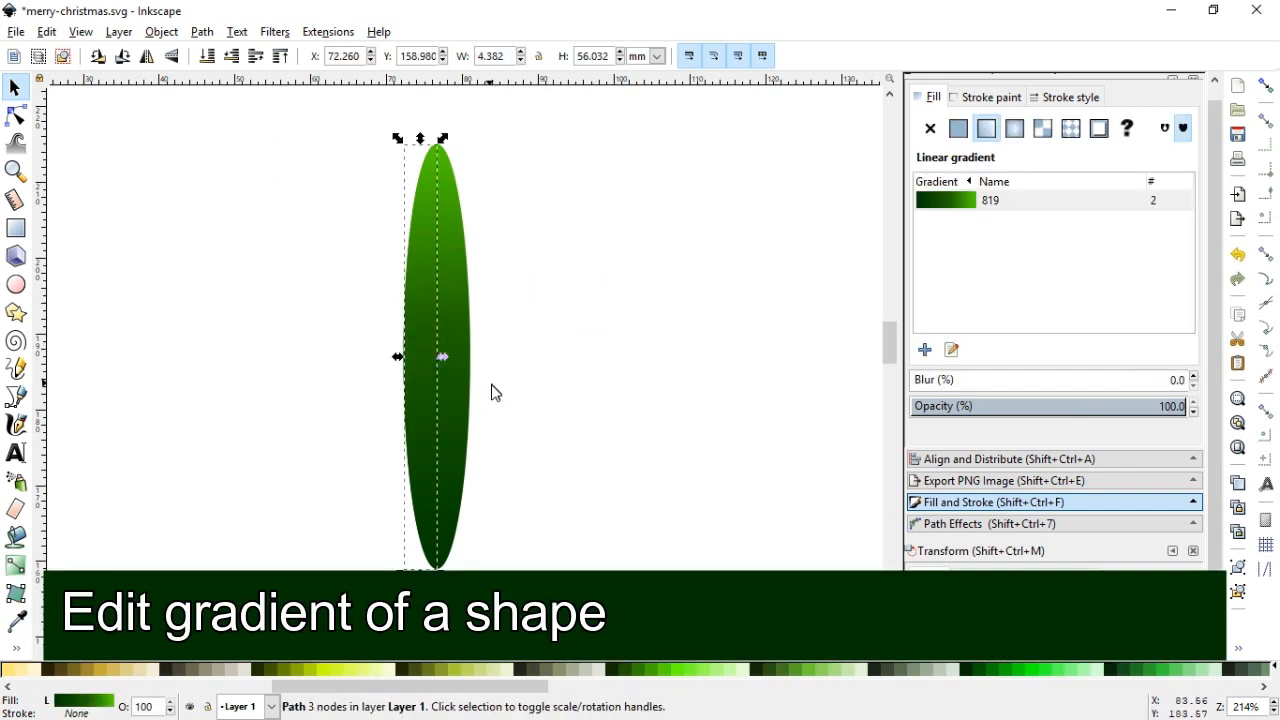
{"action": "left_click", "coordinate": [950, 350]}
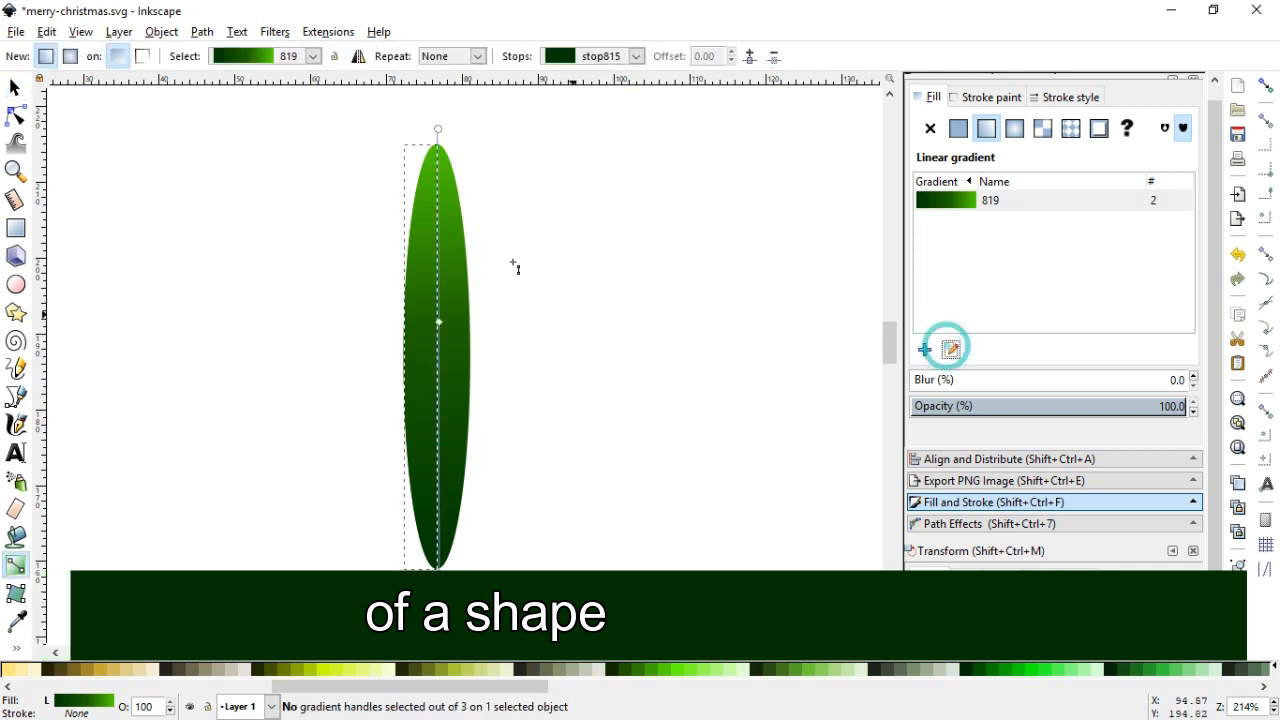
{"action": "left_click_drag", "start_coordinate": [893, 343], "coordinate": [887, 334]}
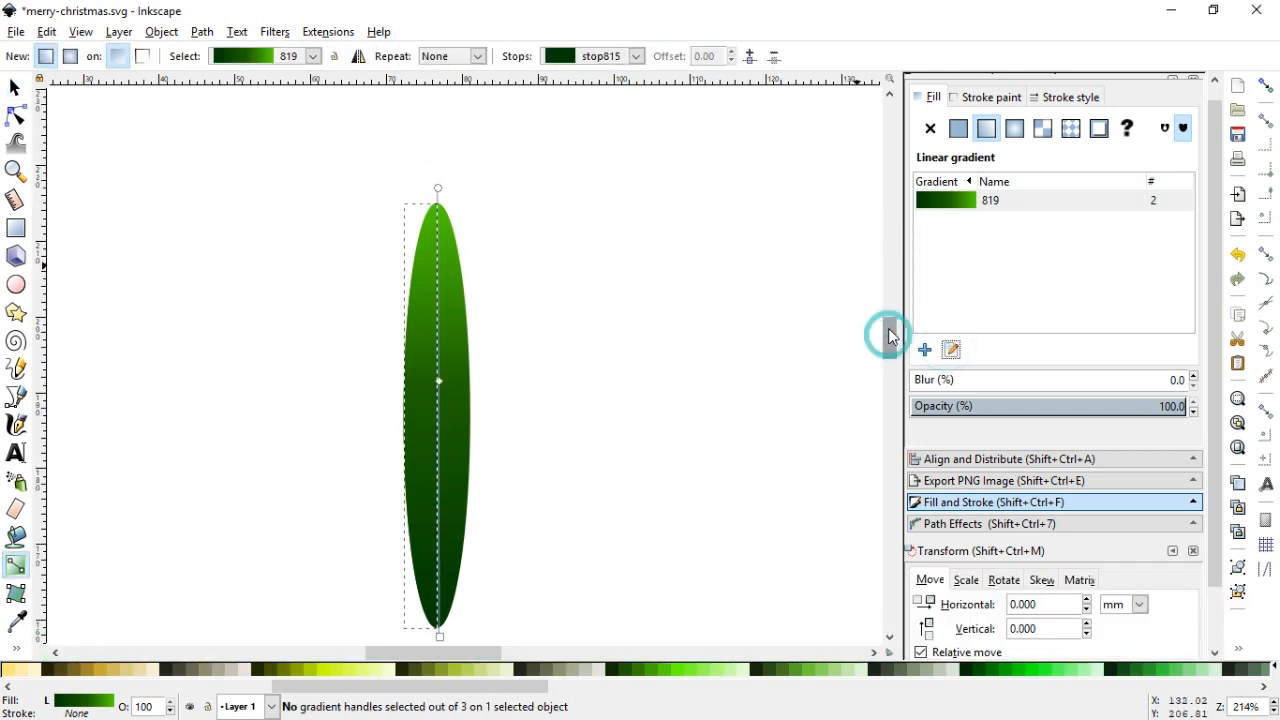
{"action": "left_click_drag", "start_coordinate": [438, 222], "coordinate": [437, 128]}
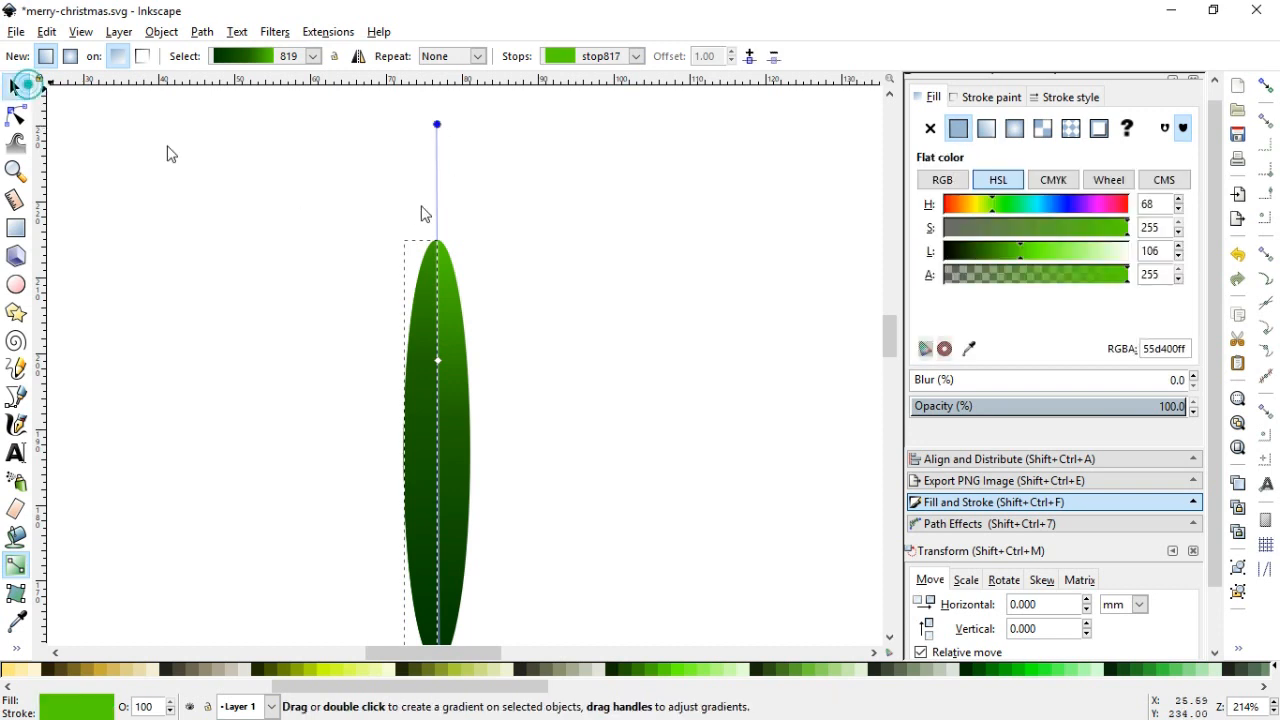
{"action": "key", "text": "s"}
{"action": "left_click", "coordinate": [610, 278]}
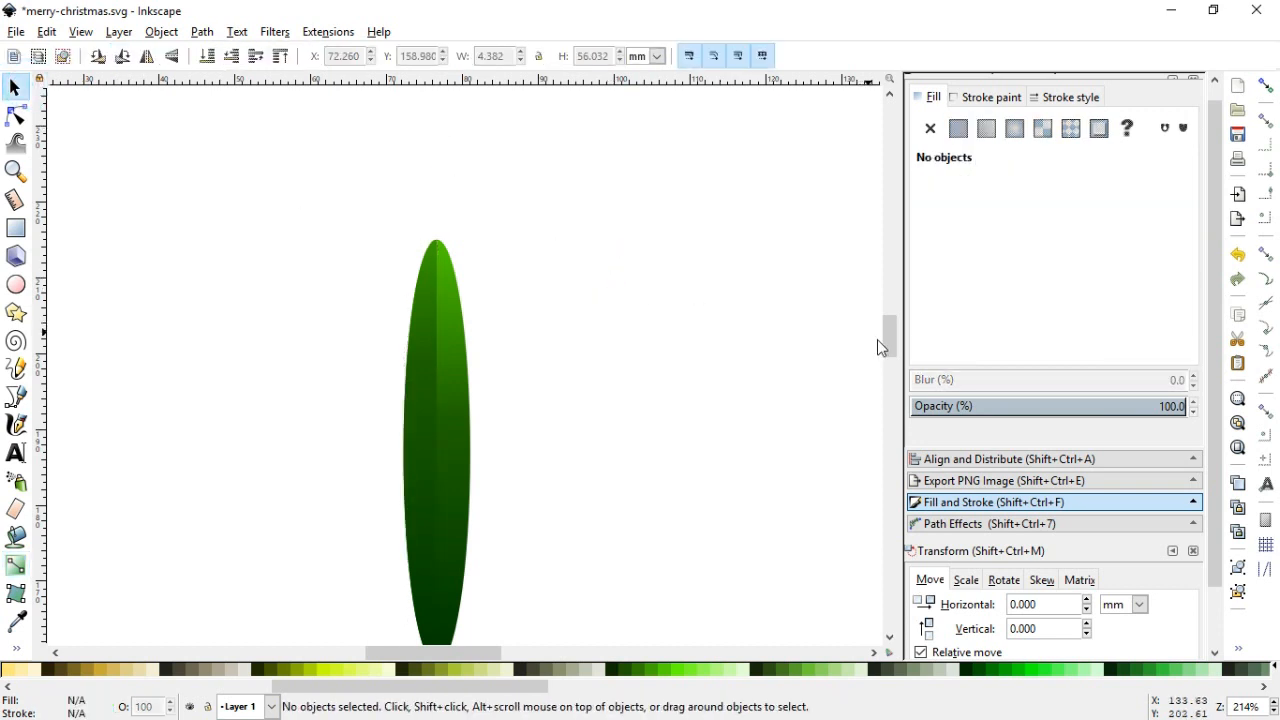
{"action": "left_click_drag", "start_coordinate": [888, 337], "coordinate": [890, 342]}
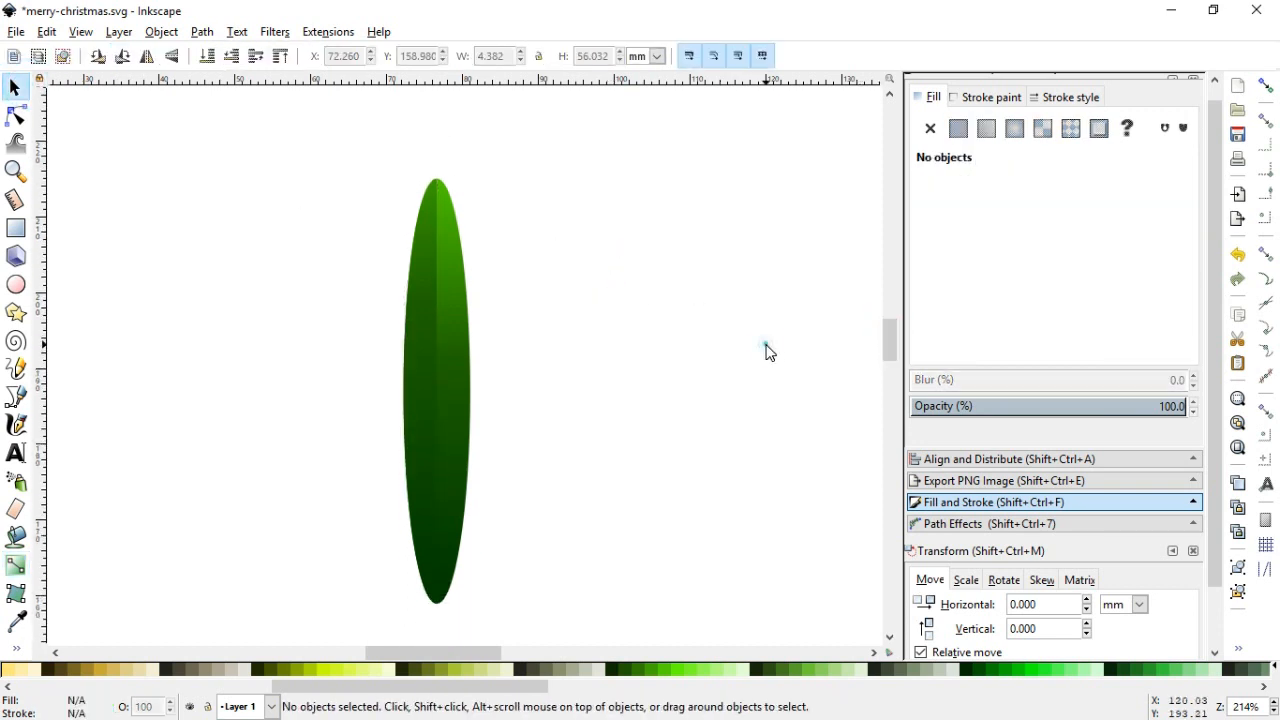
{"action": "key", "text": "ctrl+s"}
- Rotate both leaf shapes together clockwise to a diagonal slant and move them to the right on the page
{"action": "key", "text": "minus"}
{"action": "key", "text": "minus"}
{"action": "key", "text": "minus"}
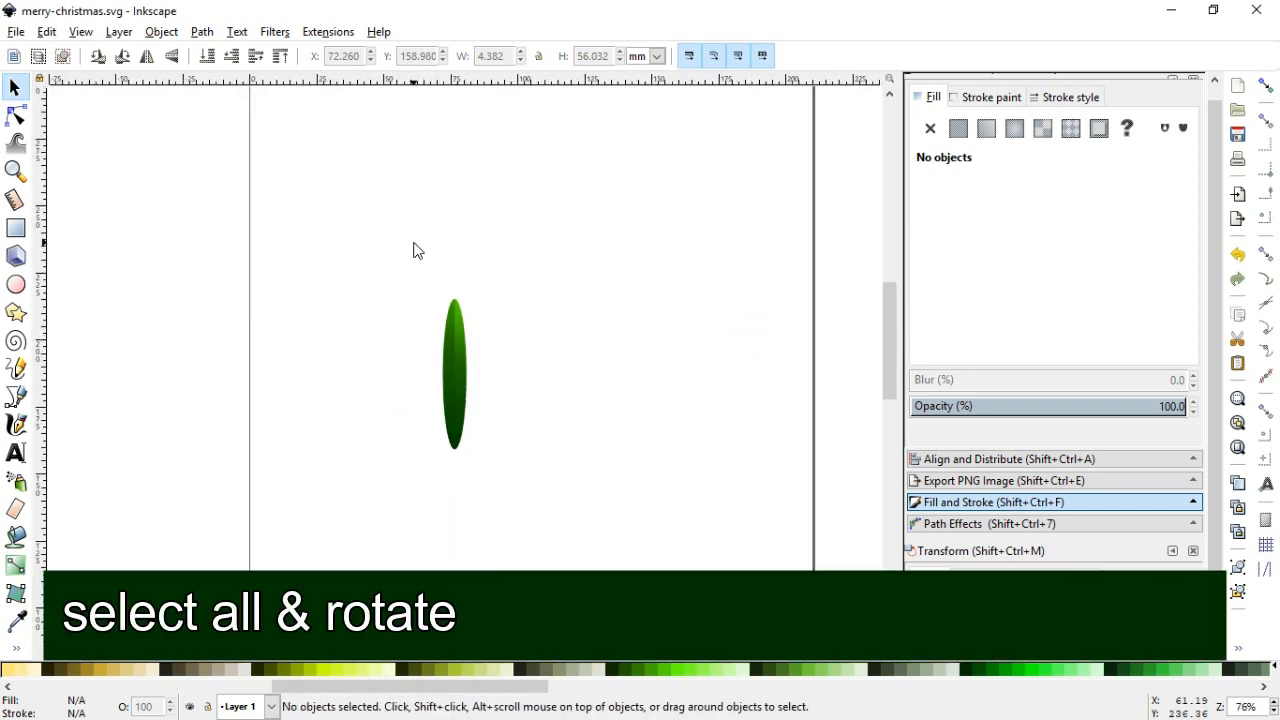
{"action": "left_click_drag", "start_coordinate": [391, 241], "coordinate": [537, 493]}
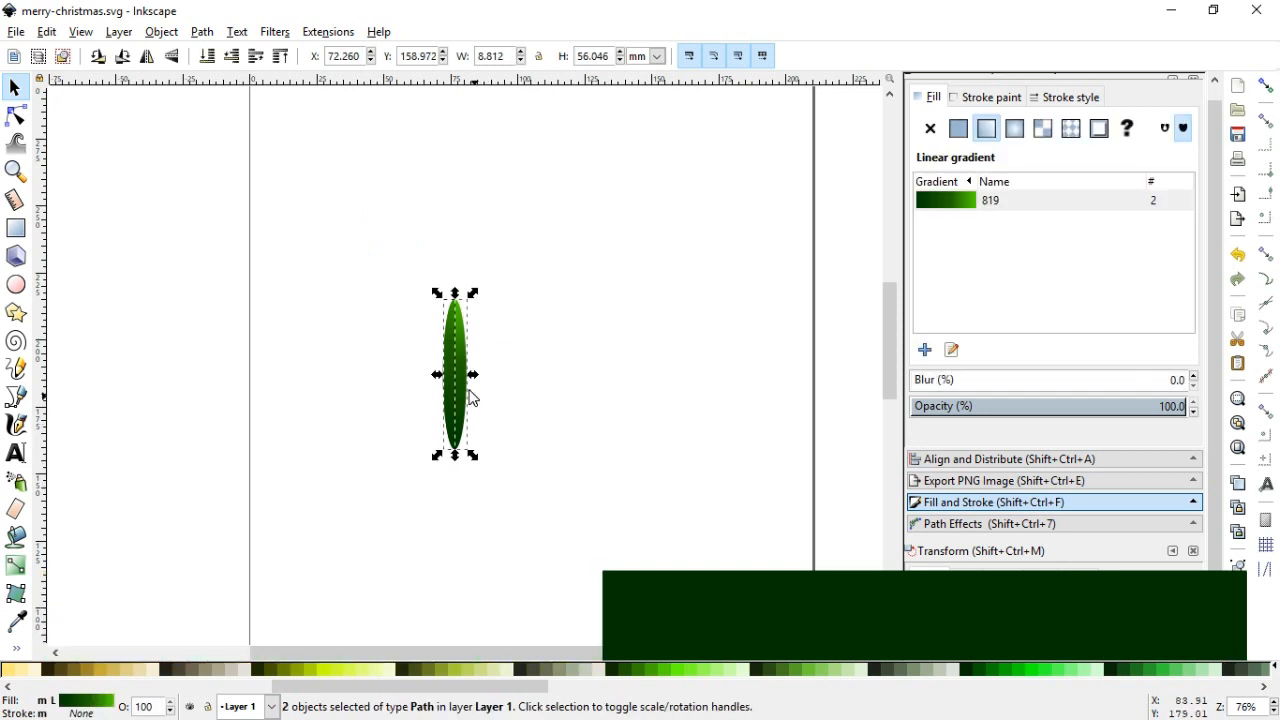
{"action": "left_click", "coordinate": [461, 392]}
{"action": "left_click_drag", "start_coordinate": [473, 293], "coordinate": [505, 352]}
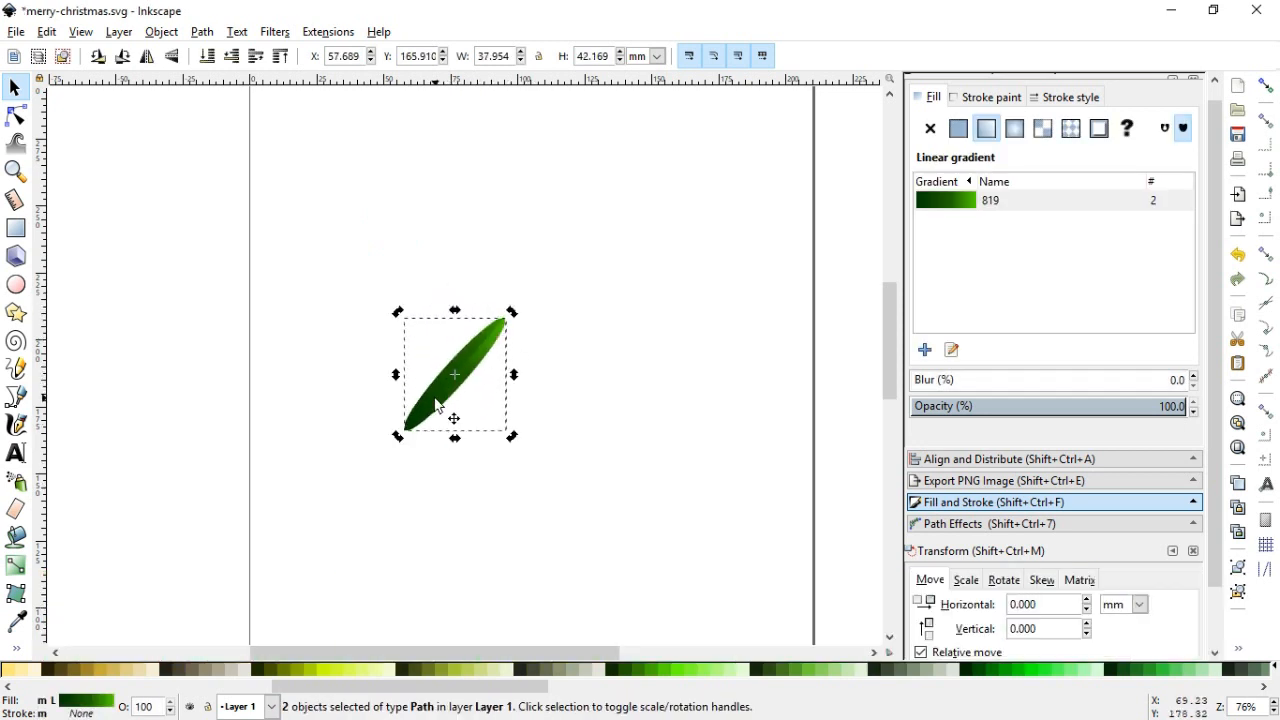
{"action": "left_click_drag", "start_coordinate": [436, 404], "coordinate": [563, 413]}
{"action": "left_click", "coordinate": [564, 499]}
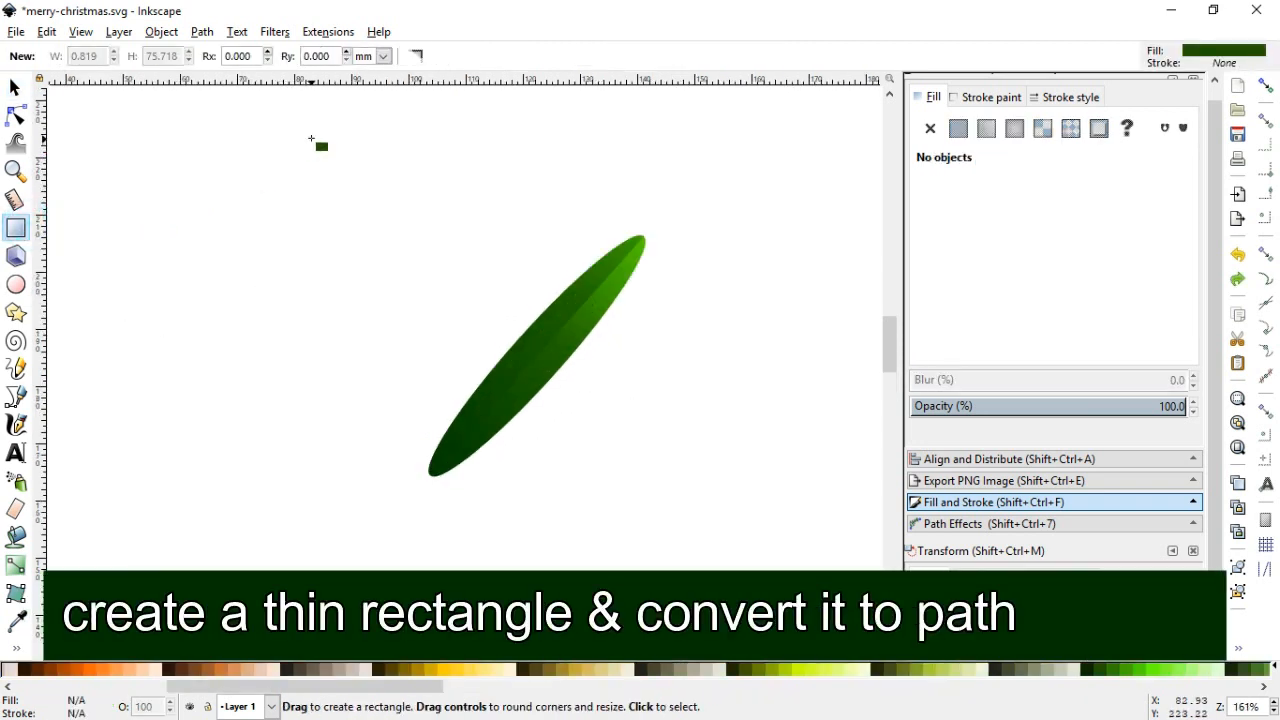
- Draw a thin vertical rectangle about 0.8 × 72.3 mm on the empty canvas to the left of the leaf
{"action": "left_click_drag", "start_coordinate": [312, 137], "coordinate": [315, 551]}
{"action": "left_click", "coordinate": [15, 88]}
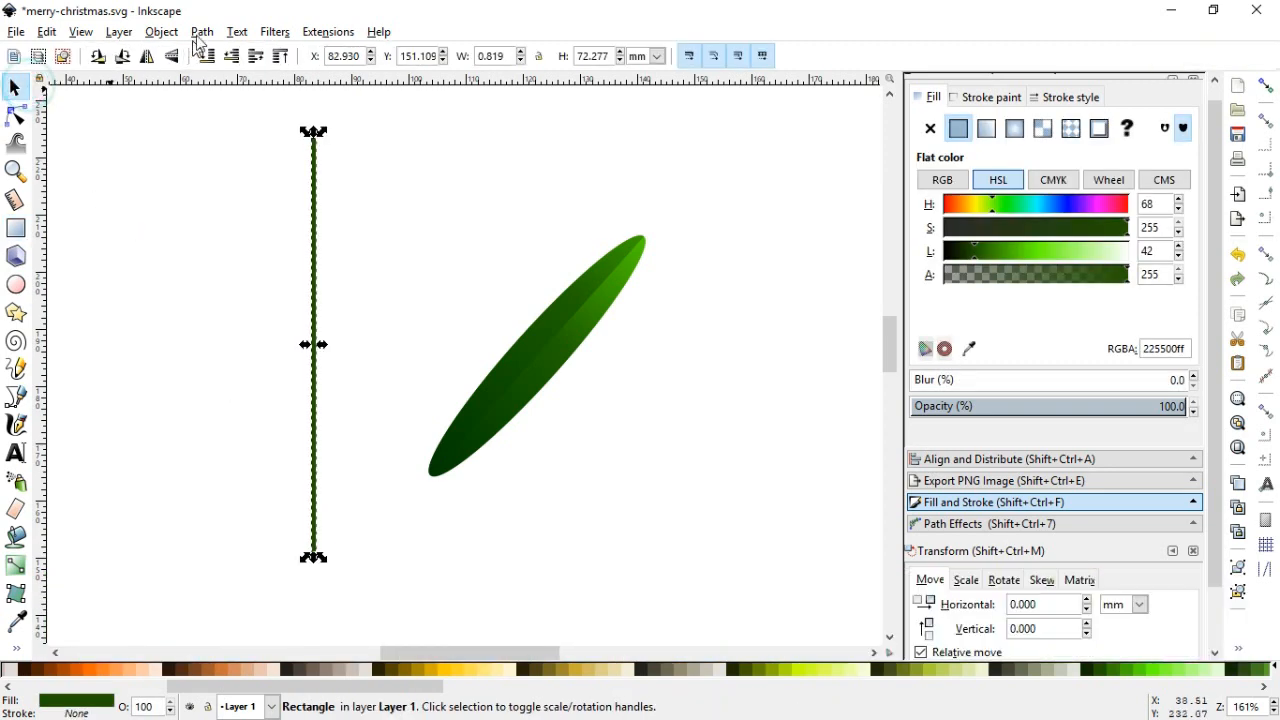
- Convert the thin rectangle to a path and move it closer to the leaf, to about X 95.1, Y 145.9 mm
{"action": "left_click", "coordinate": [201, 32]}
{"action": "left_click", "coordinate": [230, 54]}
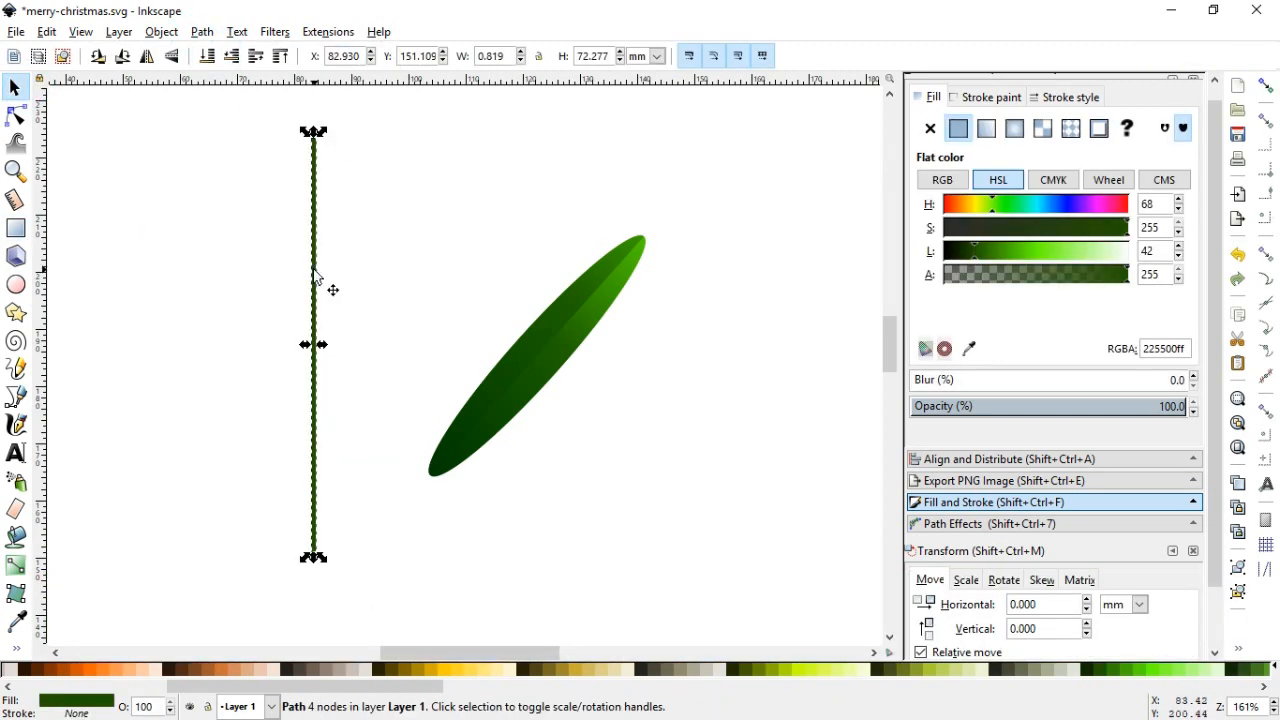
{"action": "left_click_drag", "start_coordinate": [316, 277], "coordinate": [386, 307]}
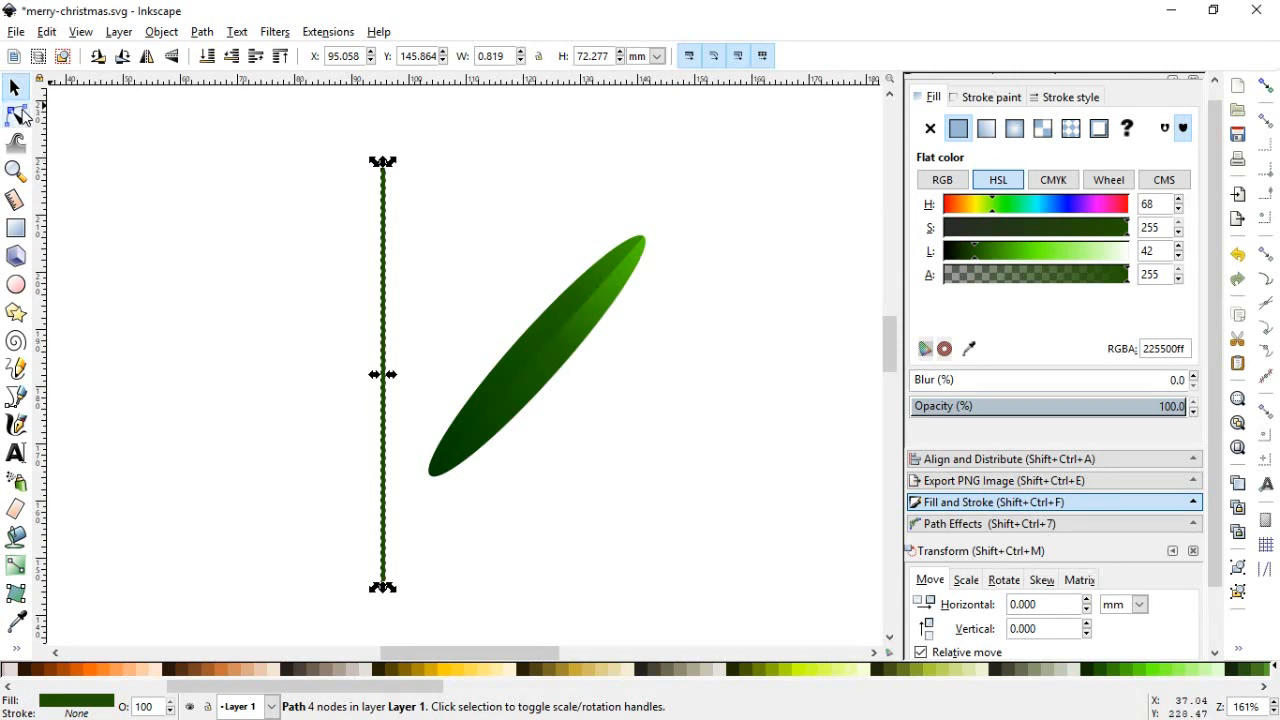
- Group the two gradient-shaded leaf halves into one leaf object
{"action": "left_click", "coordinate": [492, 249]}
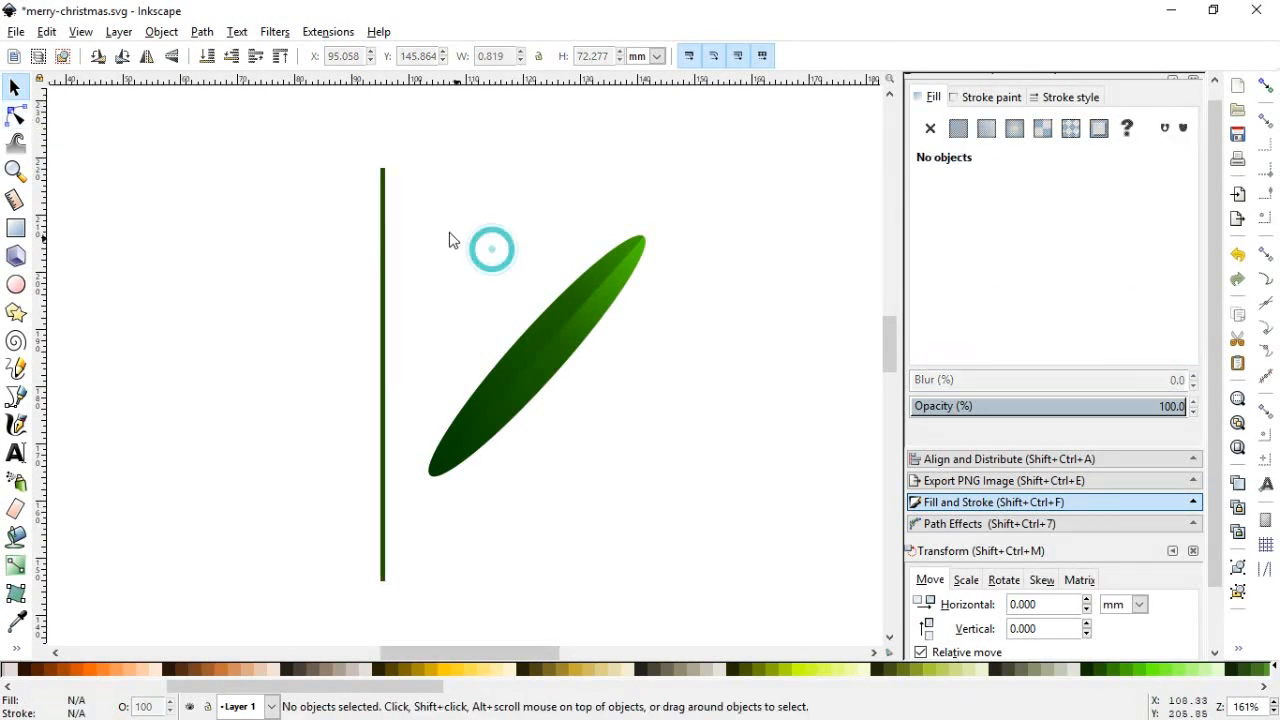
{"action": "mouse_move", "coordinate": [428, 211]}
{"action": "left_mouse_down"}
{"action": "mouse_move", "coordinate": [503, 371]}
{"action": "mouse_move", "coordinate": [443, 211]}
{"action": "left_mouse_up"}
{"action": "left_click_drag", "start_coordinate": [409, 171], "coordinate": [689, 535]}
{"action": "left_click", "coordinate": [161, 32]}
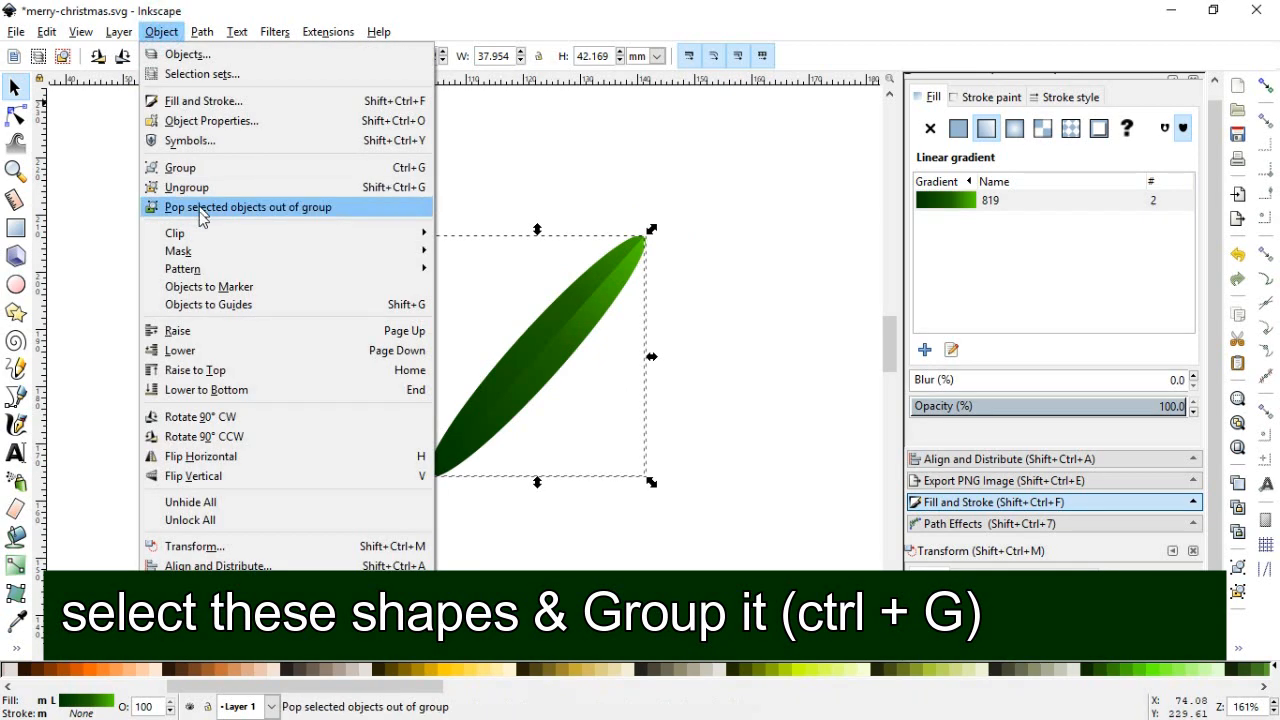
{"action": "left_click", "coordinate": [175, 166]}
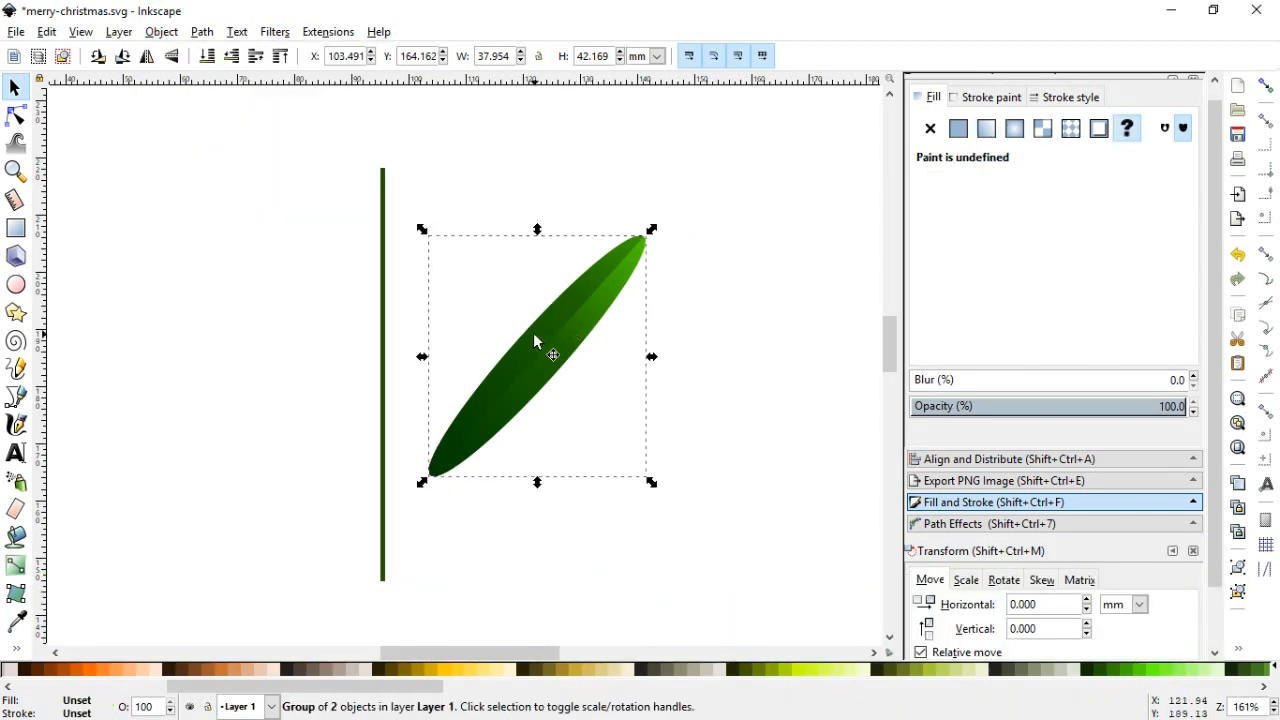
- Attach the grouped leaf to the stem's right side and duplicate it into a column of four evenly spaced leaves
{"action": "key", "text": "minus"}
{"action": "key", "text": "minus"}
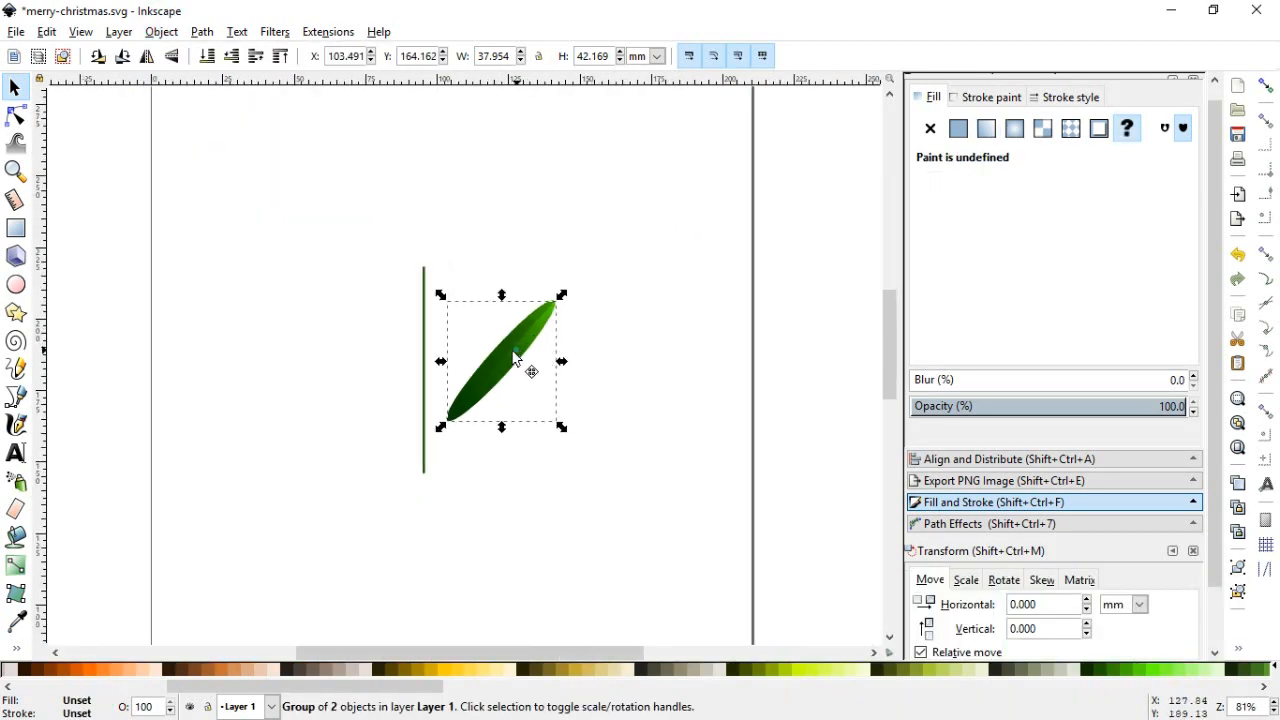
{"action": "left_click_drag", "start_coordinate": [516, 352], "coordinate": [465, 226]}
{"action": "key", "text": "ctrl+d"}
{"action": "left_click", "coordinate": [577, 357]}
- Duplicate the four leaves, flip the copies horizontally, and move them to the stem's left side, about X 57.6 mm
{"action": "left_click_drag", "start_coordinate": [408, 138], "coordinate": [608, 449]}
{"action": "key", "text": "ctrl+d"}
{"action": "left_click", "coordinate": [147, 56]}
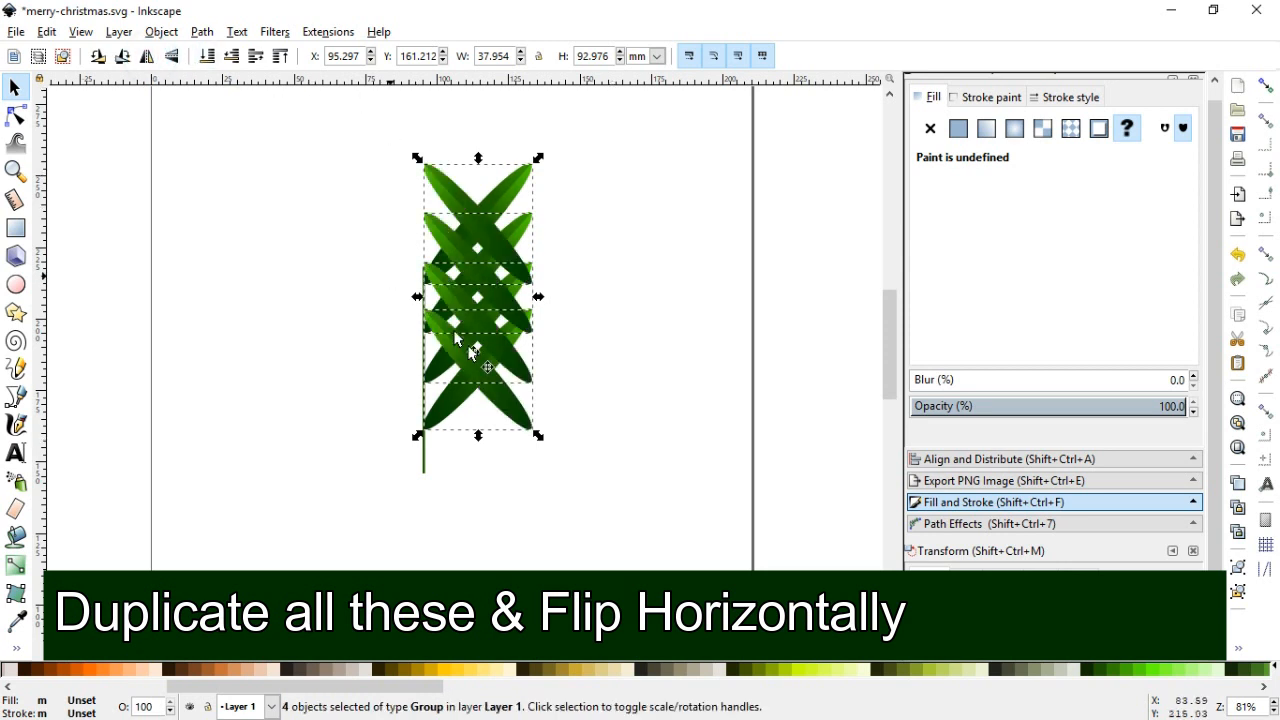
{"action": "left_click_drag", "start_coordinate": [510, 405], "coordinate": [398, 386]}
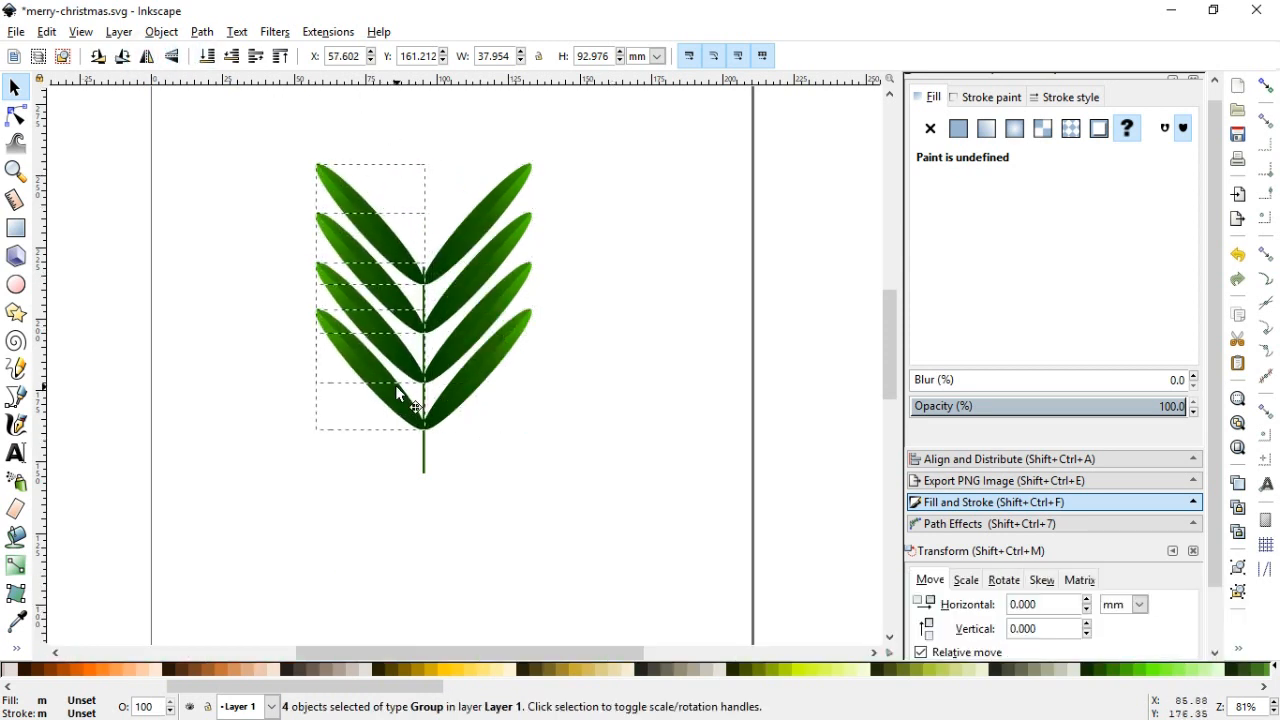
{"action": "left_click", "coordinate": [560, 440]}
- Duplicate the uppermost left leaf, rotate the copy nearly upright, and place it at the stem's tip, about X 92.4, Y 216.5 mm
{"action": "scroll", "coordinate": [889, 337], "scroll_direction": "up", "scroll_amount": 2}
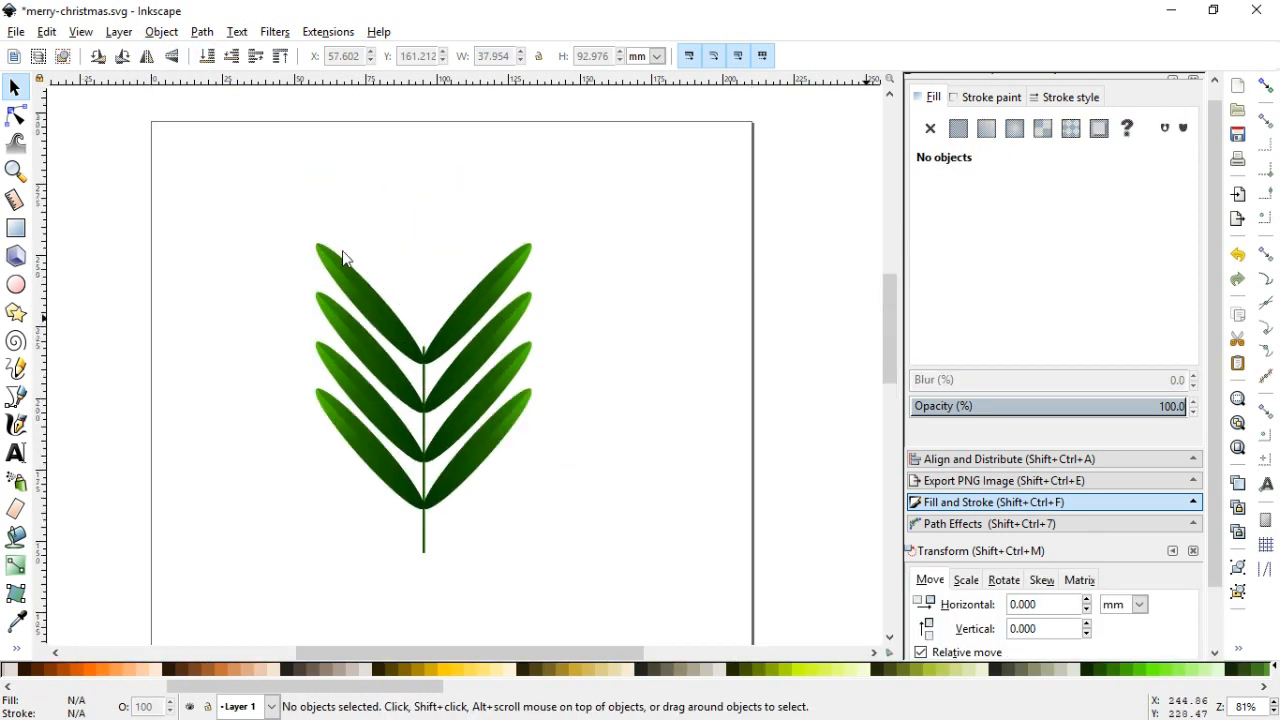
{"action": "left_click", "coordinate": [17, 175]}
{"action": "left_click_drag", "start_coordinate": [280, 171], "coordinate": [609, 437]}
{"action": "key", "text": "s"}
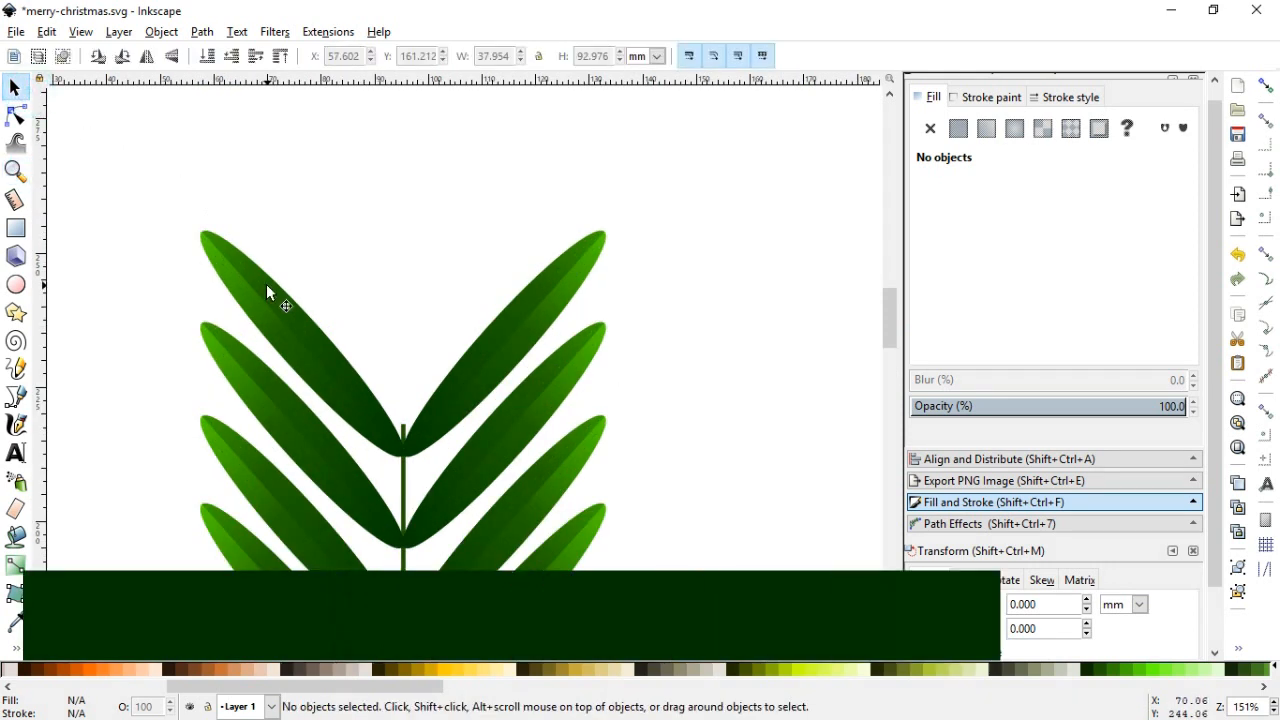
{"action": "left_click", "coordinate": [292, 315]}
{"action": "key", "text": "ctrl+d"}
{"action": "left_click", "coordinate": [289, 307]}
{"action": "left_click_drag", "start_coordinate": [409, 224], "coordinate": [426, 320]}
{"action": "left_click_drag", "start_coordinate": [341, 311], "coordinate": [431, 241]}
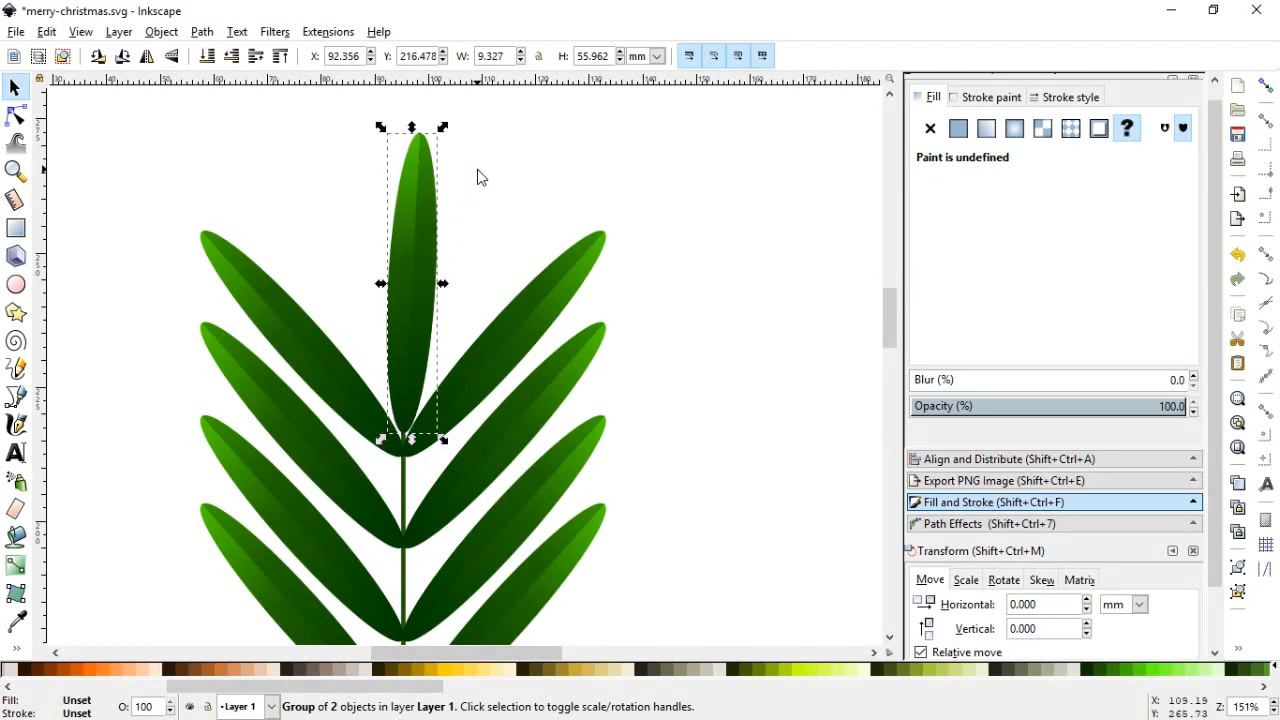
{"action": "left_click", "coordinate": [478, 178]}
- Duplicate the uppermost right leaf, rotate the copy steeper, and fit it between the upright leaf and the original
{"action": "left_click", "coordinate": [516, 330]}
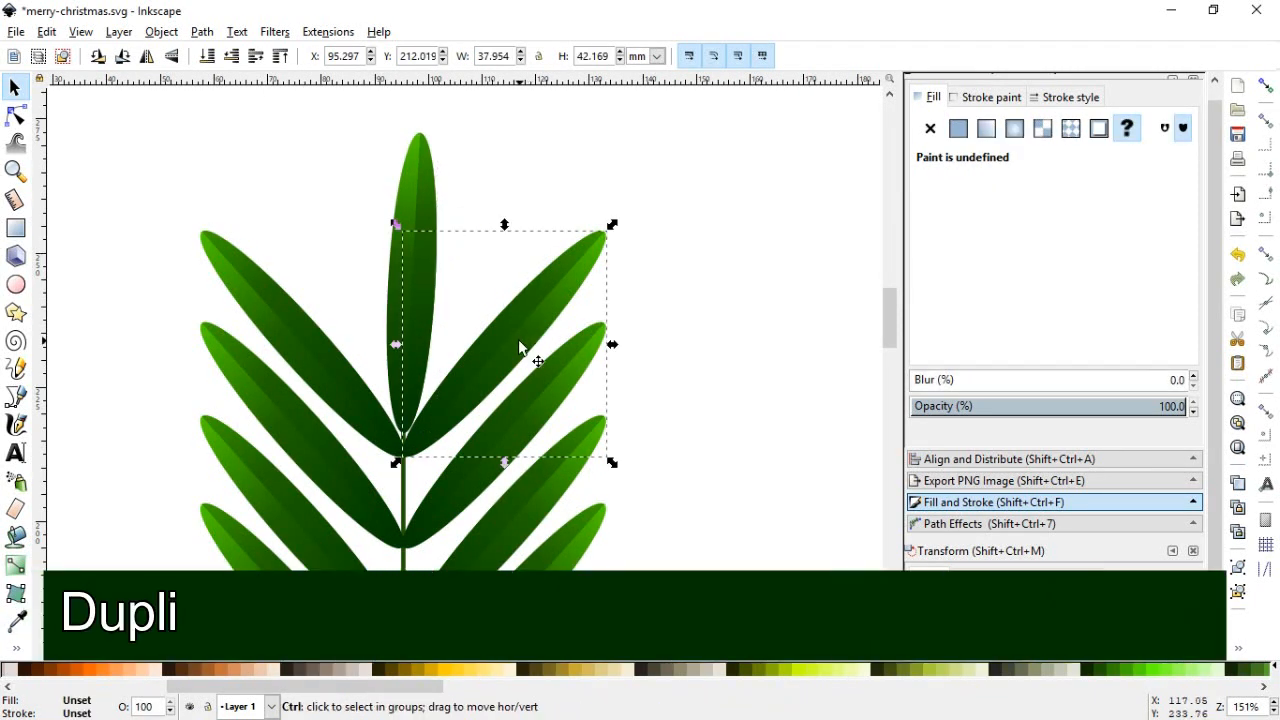
{"action": "key", "text": "ctrl+d"}
{"action": "key", "text": "["}
{"action": "left_click_drag", "start_coordinate": [536, 286], "coordinate": [500, 240]}
{"action": "left_click", "coordinate": [441, 303]}
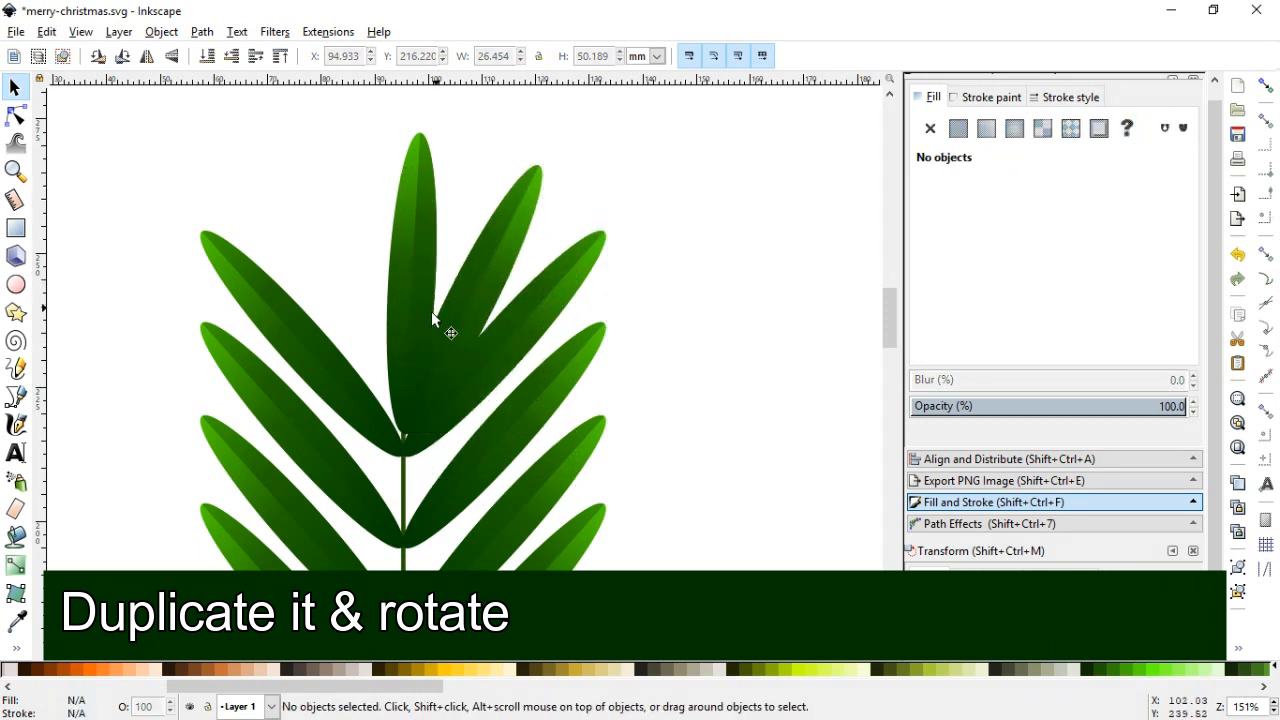
- Duplicate the upright leaf and rotate the copy counterclockwise about its base to fill the gap on the left
{"action": "left_click", "coordinate": [440, 290]}
{"action": "left_click", "coordinate": [418, 300]}
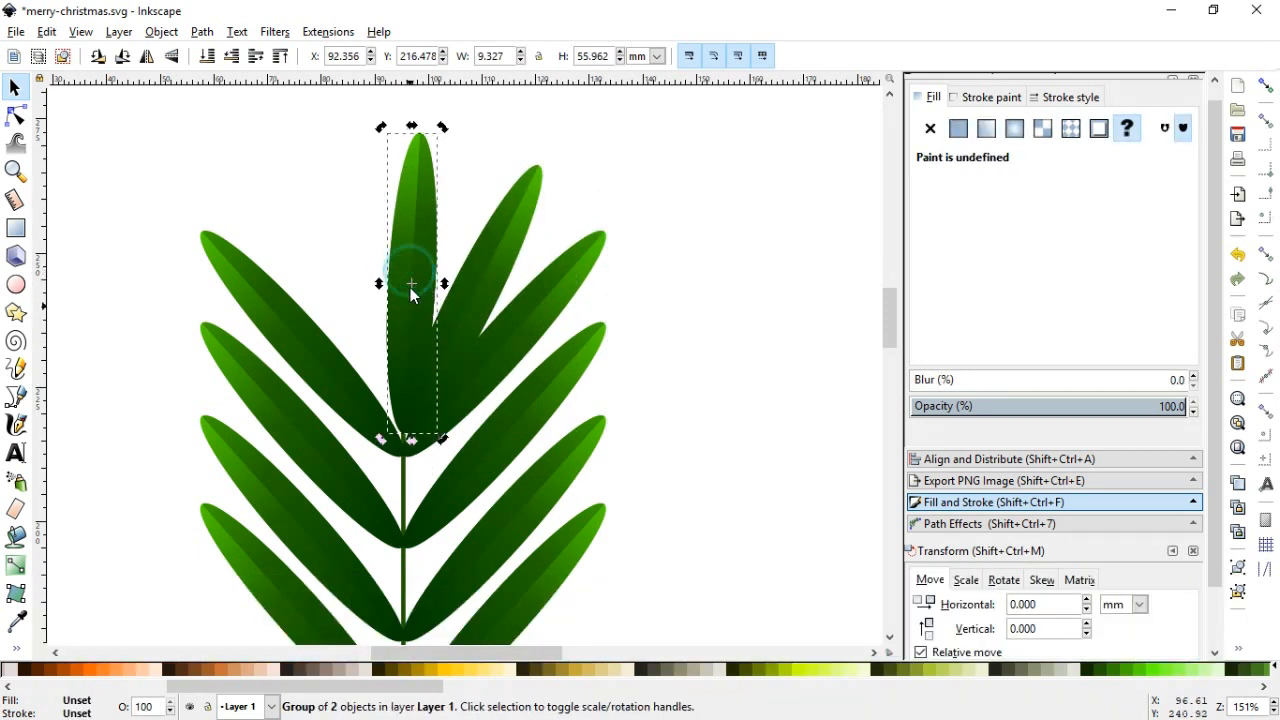
{"action": "left_click_drag", "start_coordinate": [410, 284], "coordinate": [410, 428]}
{"action": "key", "text": "ctrl+d"}
{"action": "left_click_drag", "start_coordinate": [381, 127], "coordinate": [265, 193]}
{"action": "left_click", "coordinate": [566, 204]}
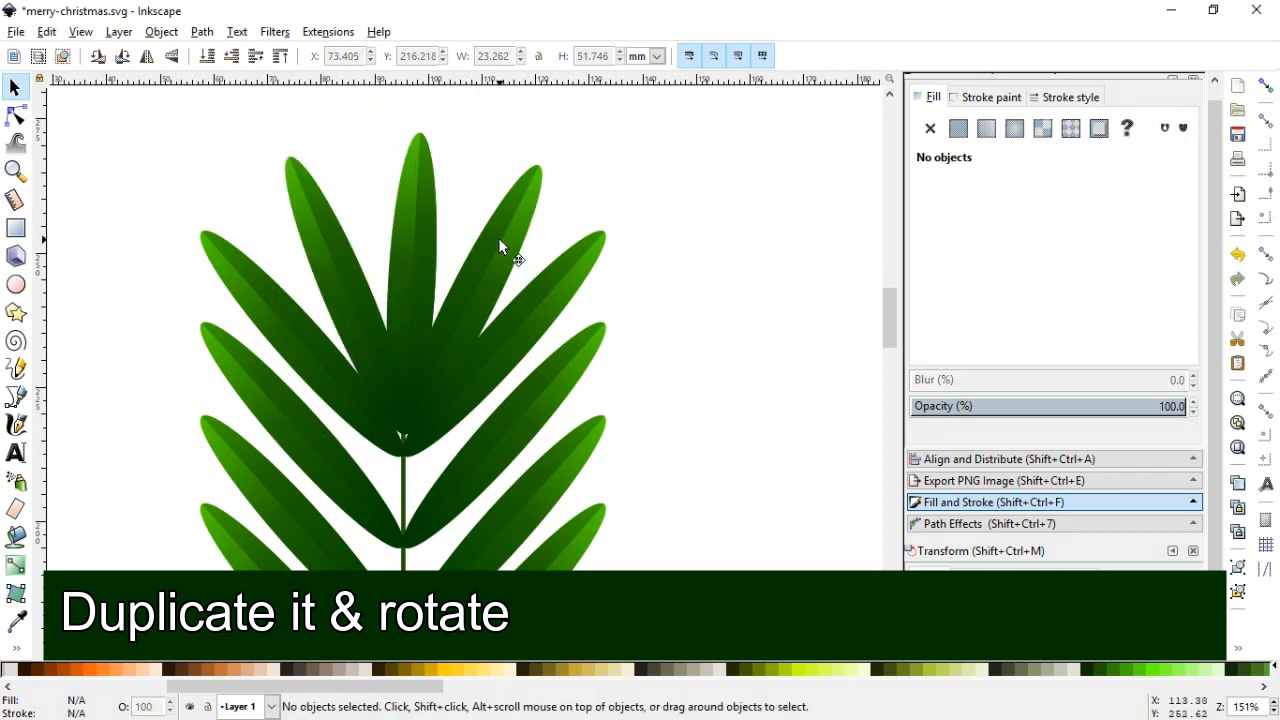
- Scale the three added leaves at the stem's tip down slightly together
{"action": "left_click", "coordinate": [500, 240]}
{"action": "left_click", "coordinate": [427, 160], "text": "shift"}
{"action": "left_click", "coordinate": [320, 205], "text": "shift"}
{"action": "left_click_drag", "start_coordinate": [549, 438], "coordinate": [532, 421]}
{"action": "left_click", "coordinate": [703, 358]}
- Move the two slanted leaves beside the upright leaf slightly down toward the stem
{"action": "left_click", "coordinate": [356, 283]}
{"action": "left_click_drag", "start_coordinate": [355, 283], "coordinate": [352, 301]}
{"action": "left_click_drag", "start_coordinate": [473, 290], "coordinate": [471, 310]}
{"action": "left_click", "coordinate": [667, 211]}
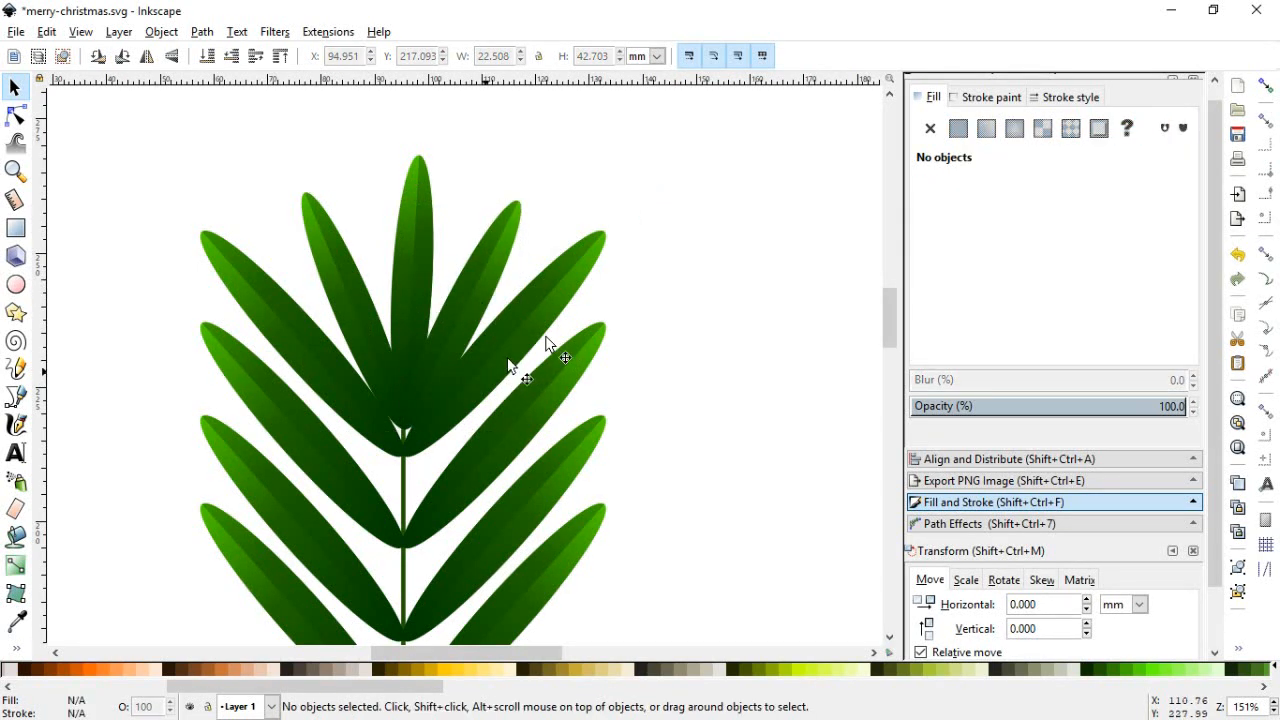
- Save the drawing and group all the leaves and the stem into one frond
{"action": "key", "text": "minus"}
{"action": "key", "text": "minus"}
{"action": "key", "text": "minus"}
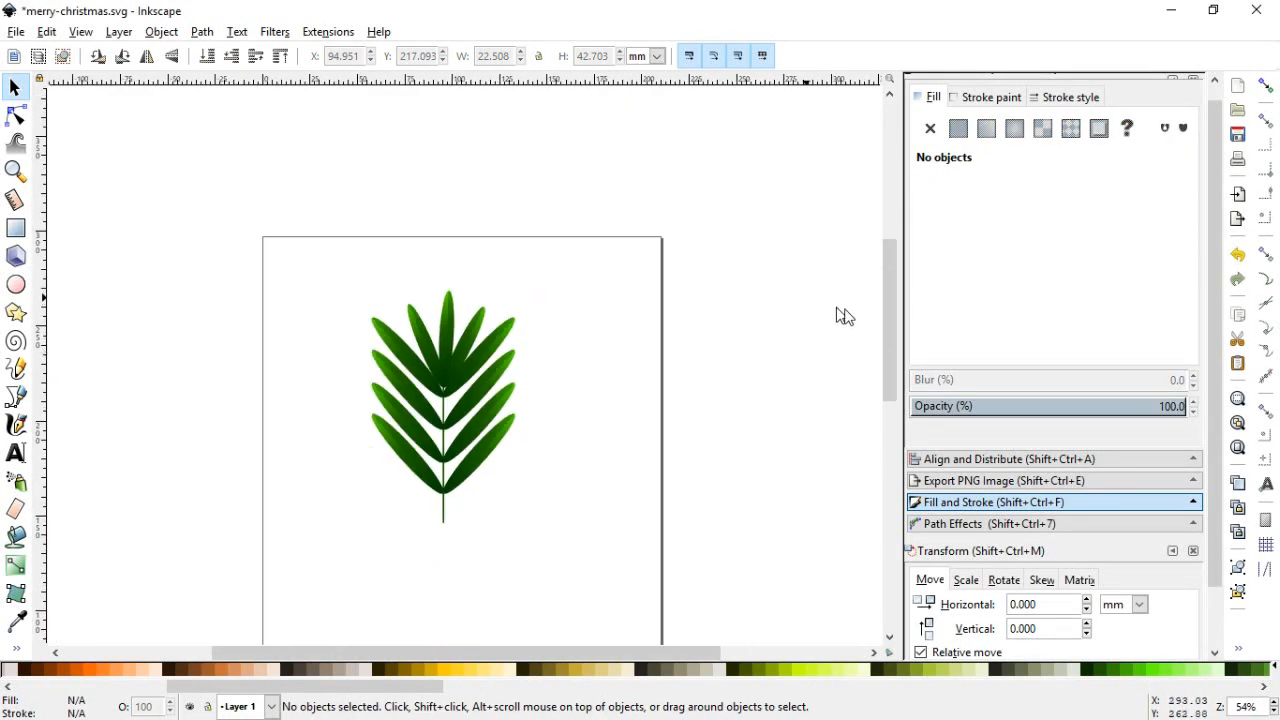
{"action": "scroll", "coordinate": [887, 337], "scroll_direction": "down", "scroll_amount": 2}
{"action": "left_click", "coordinate": [626, 400]}
{"action": "key", "text": "ctrl+s"}
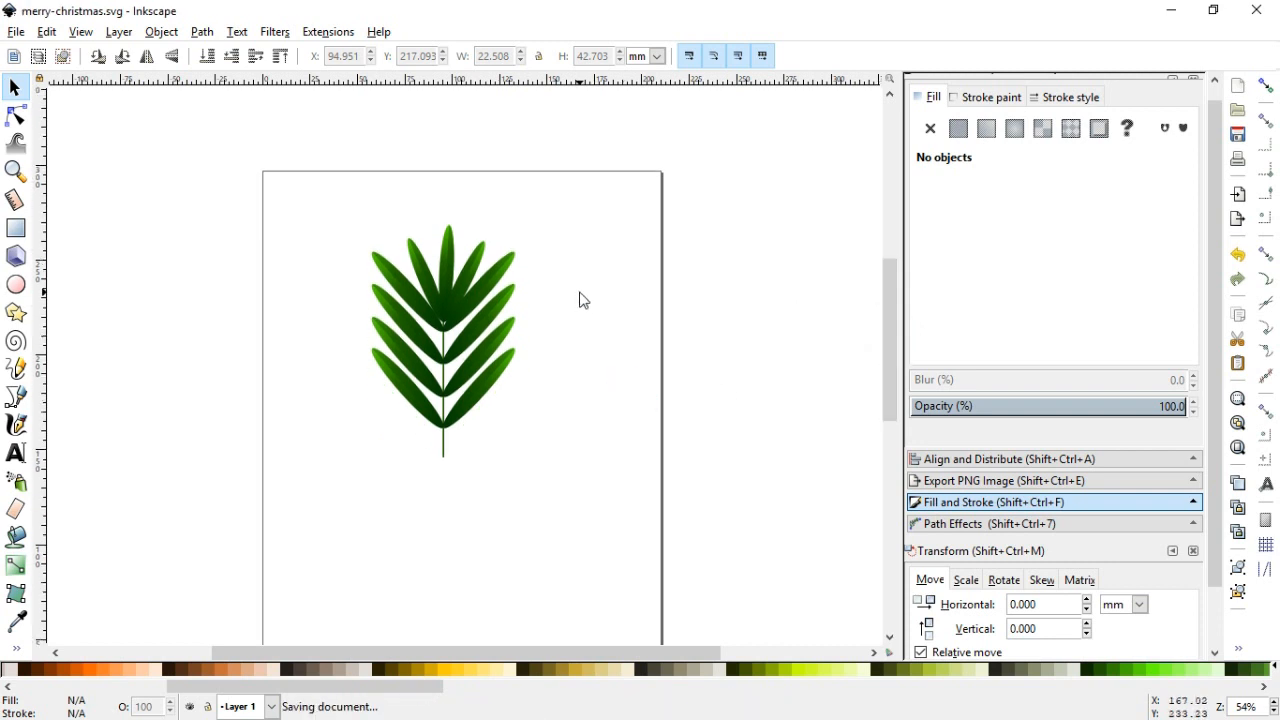
{"action": "left_click_drag", "start_coordinate": [323, 197], "coordinate": [570, 499]}
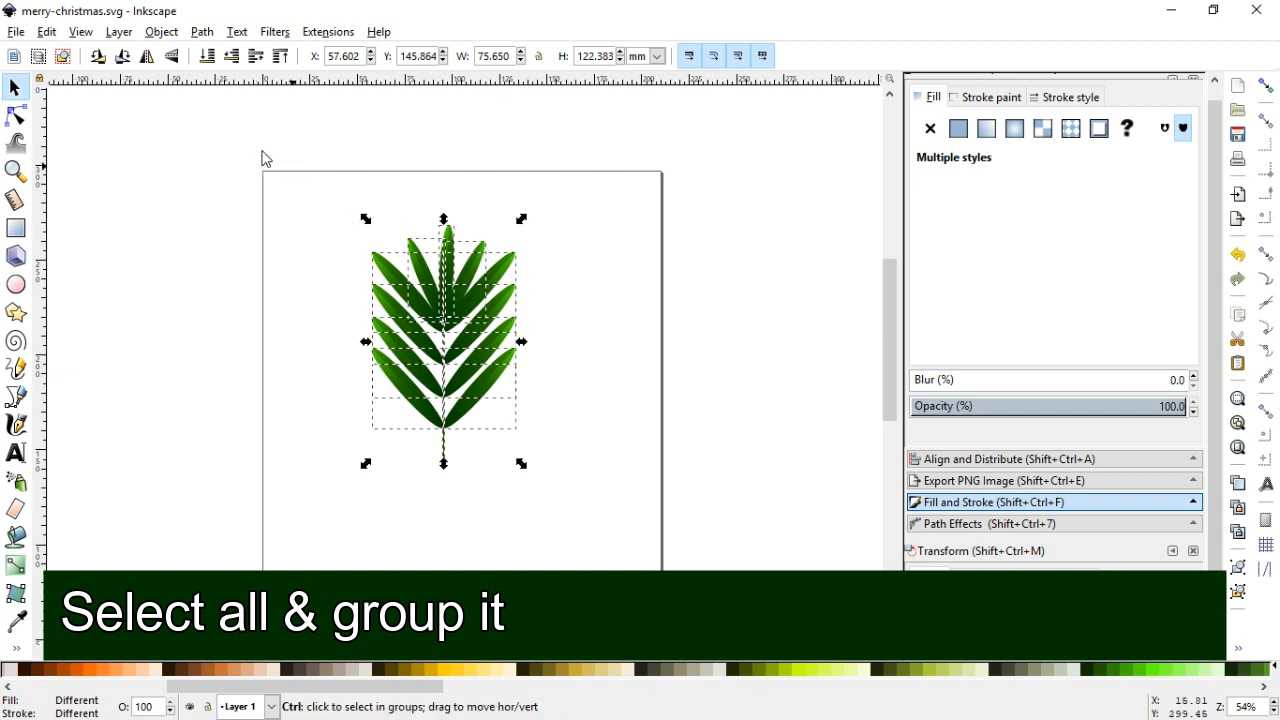
{"action": "left_click", "coordinate": [161, 31]}
{"action": "left_click", "coordinate": [185, 166]}
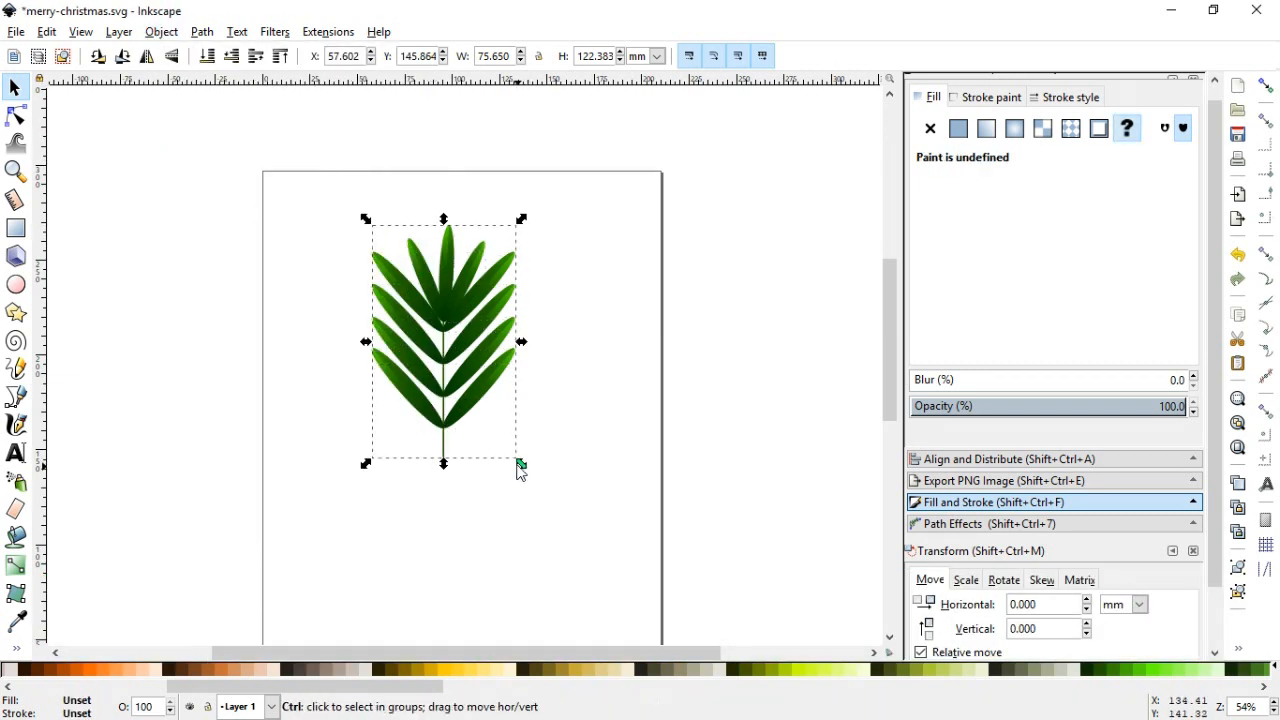
- Tilt the frond to the left and place a horizontally flipped copy beside it so their stem bases meet
{"action": "left_click", "coordinate": [475, 403]}
{"action": "left_click_drag", "start_coordinate": [521, 463], "coordinate": [411, 440]}
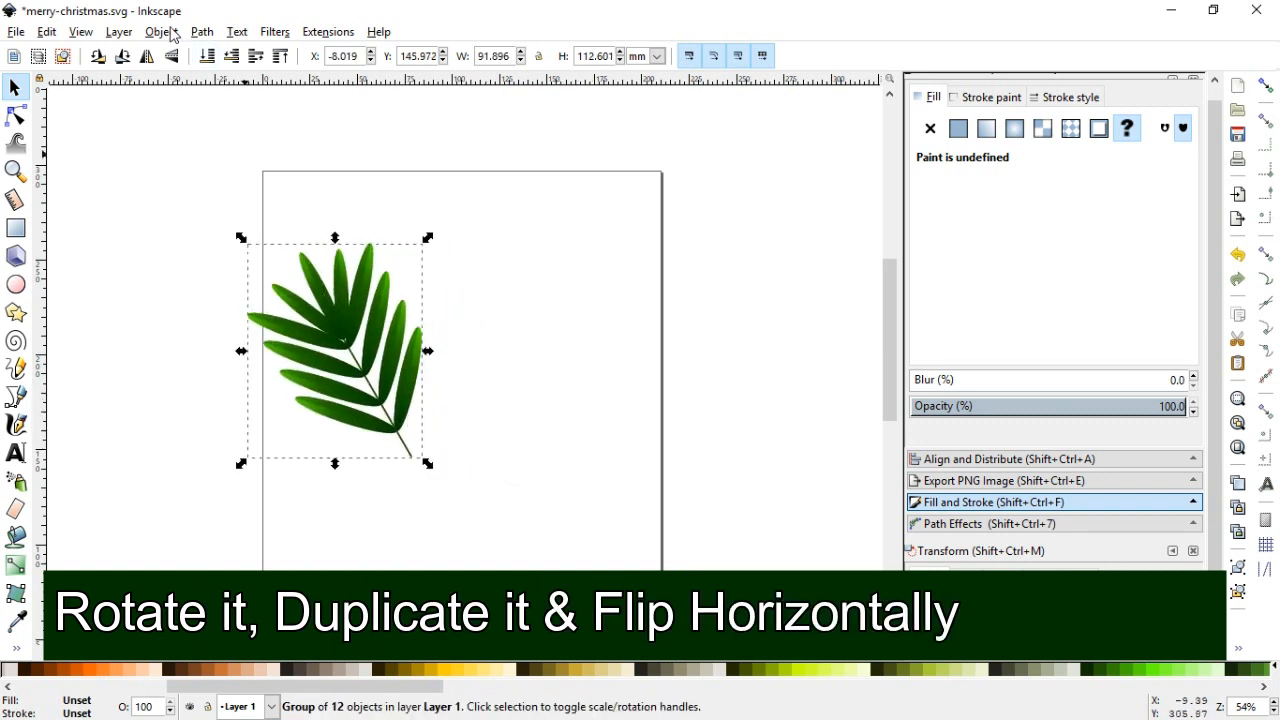
{"action": "left_click", "coordinate": [147, 56]}
{"action": "left_click_drag", "start_coordinate": [302, 430], "coordinate": [455, 430]}
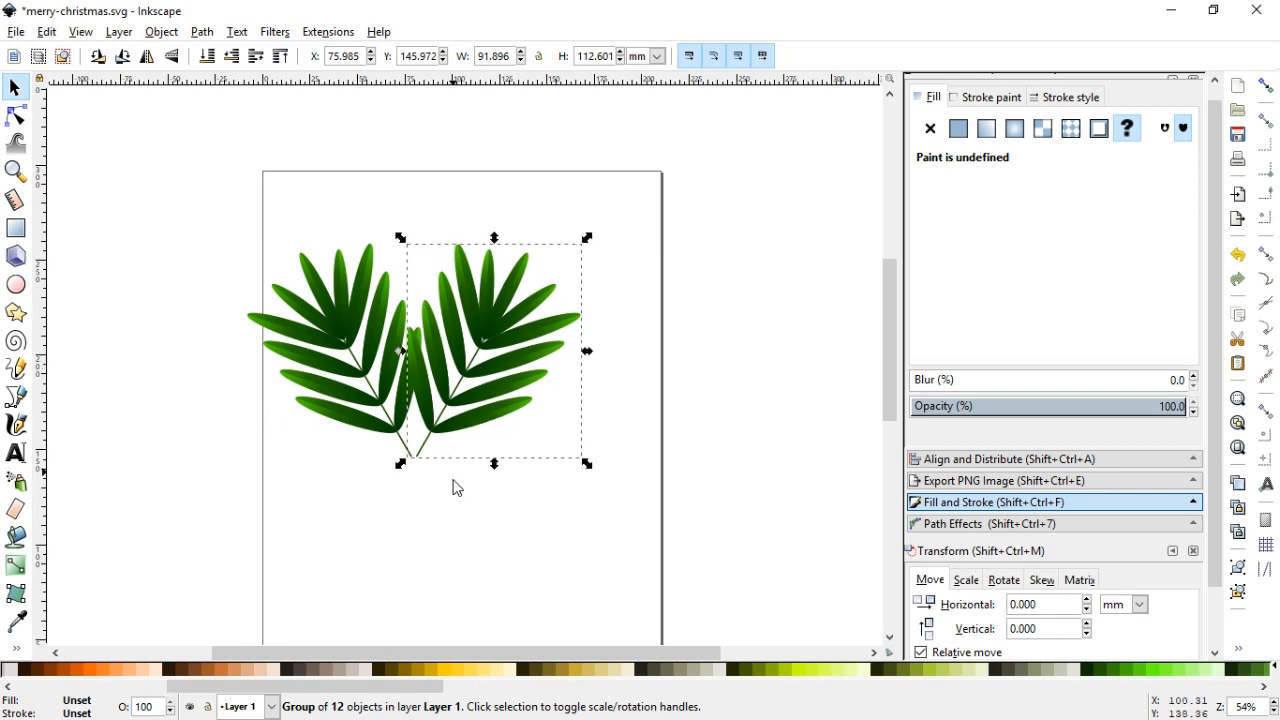
{"action": "left_click", "coordinate": [463, 513]}
- Duplicate the right frond, rotate the copy upright, and move it to the page's upper right, about X 149.1, Y 200.1 mm
{"action": "left_click", "coordinate": [478, 422]}
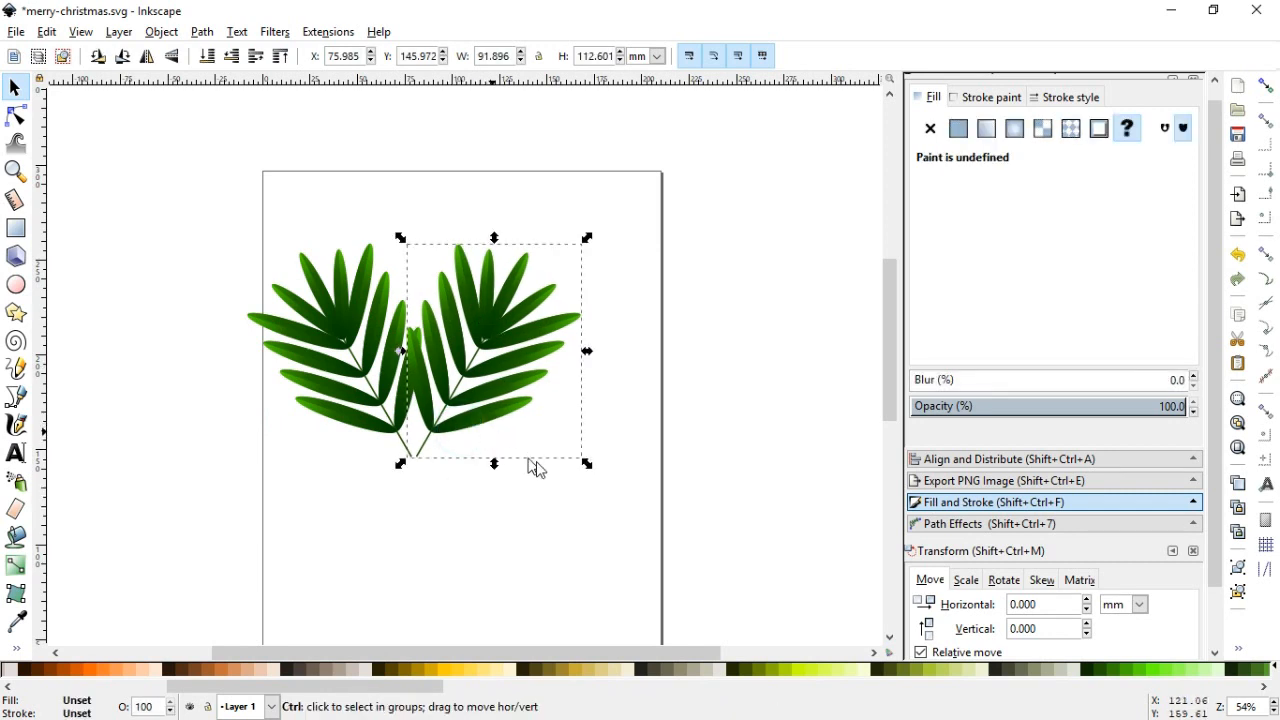
{"action": "left_click", "coordinate": [528, 394]}
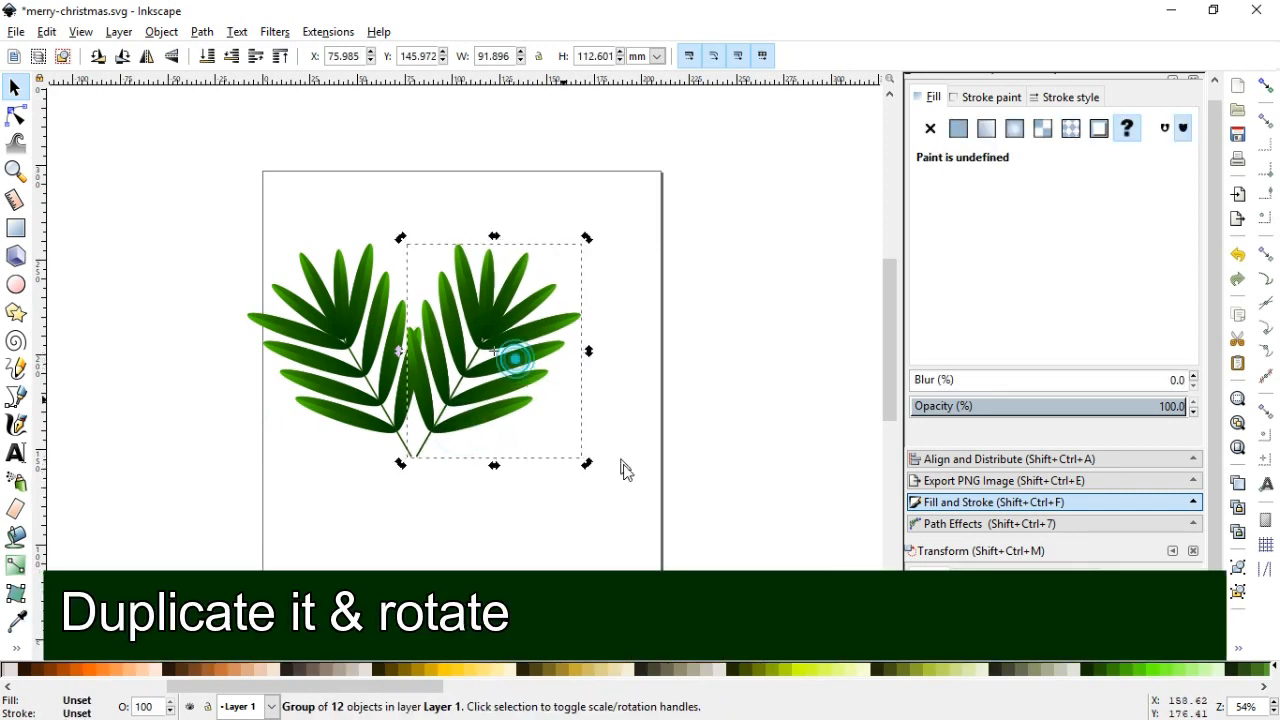
{"action": "left_click_drag", "start_coordinate": [588, 464], "coordinate": [634, 423]}
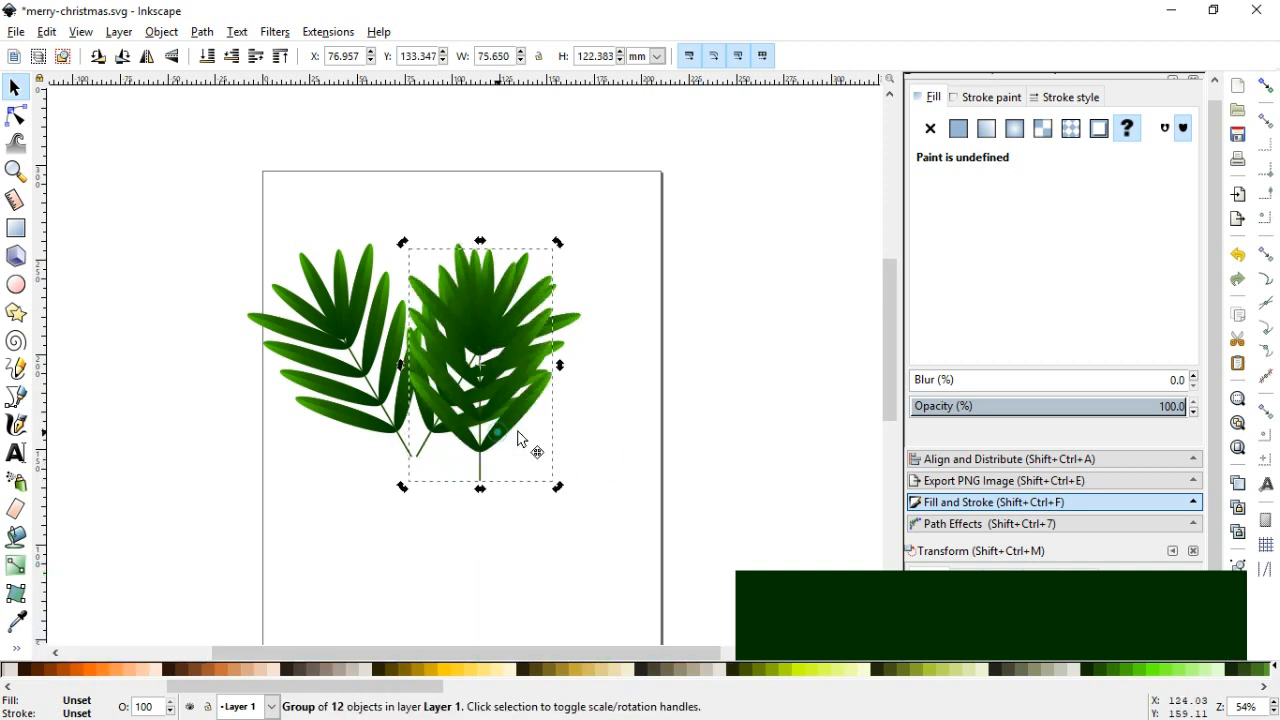
{"action": "left_click_drag", "start_coordinate": [505, 427], "coordinate": [653, 306]}
- Ungroup the upright frond and stretch its stem downward to about 131.6 mm long
{"action": "left_click", "coordinate": [161, 31]}
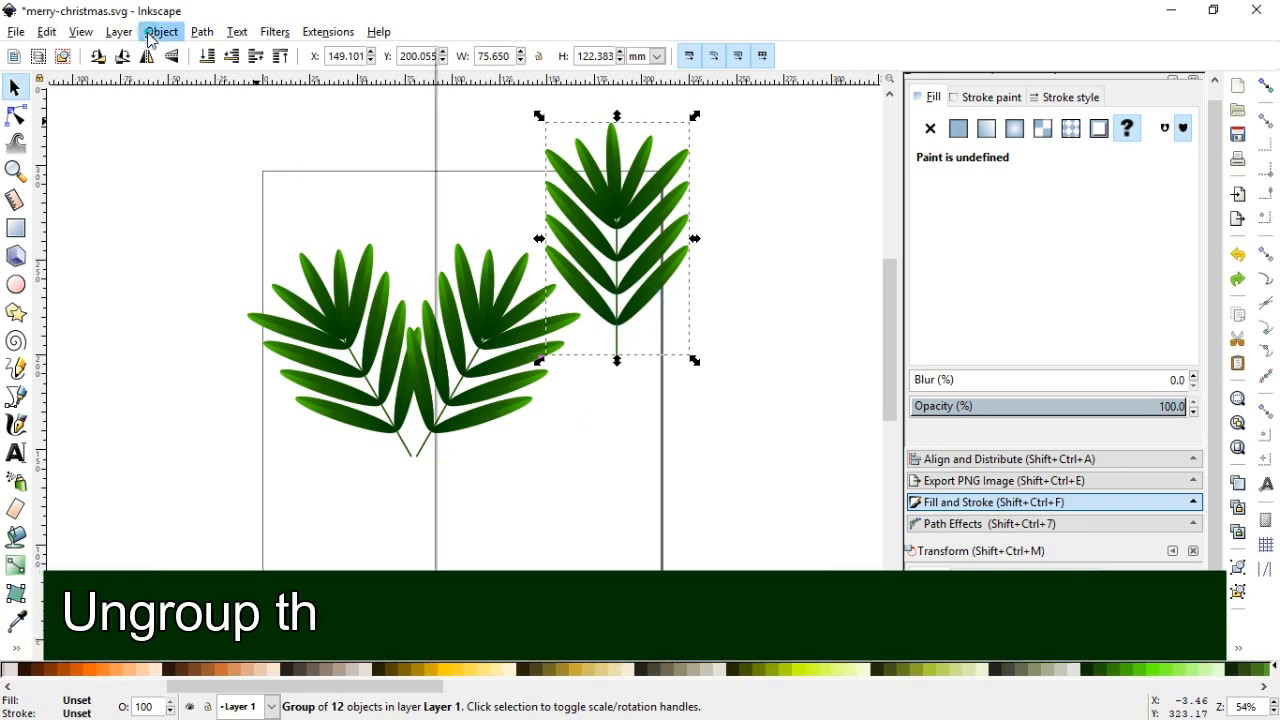
{"action": "left_click", "coordinate": [187, 187]}
{"action": "left_click", "coordinate": [643, 406]}
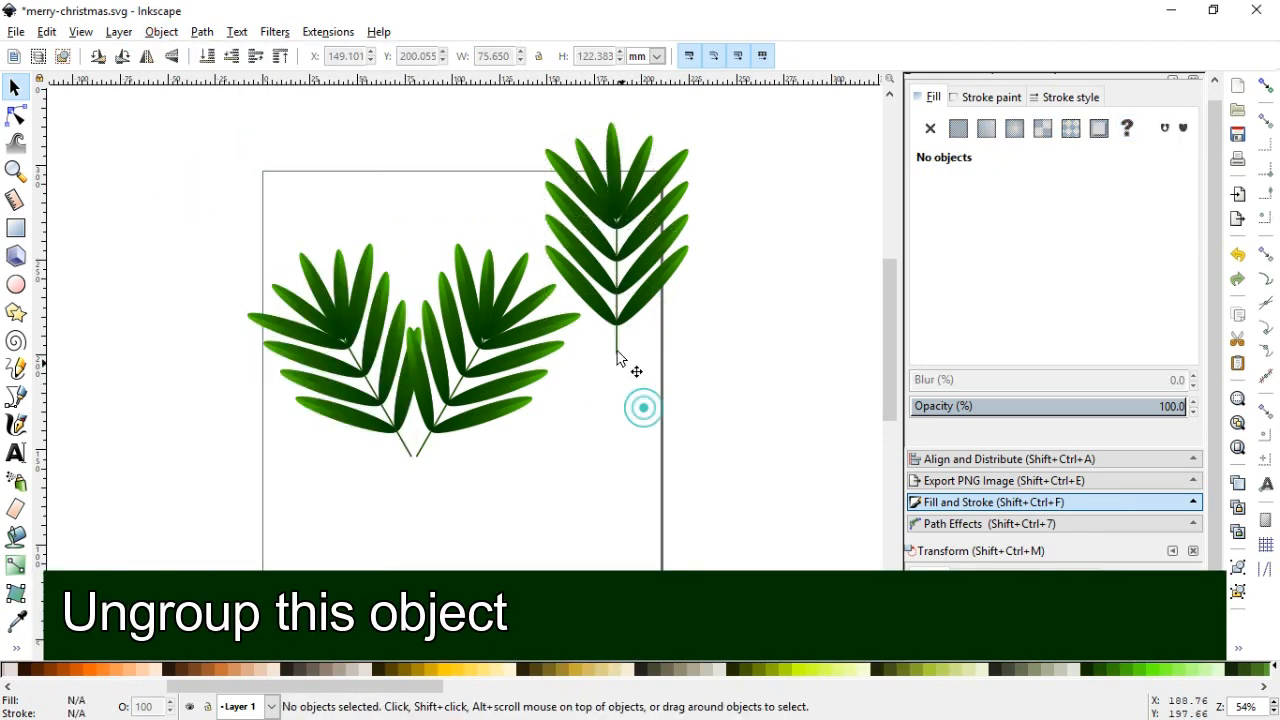
{"action": "left_click", "coordinate": [618, 352]}
{"action": "left_click_drag", "start_coordinate": [619, 366], "coordinate": [612, 480]}
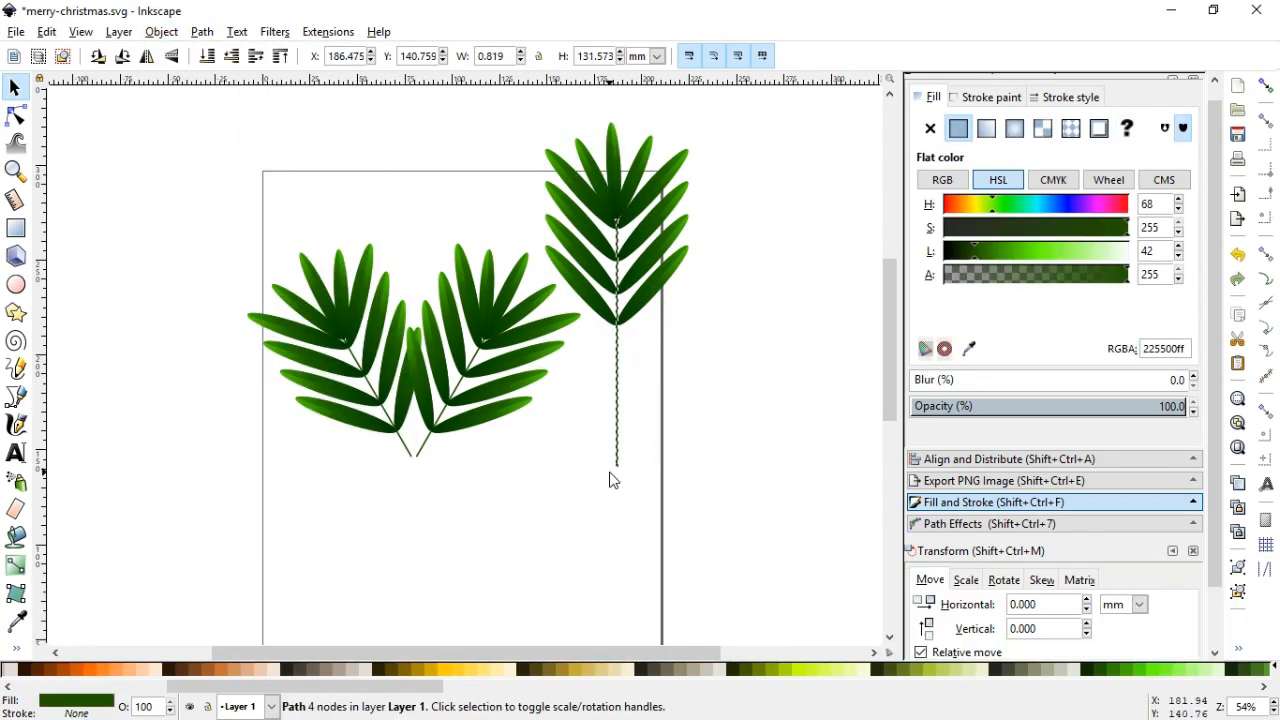
{"action": "left_click", "coordinate": [687, 362]}
- Duplicate the three lower leaf pairs of the upright frond and move the copies down the lengthened stem, to about Y 164.5 mm
{"action": "left_click", "coordinate": [651, 293]}
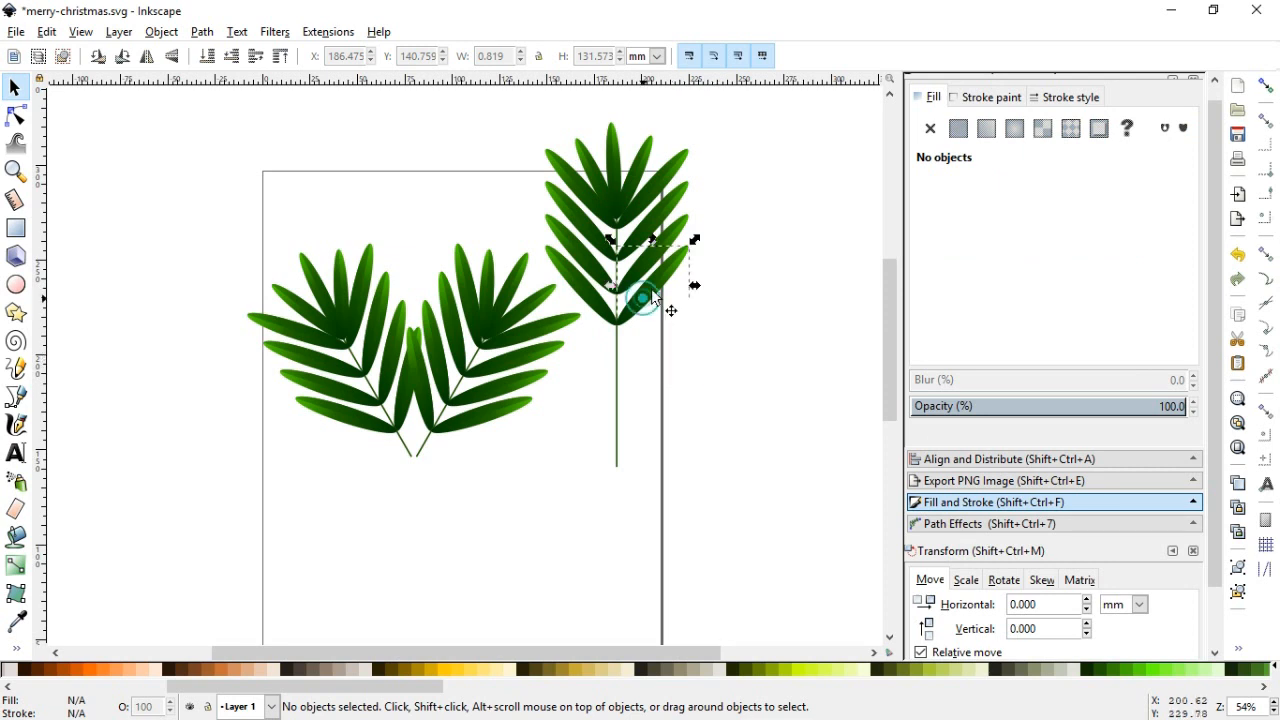
{"action": "left_click", "coordinate": [671, 203], "text": "shift"}
{"action": "left_click", "coordinate": [663, 173], "text": "shift"}
{"action": "left_click", "coordinate": [573, 238], "text": "shift"}
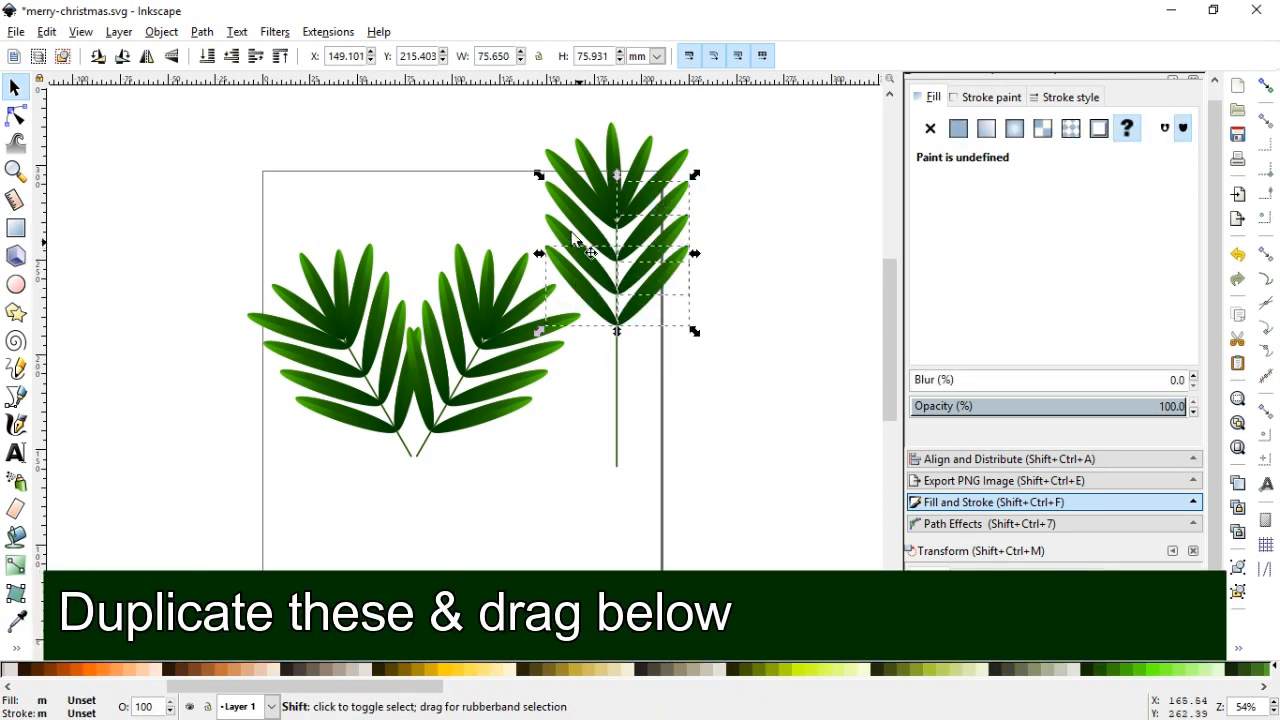
{"action": "key", "text": "ctrl+d"}
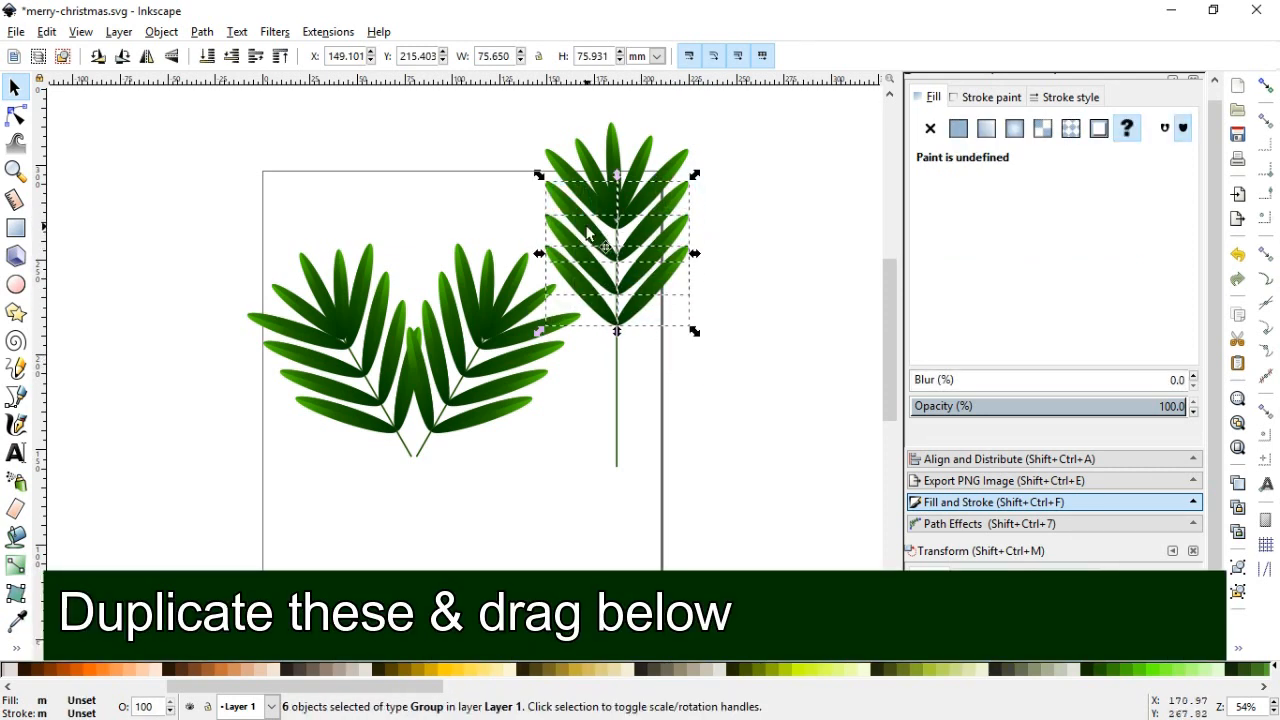
{"action": "left_click_drag", "start_coordinate": [595, 246], "coordinate": [600, 329]}
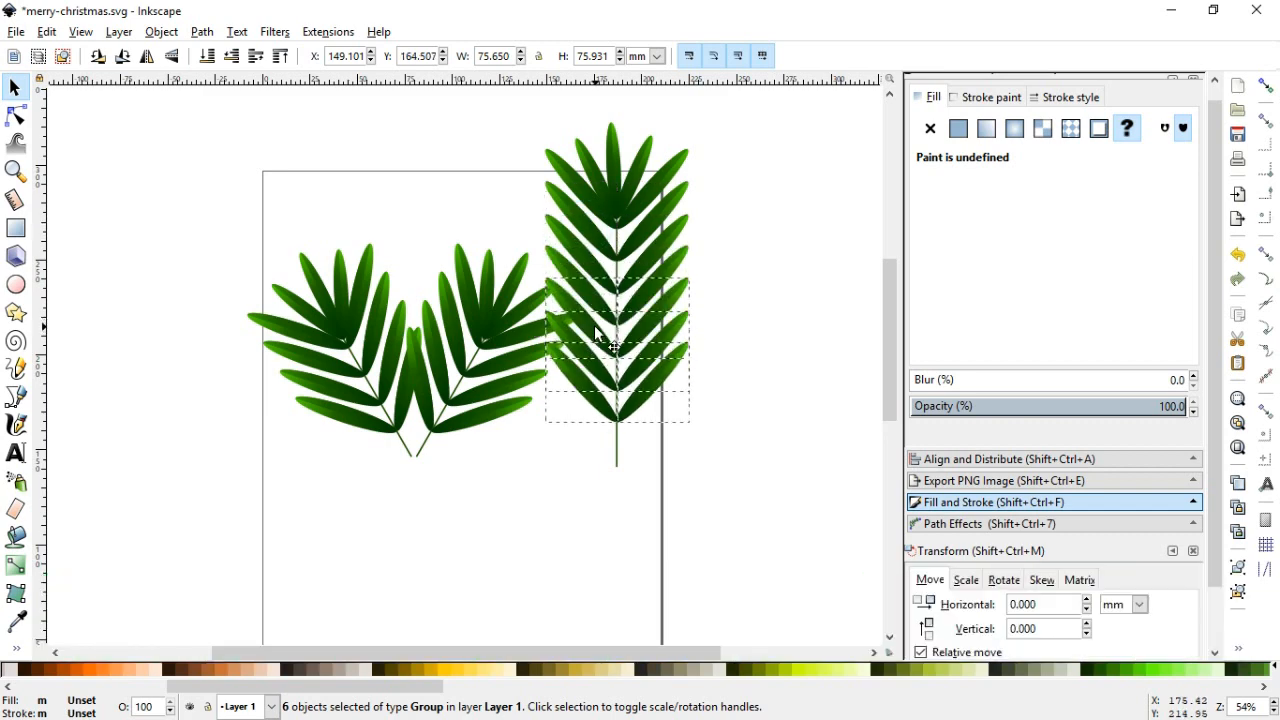
{"action": "left_click", "coordinate": [714, 494]}
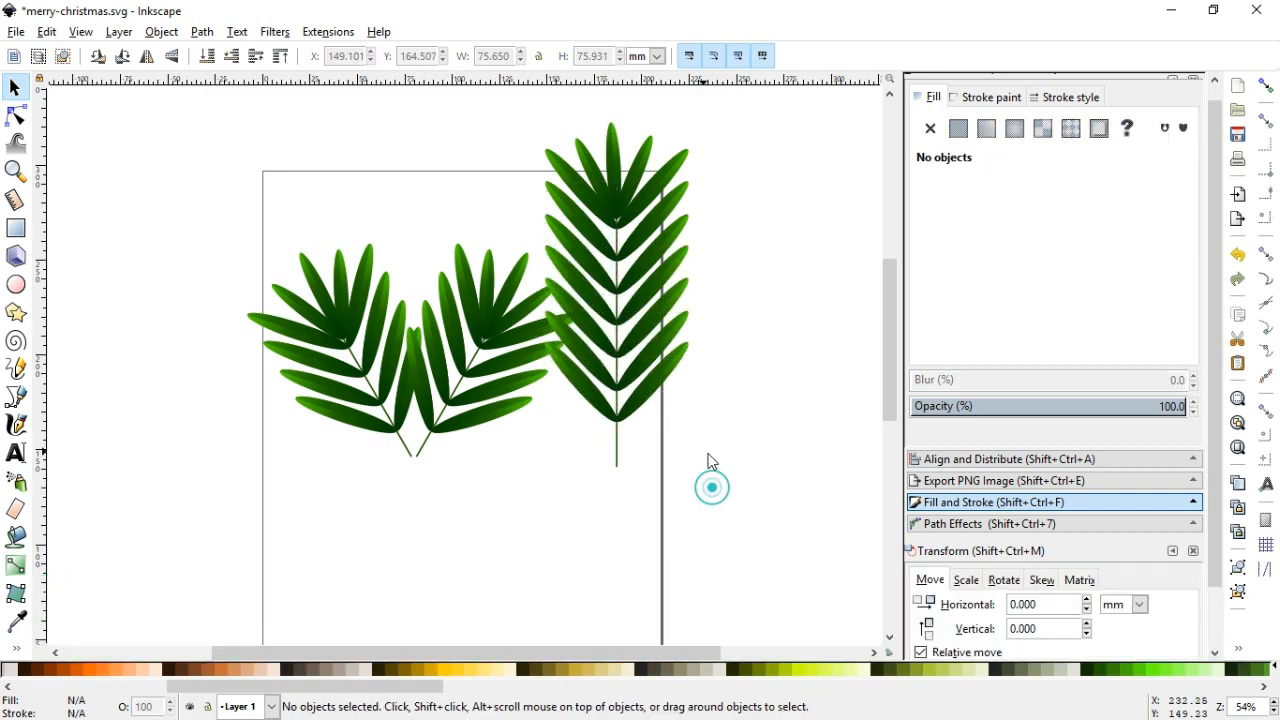
- Group the lengthened frond and move it centrally over the two tilted fronds, to about X 42.4, Y 146.7 mm
{"action": "left_click_drag", "start_coordinate": [749, 517], "coordinate": [528, 110]}
{"action": "key", "text": "ctrl+g"}
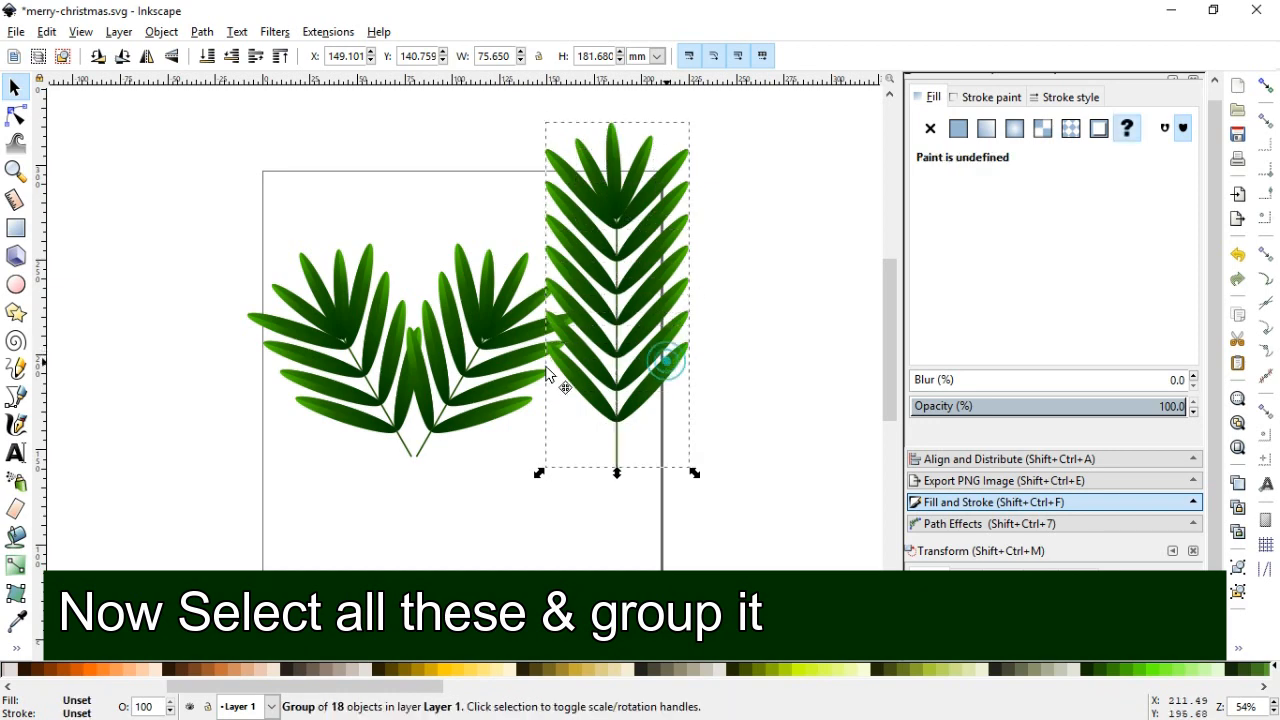
{"action": "left_click_drag", "start_coordinate": [660, 372], "coordinate": [459, 360]}
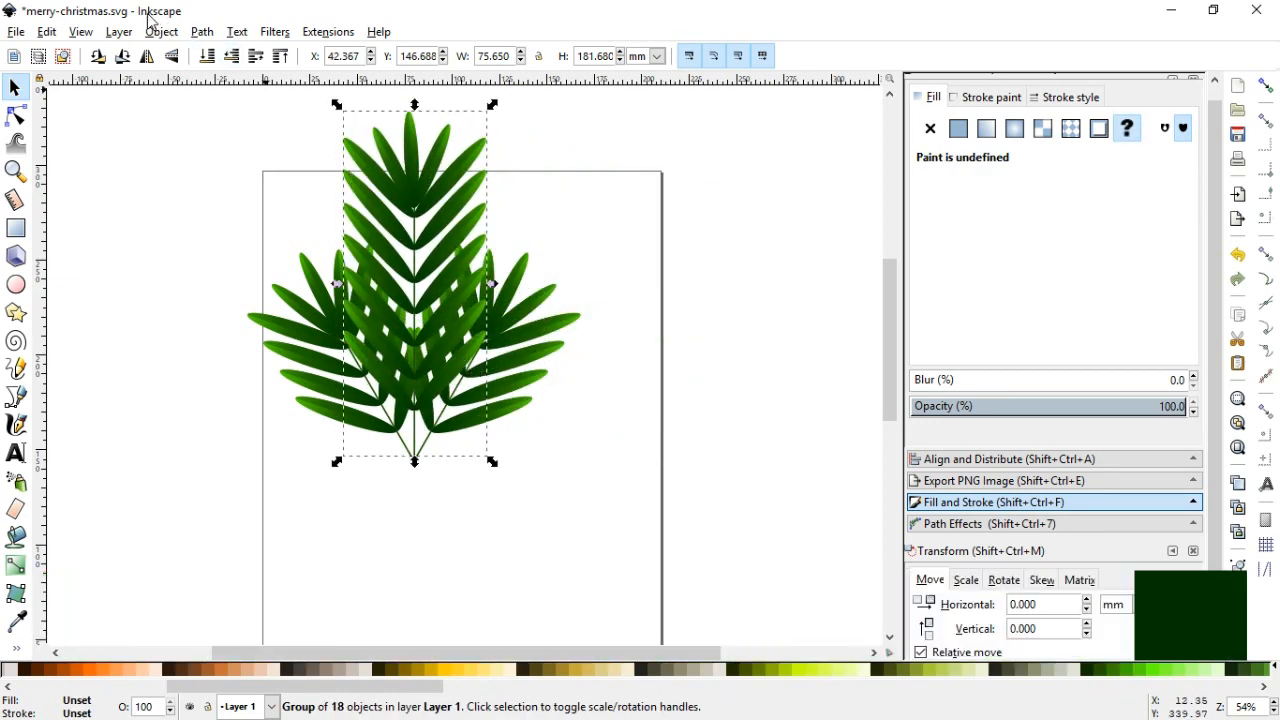
- Lower the tall frond to the bottom so it sits behind the two tilted fronds
{"action": "left_click", "coordinate": [161, 31]}
{"action": "left_click", "coordinate": [245, 386]}
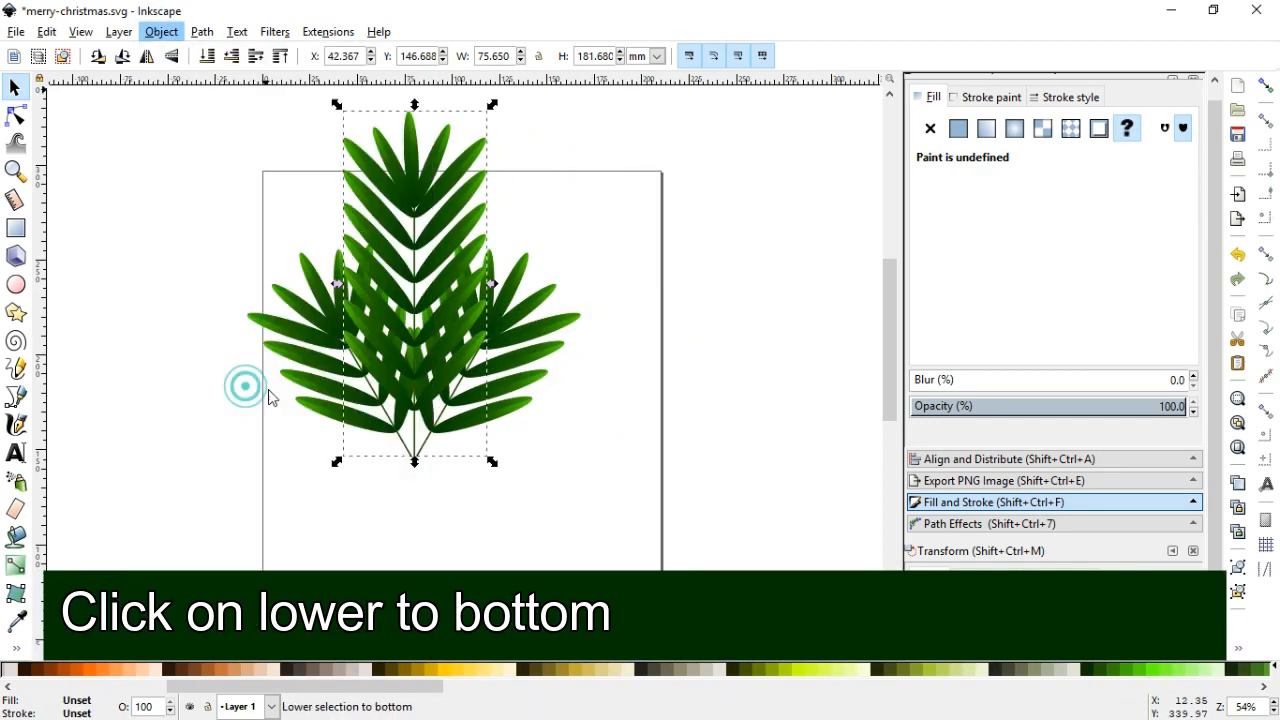
{"action": "left_click", "coordinate": [607, 434]}
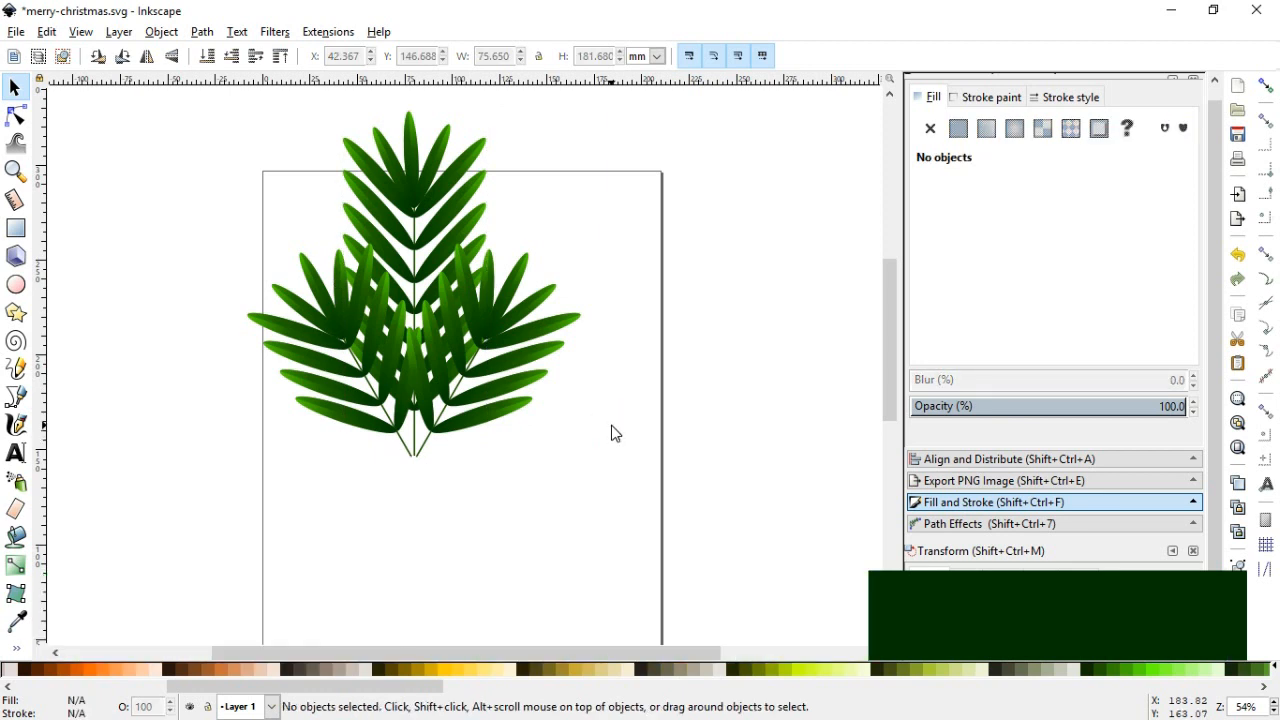
- Save the drawing, group all three fronds into one leaf cluster and scale it down to about 64.1 × 66.5 mm
{"action": "key", "text": "minus"}
{"action": "key", "text": "minus"}
{"action": "key", "text": "minus"}
{"action": "key", "text": "ctrl+s"}
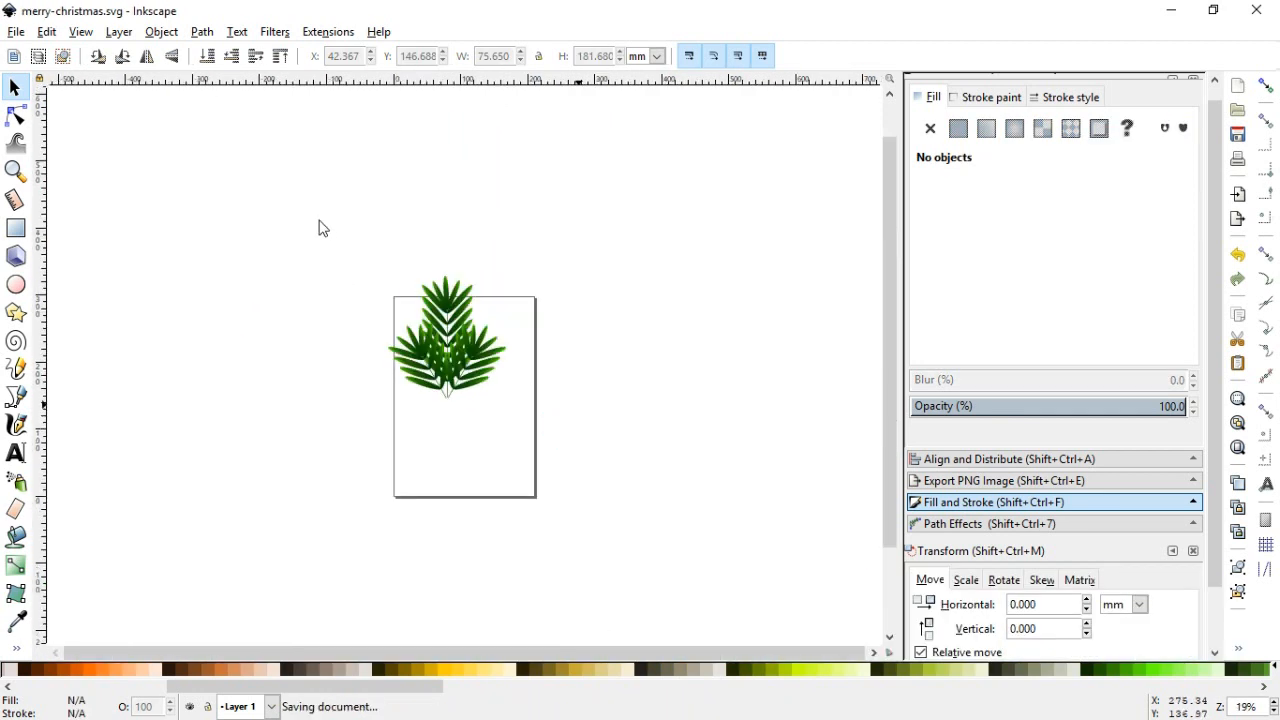
{"action": "left_click_drag", "start_coordinate": [320, 226], "coordinate": [566, 456]}
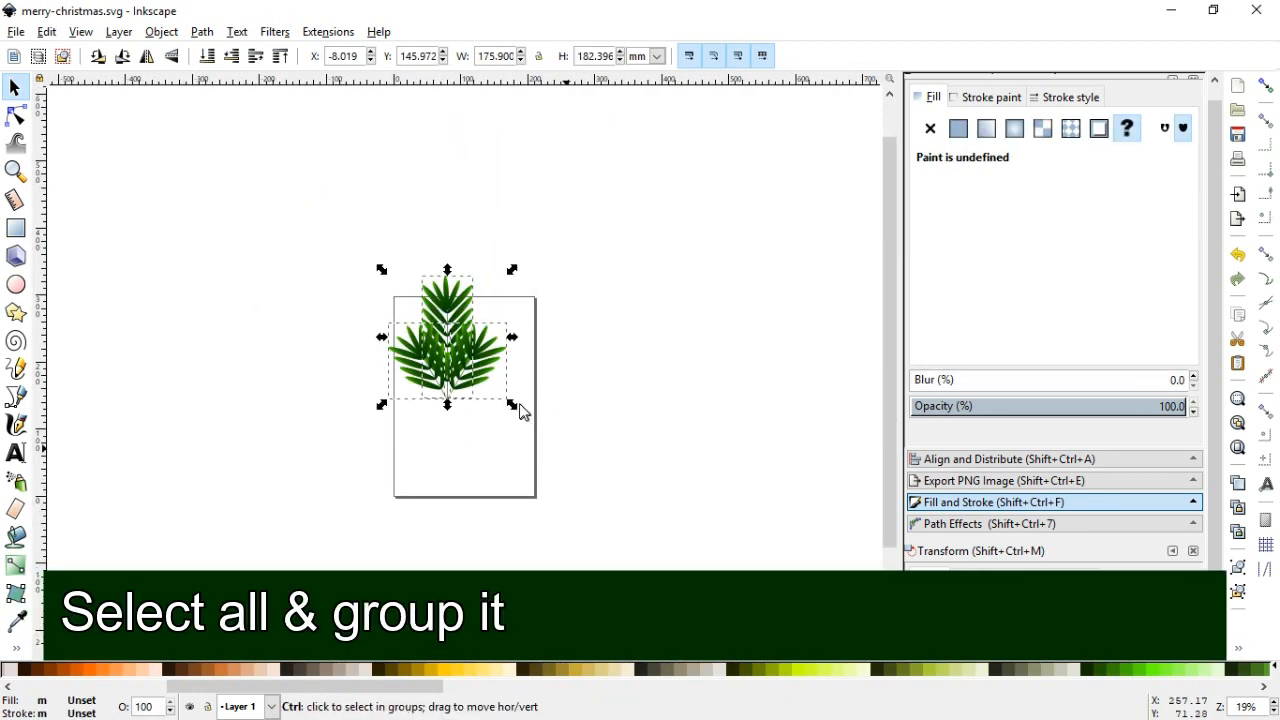
{"action": "key", "text": "ctrl+g"}
{"action": "left_click_drag", "start_coordinate": [510, 405], "coordinate": [418, 341]}
{"action": "left_click", "coordinate": [435, 414]}
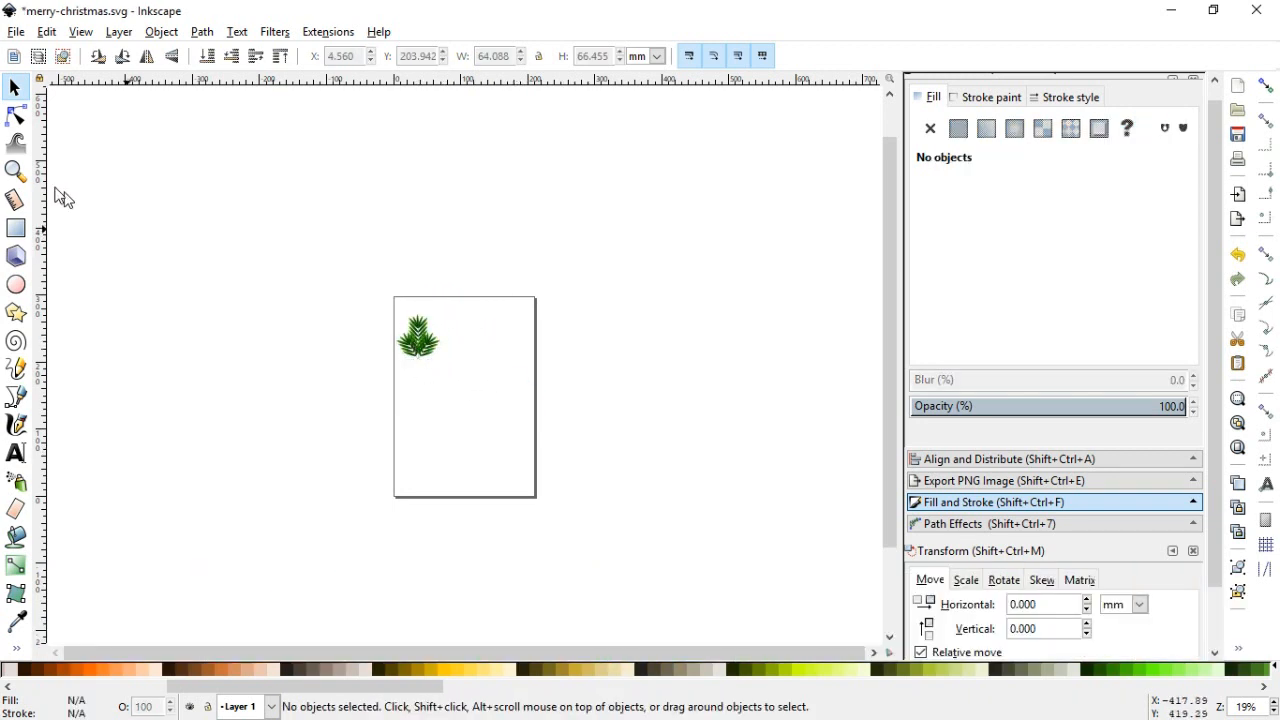
- Move the leaf cluster across the page's left edge to about X -35.6, Y 205.7 mm and save the document
{"action": "left_click", "coordinate": [17, 172]}
{"action": "left_click_drag", "start_coordinate": [366, 289], "coordinate": [540, 450]}
{"action": "left_click_drag", "start_coordinate": [209, 157], "coordinate": [434, 362]}
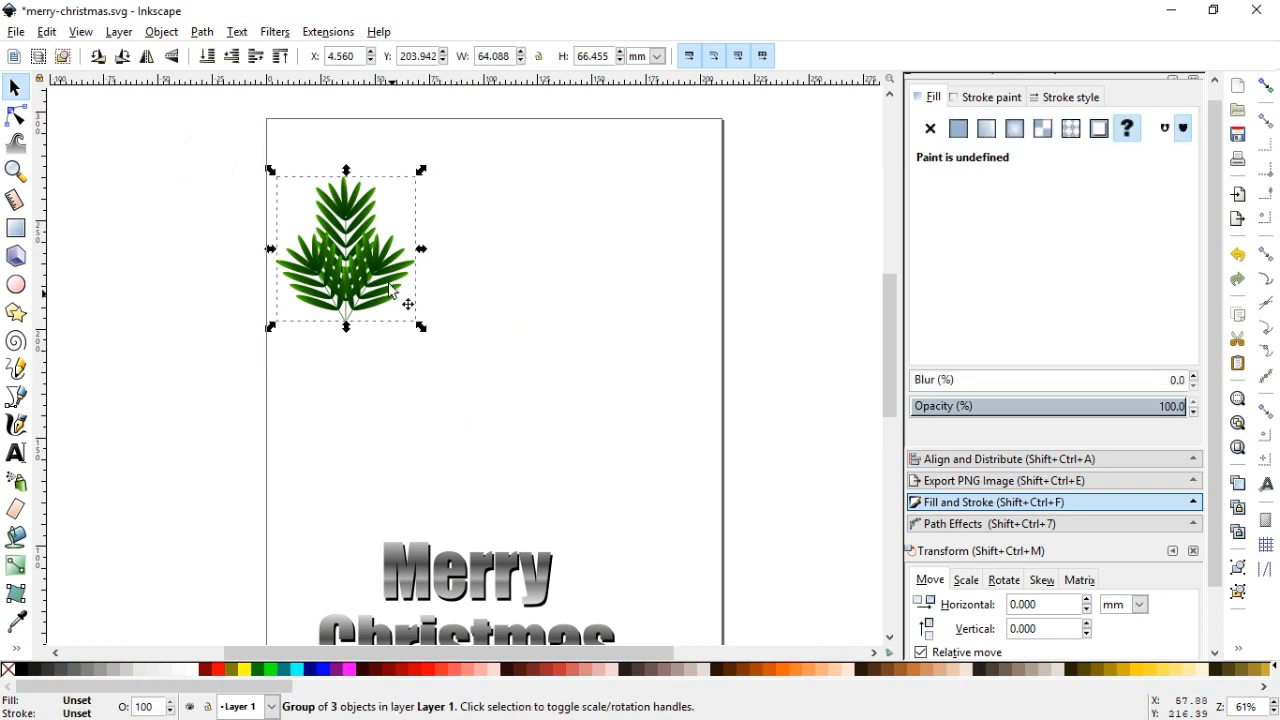
{"action": "left_click_drag", "start_coordinate": [358, 268], "coordinate": [271, 263]}
{"action": "left_click", "coordinate": [443, 346]}
{"action": "key", "text": "ctrl+s"}
{"action": "key", "text": "ctrl+s"}
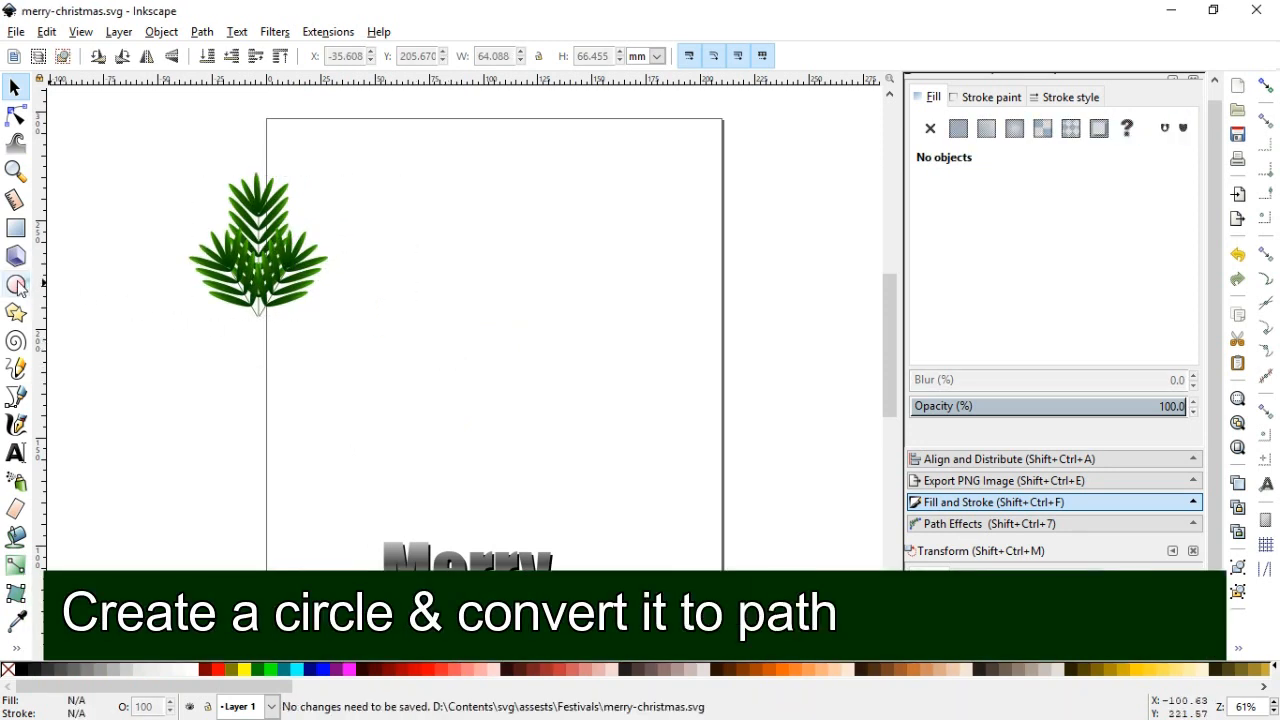
- Draw a circle about 115.8 mm in diameter on the upper page beside the leaf cluster and convert it to a path
{"action": "left_click", "coordinate": [17, 284]}
{"action": "left_click_drag", "start_coordinate": [443, 312], "coordinate": [569, 443]}
{"action": "left_click", "coordinate": [15, 88]}
{"action": "left_click_drag", "start_coordinate": [481, 296], "coordinate": [525, 302]}
{"action": "left_click", "coordinate": [203, 32]}
{"action": "left_click", "coordinate": [235, 50]}
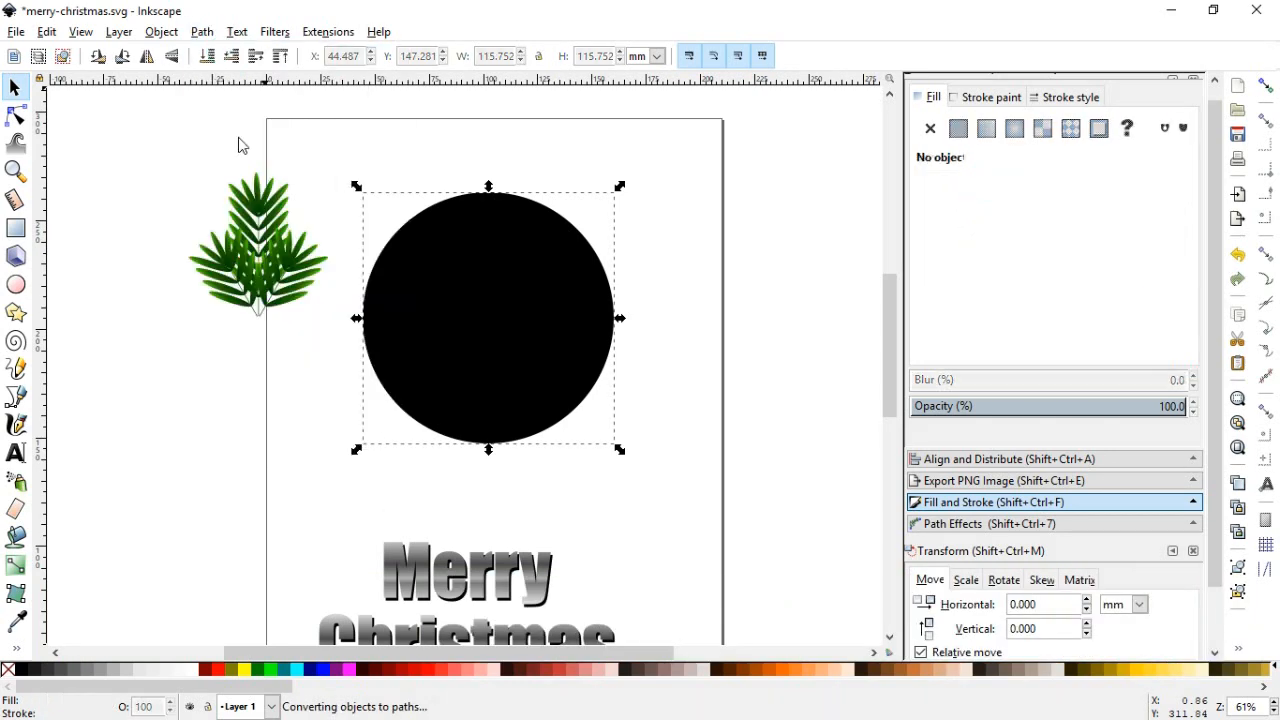
- Remove the circle's fill, give it a black 1 mm outline and save the document
{"action": "left_click", "coordinate": [9, 669]}
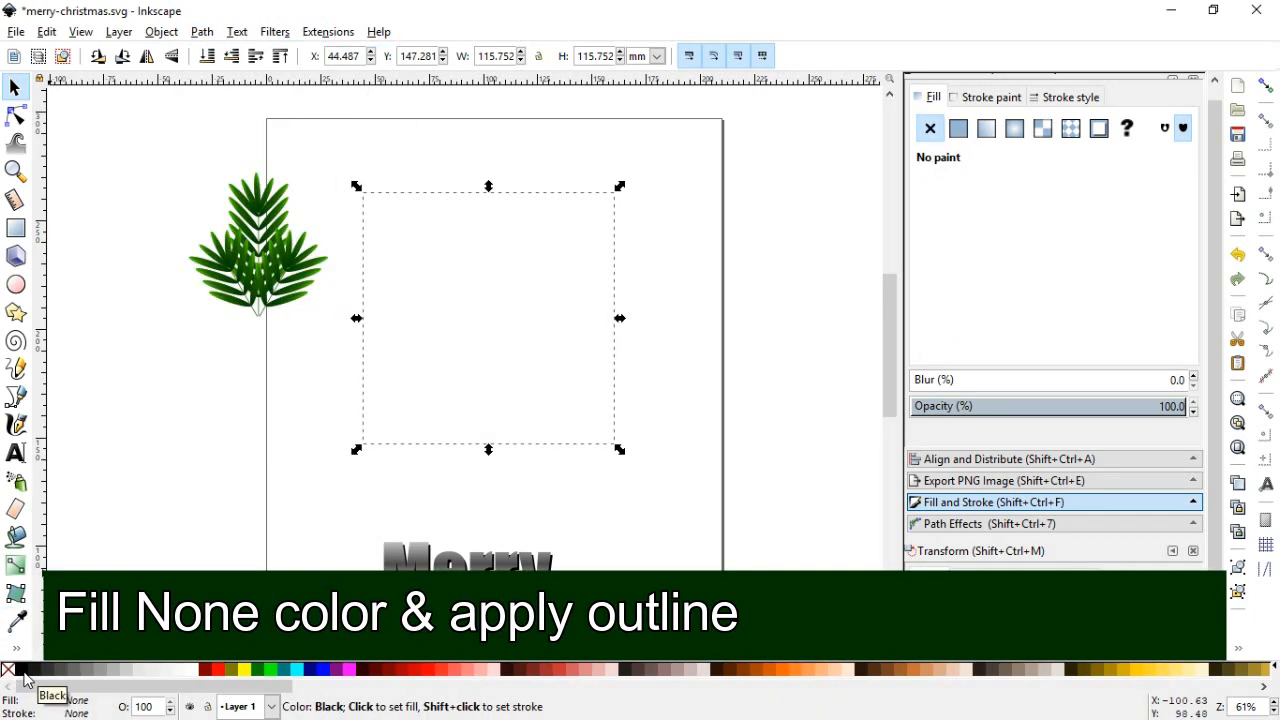
{"action": "left_click", "coordinate": [997, 97]}
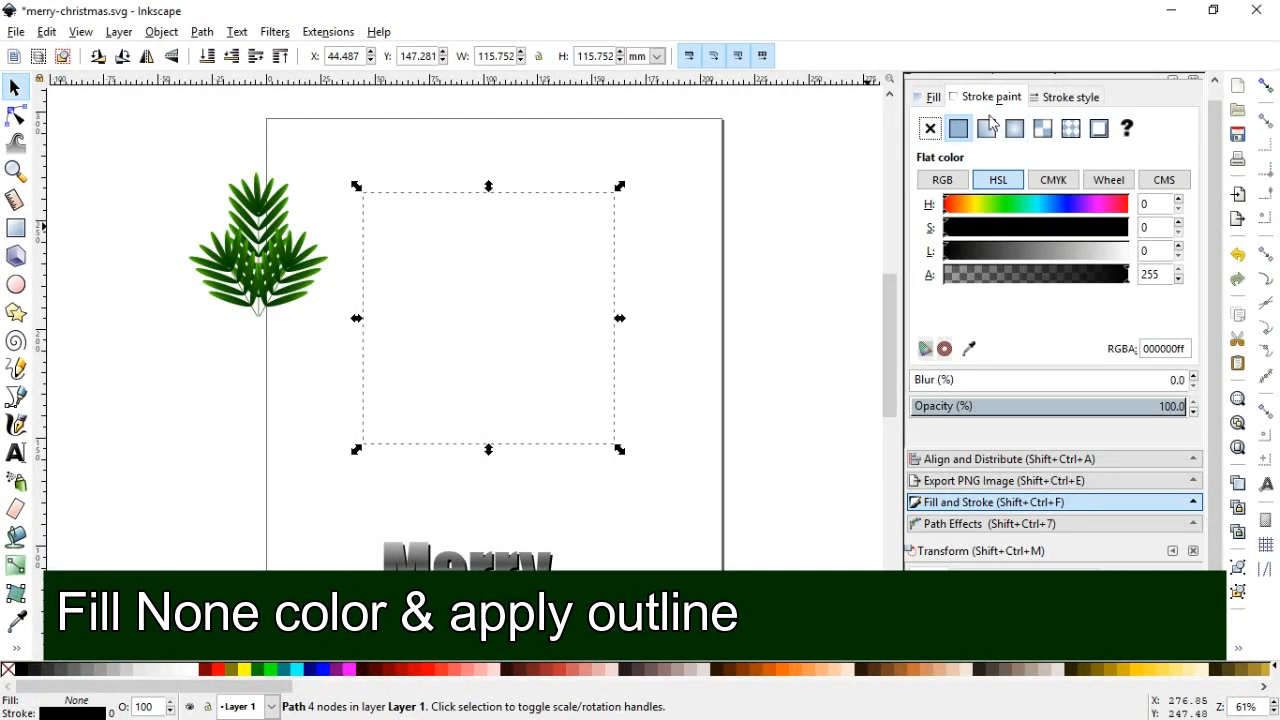
{"action": "left_click", "coordinate": [1046, 97]}
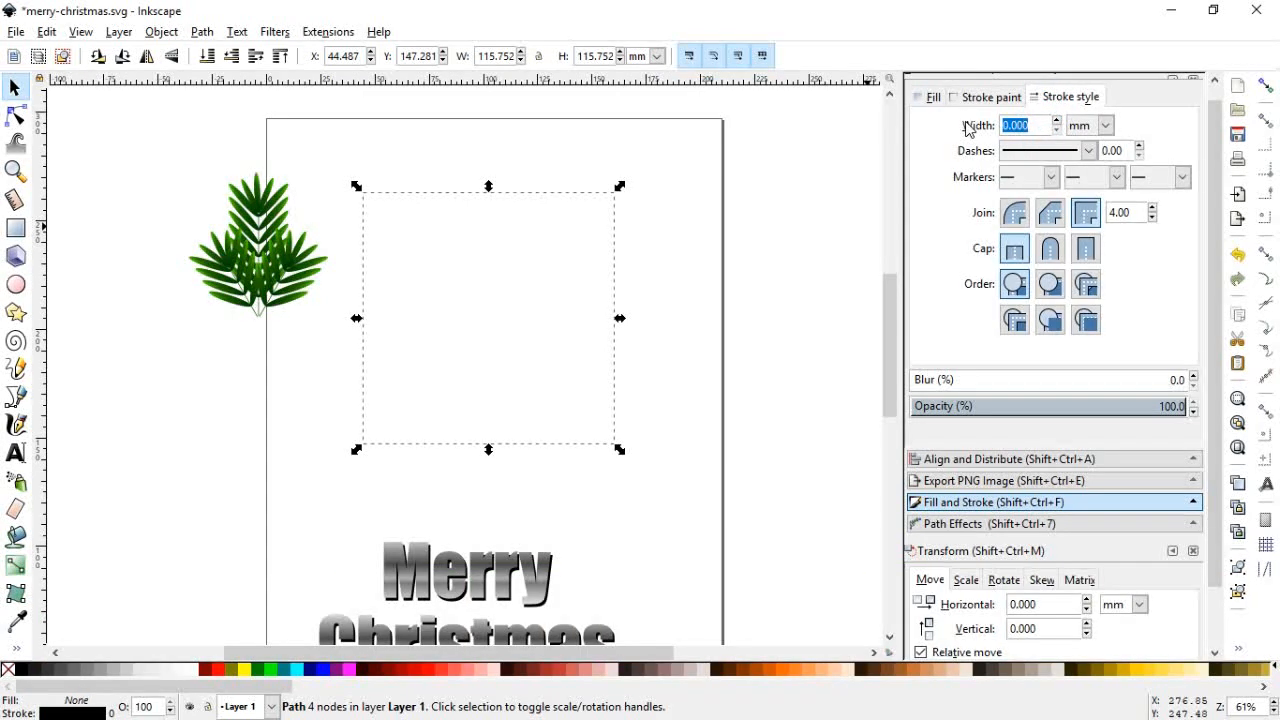
{"action": "type", "text": "1"}
{"action": "key", "text": "Return"}
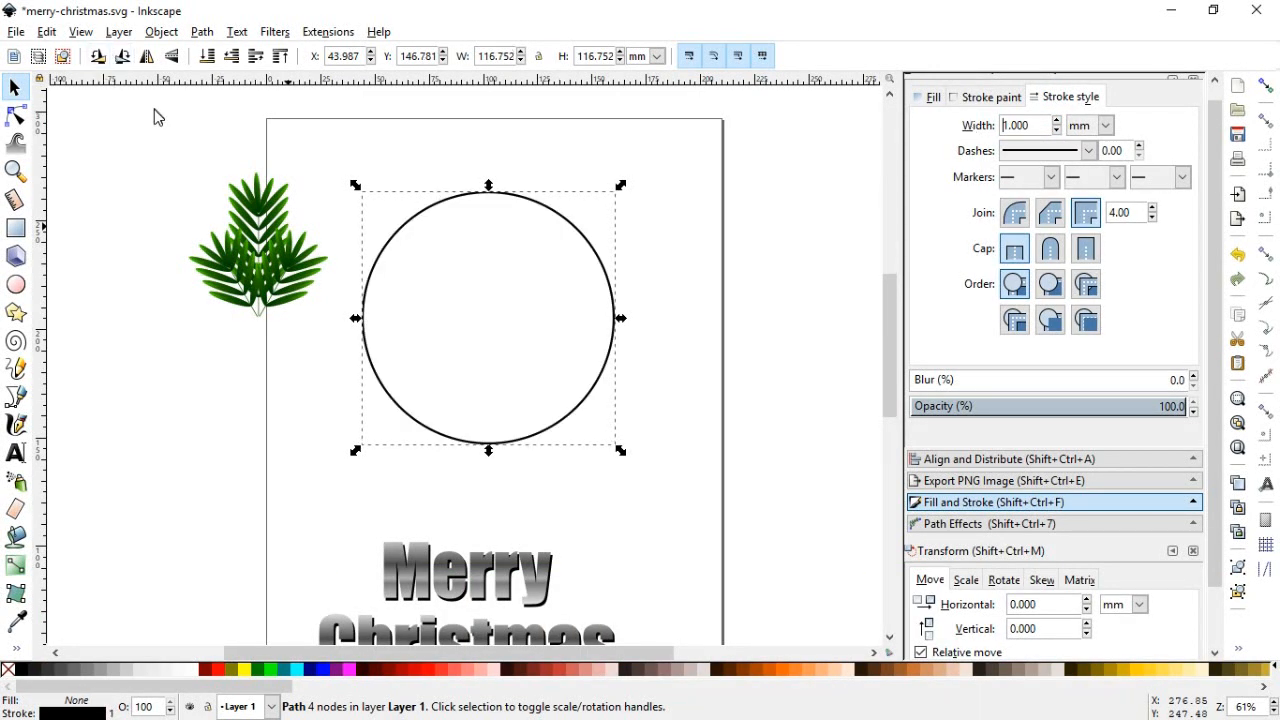
{"action": "left_click", "coordinate": [417, 171]}
{"action": "key", "text": "ctrl+s"}
- Scale the leaf cluster down to about 39.0 × 40.5 mm and place it on the circle's left edge, around X 24.4, Y 205.3 mm
{"action": "left_click_drag", "start_coordinate": [166, 149], "coordinate": [410, 303]}
{"action": "left_click", "coordinate": [450, 354]}
{"action": "left_click", "coordinate": [380, 260]}
{"action": "left_click_drag", "start_coordinate": [362, 237], "coordinate": [362, 260]}
- Place a vertical and a horizontal guide through the circle's centre and set the leaf cluster's rotation centre at their crossing
{"action": "left_click", "coordinate": [360, 302]}
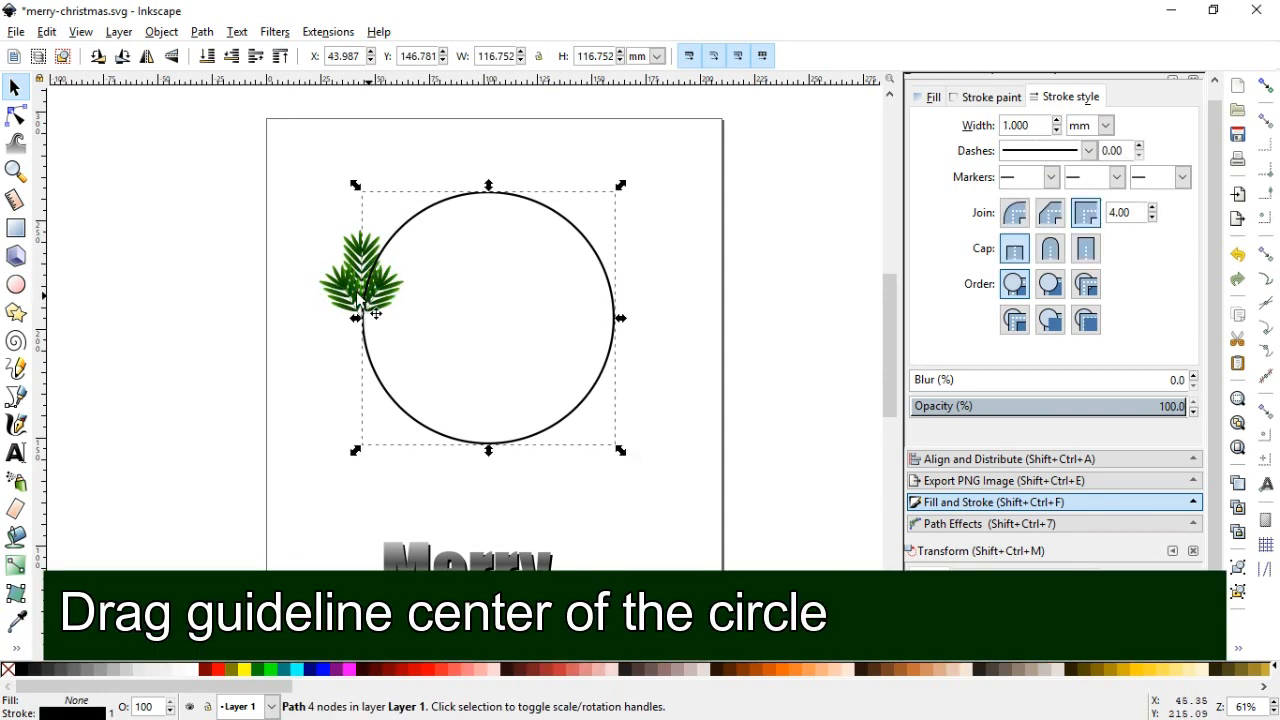
{"action": "left_click_drag", "start_coordinate": [40, 414], "coordinate": [490, 325]}
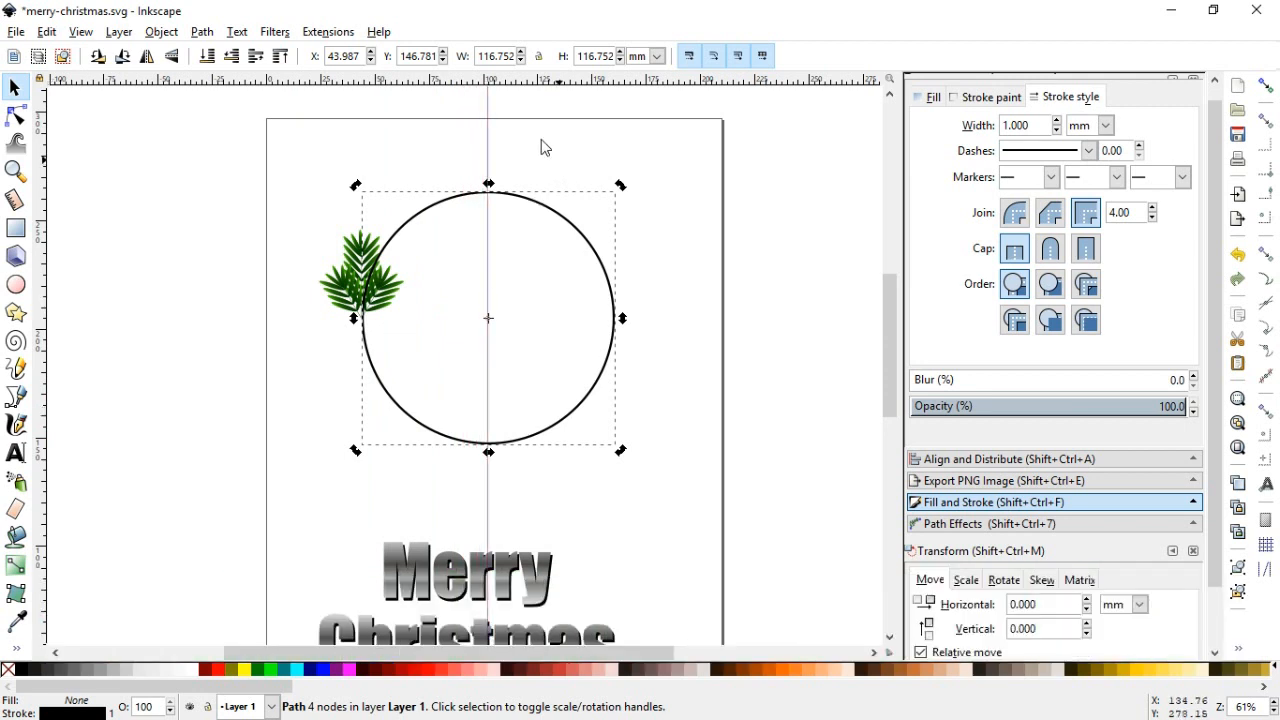
{"action": "left_click_drag", "start_coordinate": [537, 97], "coordinate": [491, 320]}
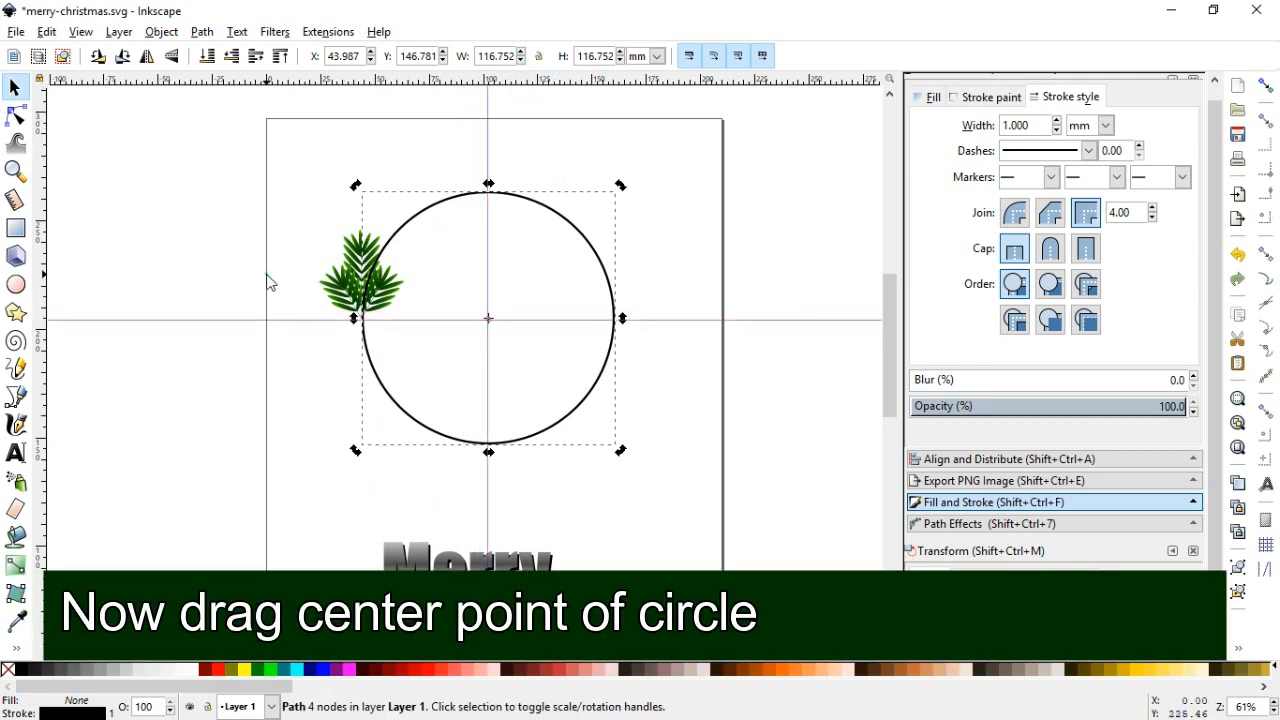
{"action": "left_click", "coordinate": [364, 288]}
{"action": "left_click_drag", "start_coordinate": [363, 283], "coordinate": [488, 320]}
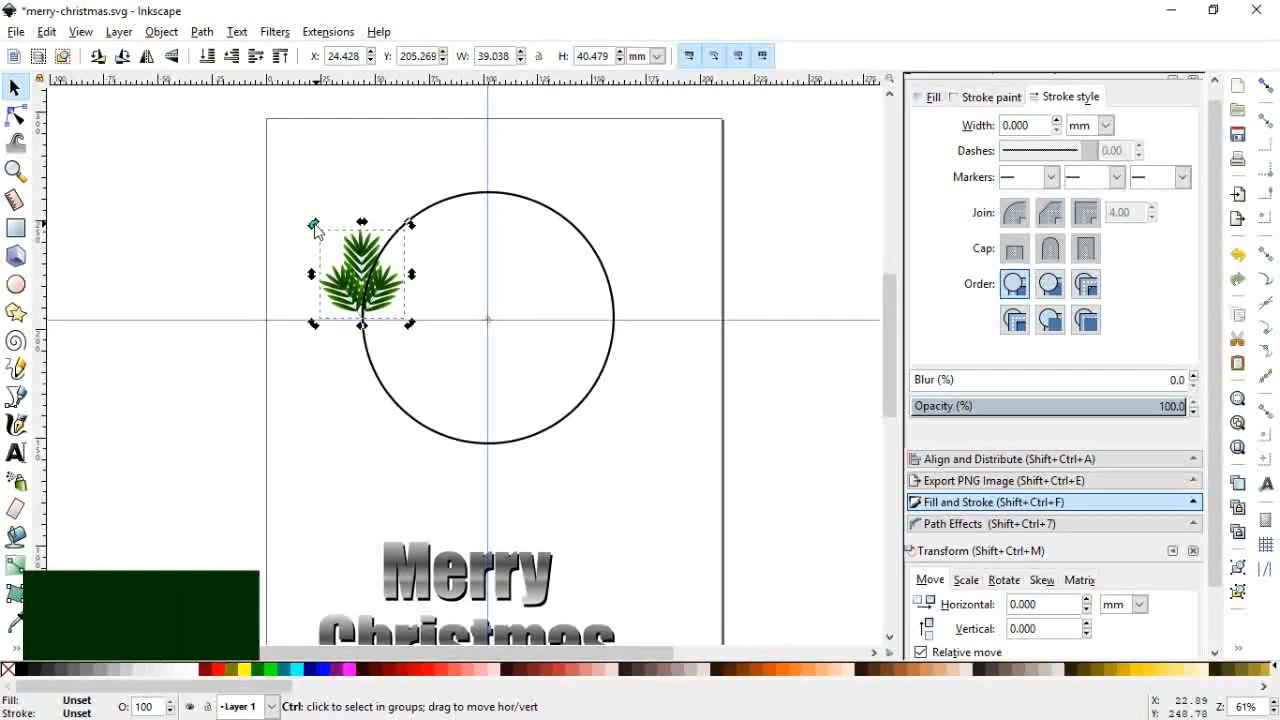
- Duplicate the leaf cluster repeatedly and rotate each copy around the circle's centre to cover the upper arc evenly with overlapping leaves
{"action": "left_click_drag", "start_coordinate": [314, 224], "coordinate": [382, 195]}
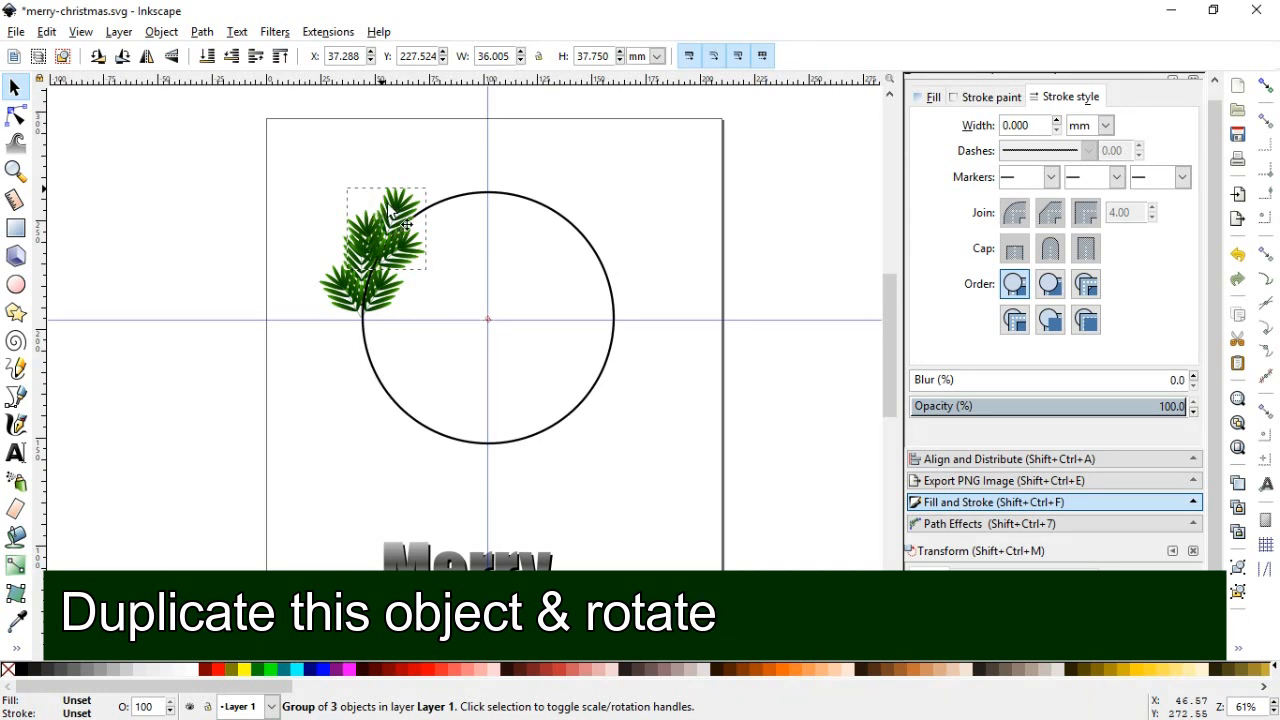
{"action": "key", "text": "ctrl+d"}
{"action": "left_click_drag", "start_coordinate": [341, 188], "coordinate": [588, 205]}
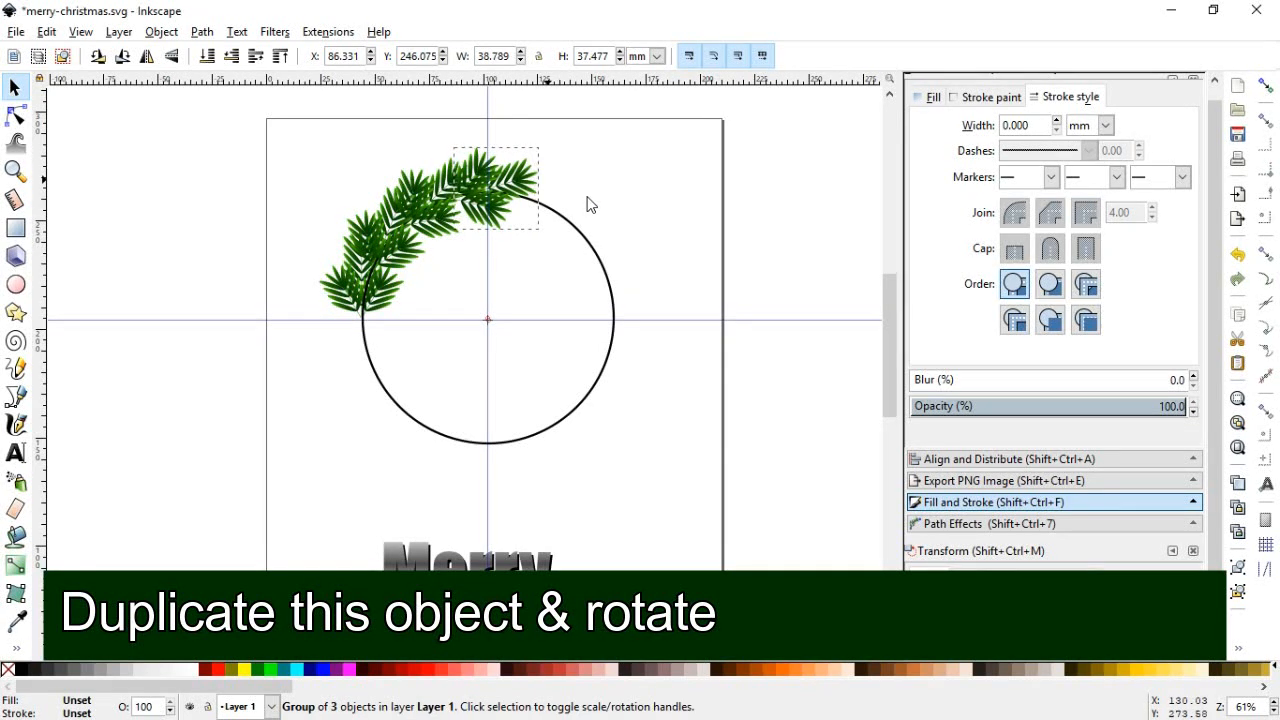
{"action": "left_click_drag", "start_coordinate": [545, 144], "coordinate": [604, 204]}
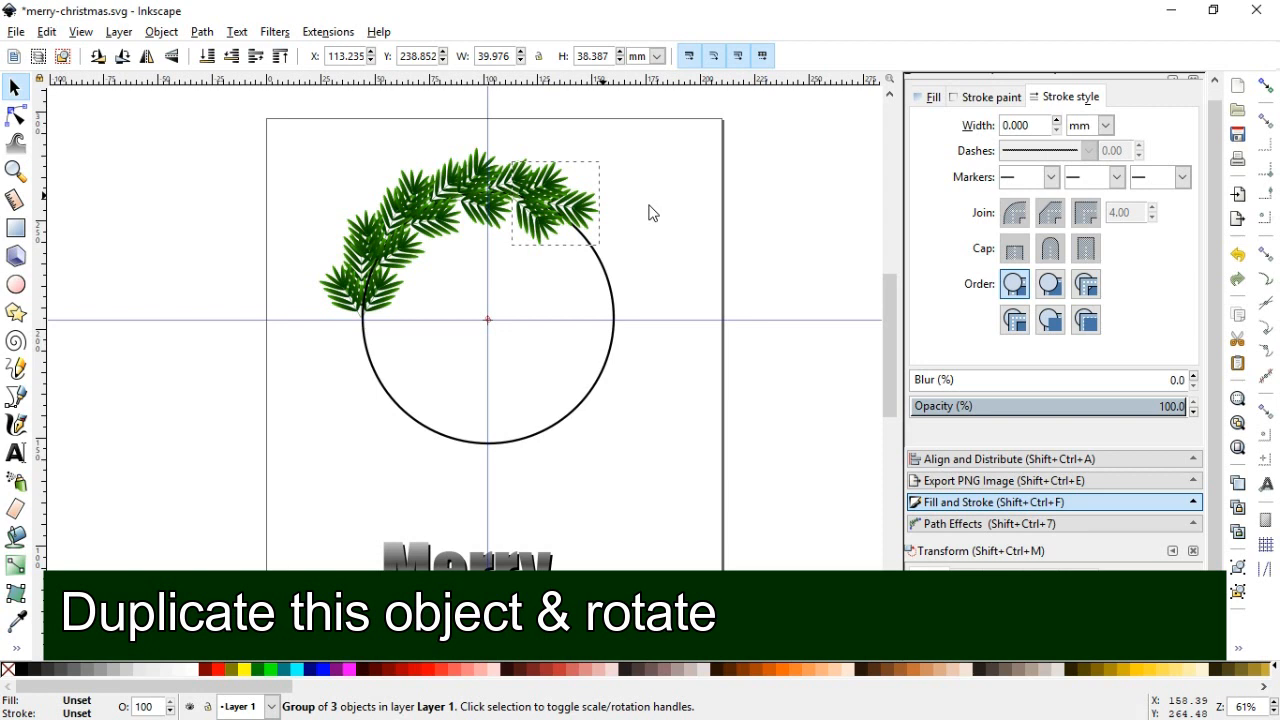
{"action": "key", "text": "ctrl+d"}
{"action": "left_click_drag", "start_coordinate": [600, 163], "coordinate": [638, 260]}
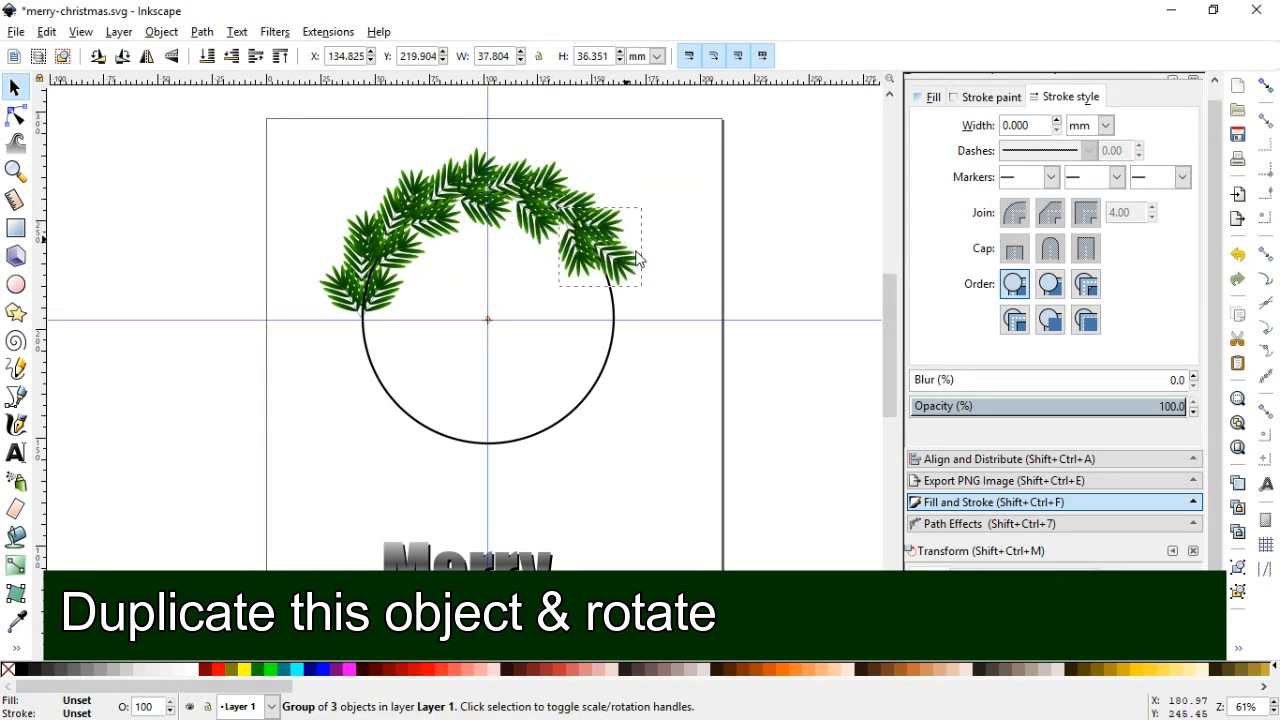
- Continue duplicating and rotating the leaf cluster down the circle's right side to its lower-right part
{"action": "key", "text": "ctrl+d"}
{"action": "left_click_drag", "start_coordinate": [646, 208], "coordinate": [649, 374]}
{"action": "key", "text": "ctrl+d"}
{"action": "key", "text": "ctrl+d"}
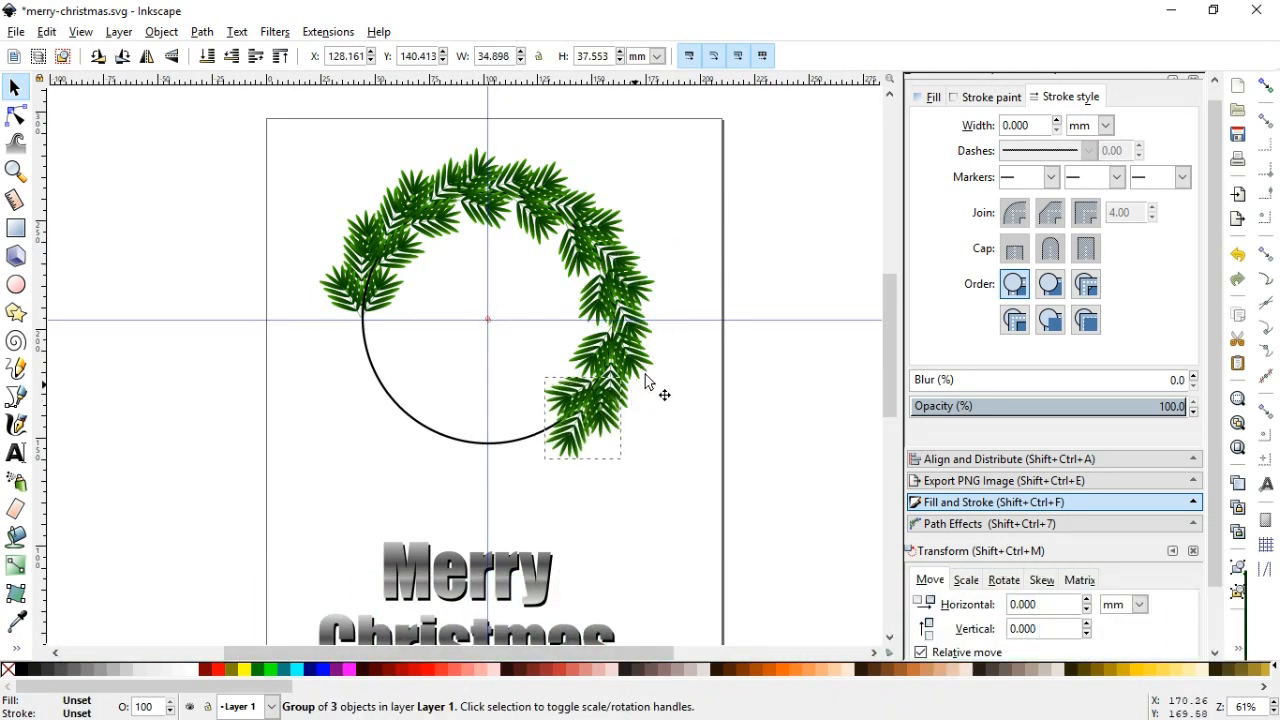
- Duplicate and rotate further leaf clusters along the circle's bottom and lower-left arc to close the wreath
{"action": "key", "text": "ctrl+d"}
{"action": "left_click_drag", "start_coordinate": [632, 463], "coordinate": [452, 493]}
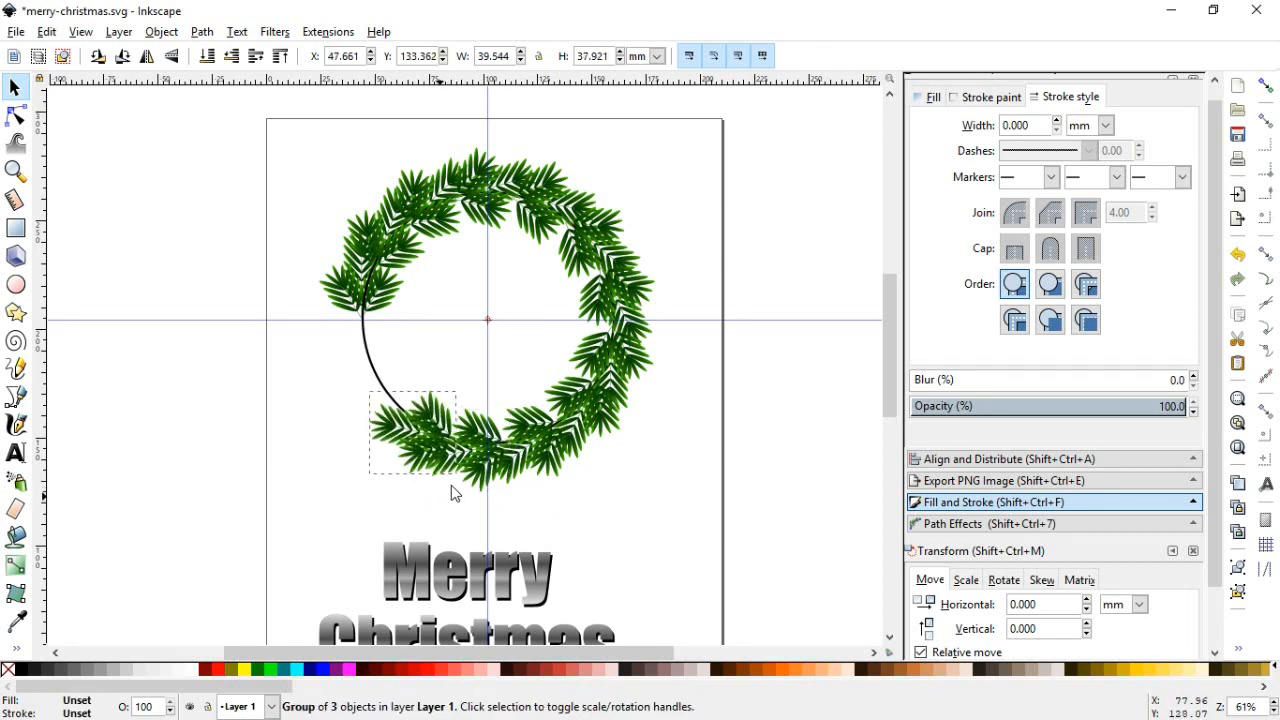
{"action": "left_click_drag", "start_coordinate": [360, 483], "coordinate": [333, 425]}
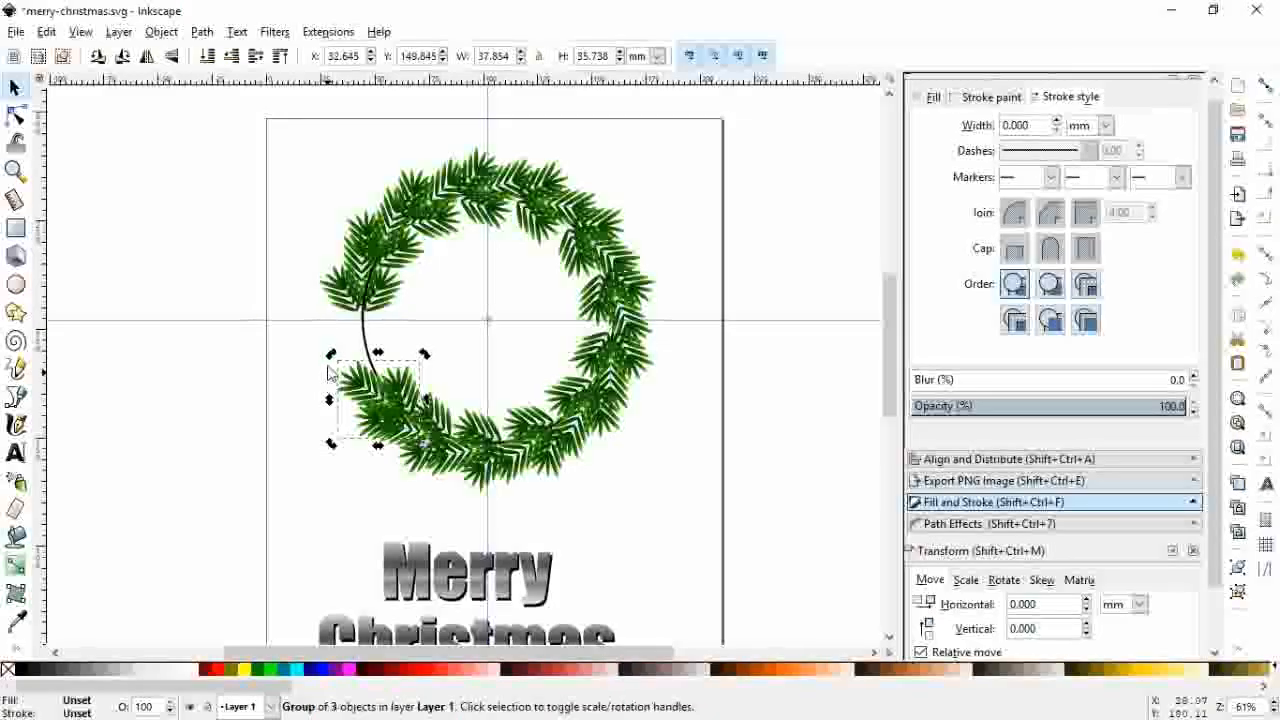
{"action": "left_click_drag", "start_coordinate": [337, 359], "coordinate": [352, 298]}
{"action": "left_click", "coordinate": [477, 340]}
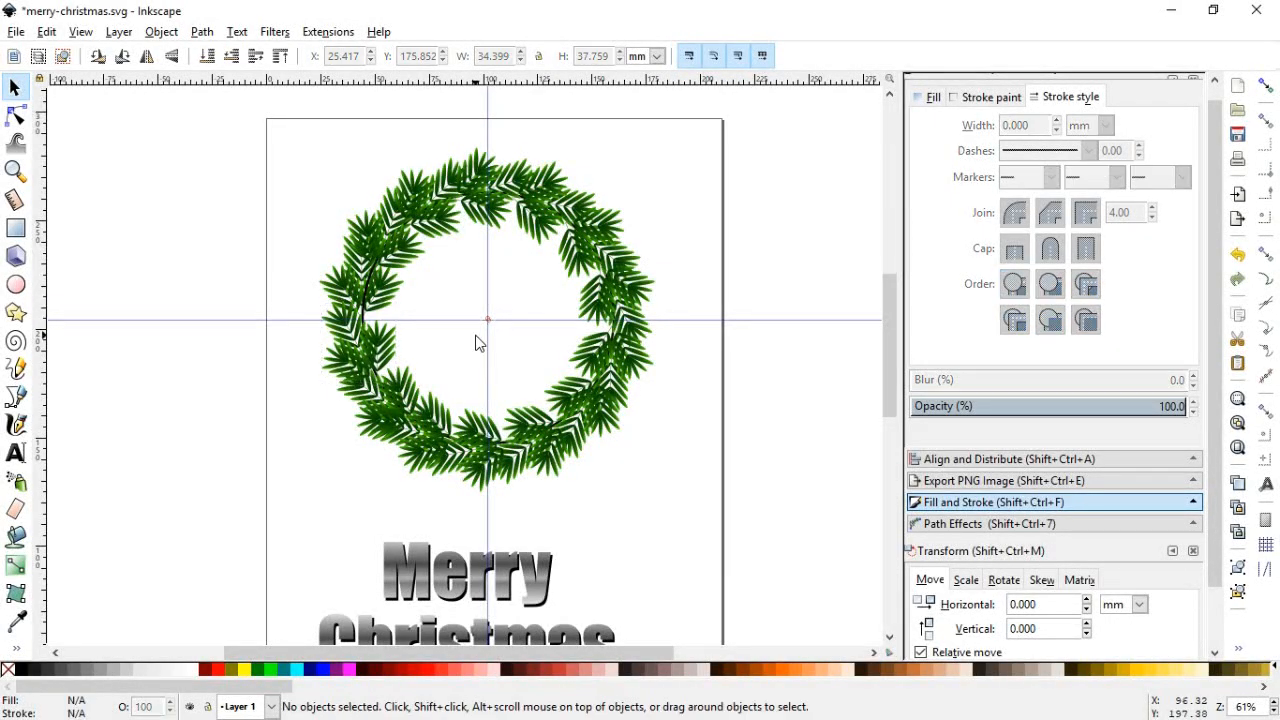
- Select the outlined circle beneath the leaf clusters and delete it
{"action": "key", "text": "z"}
{"action": "left_click_drag", "start_coordinate": [307, 123], "coordinate": [685, 519]}
{"action": "key", "text": "s"}
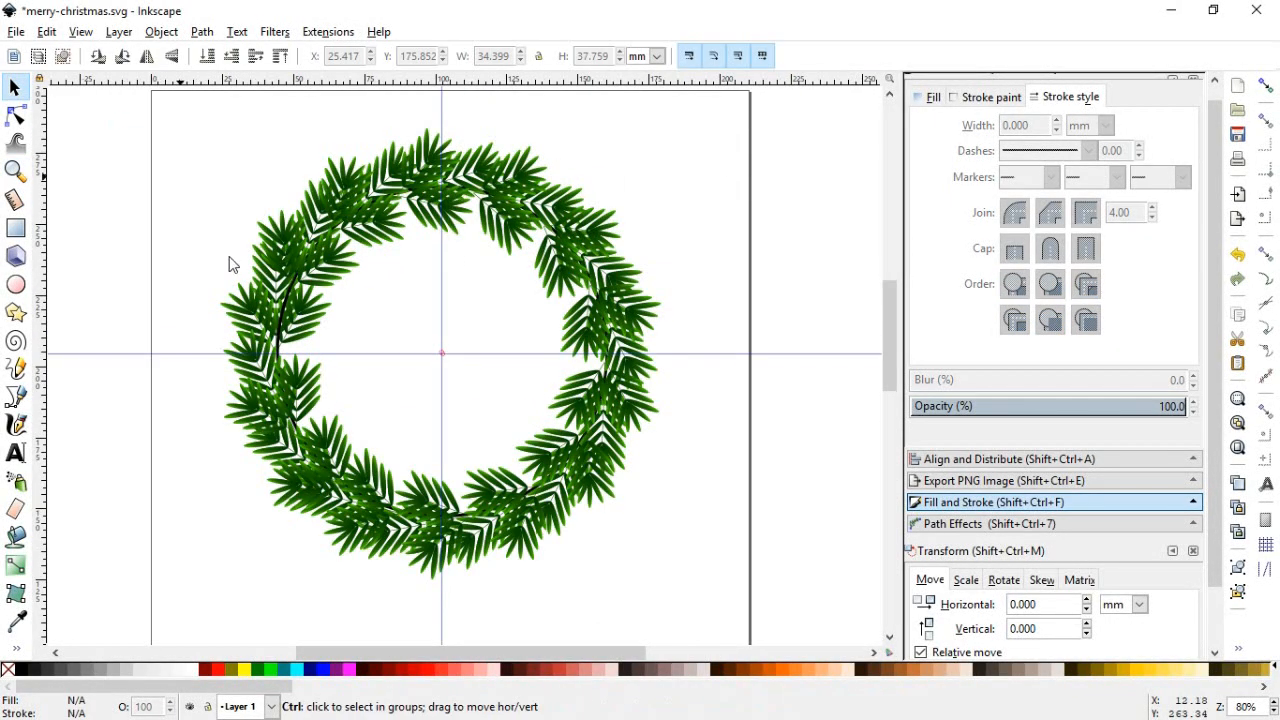
{"action": "left_click", "coordinate": [287, 306]}
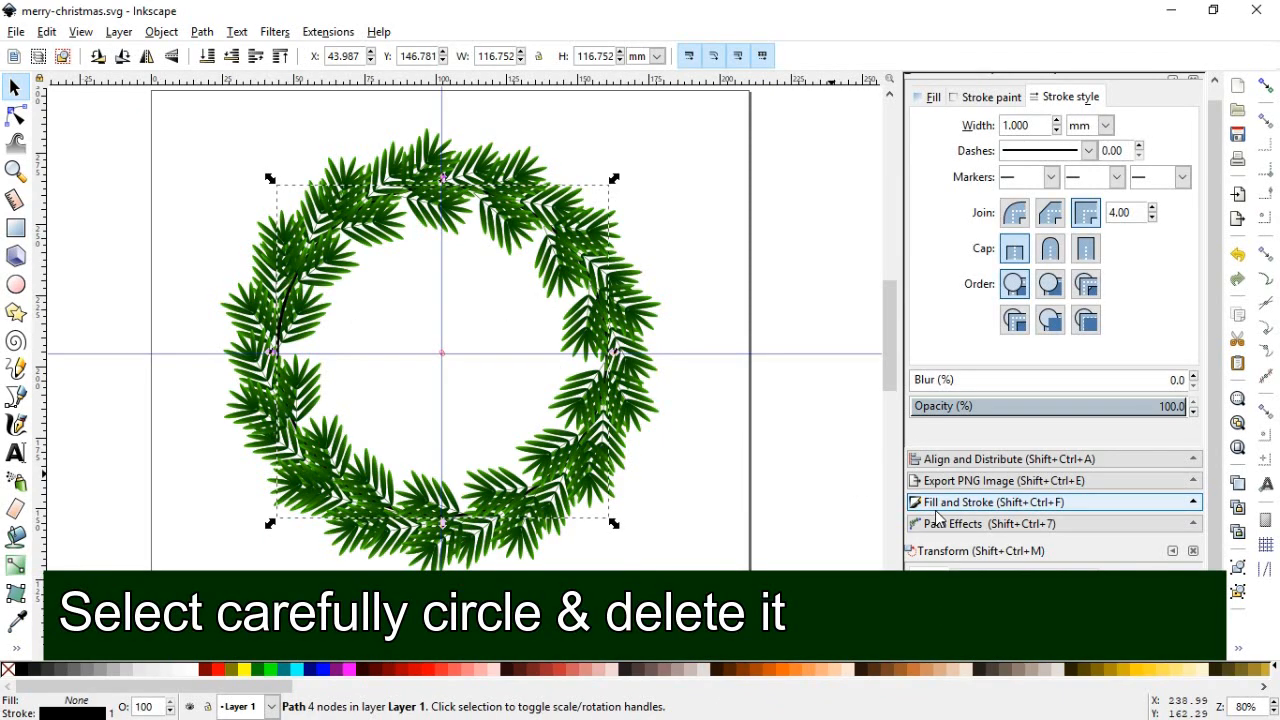
{"action": "key", "text": "Delete"}
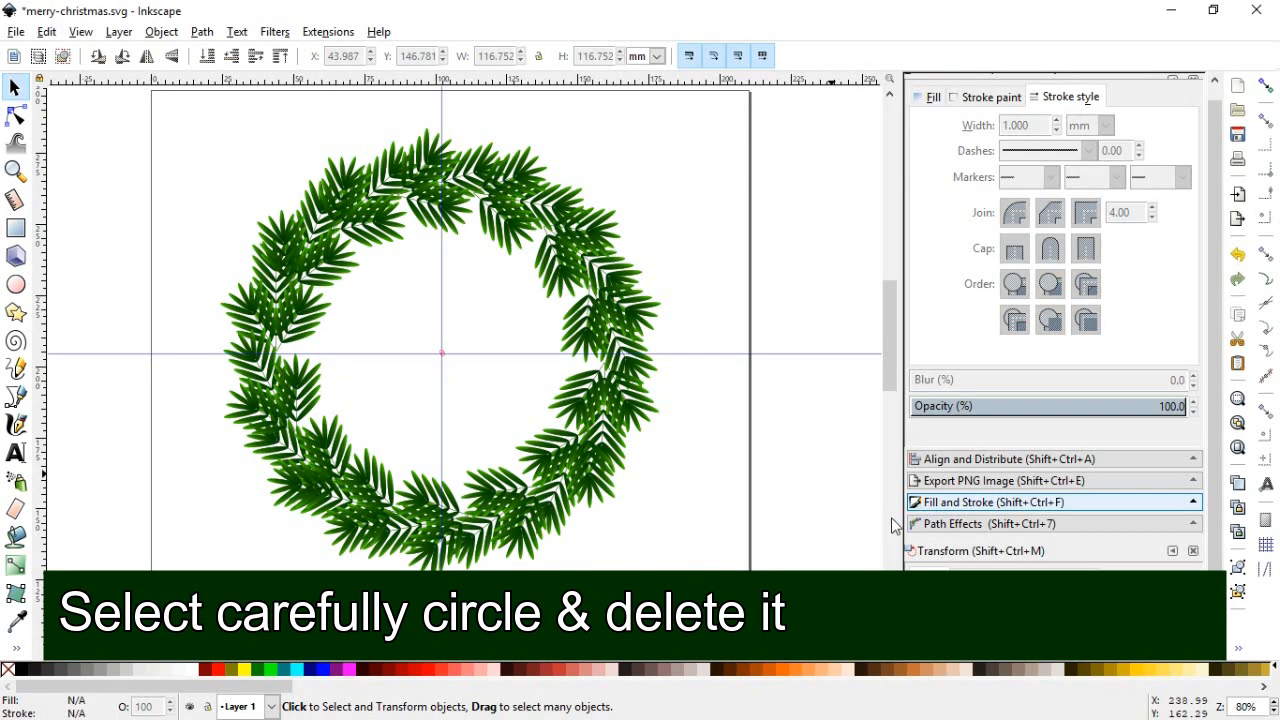
- Remove the vertical and horizontal guides from the page and save the document
{"action": "left_click_drag", "start_coordinate": [706, 354], "coordinate": [6, 143]}
{"action": "key", "text": "minus"}
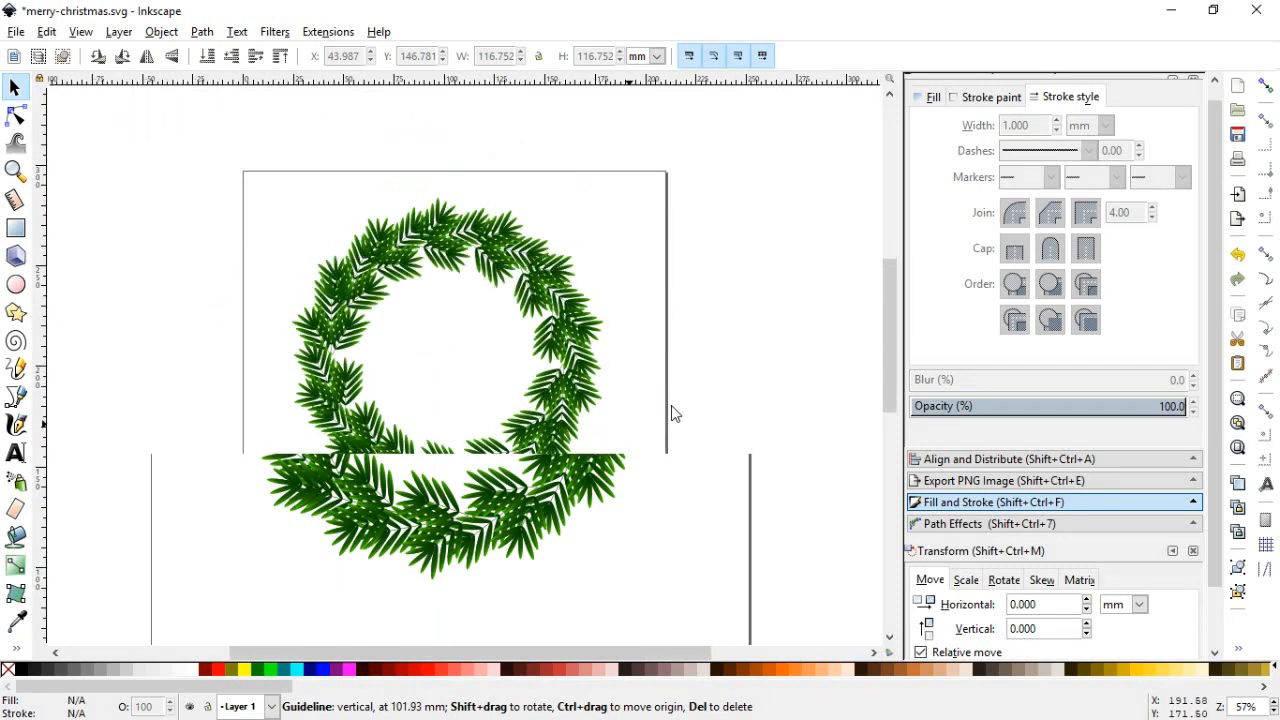
{"action": "key", "text": "ctrl+s"}
- Duplicate all leaf clusters of the wreath, rotate the copies about 5.2° clockwise to thicken it, and save the document
{"action": "key", "text": "ctrl+a"}
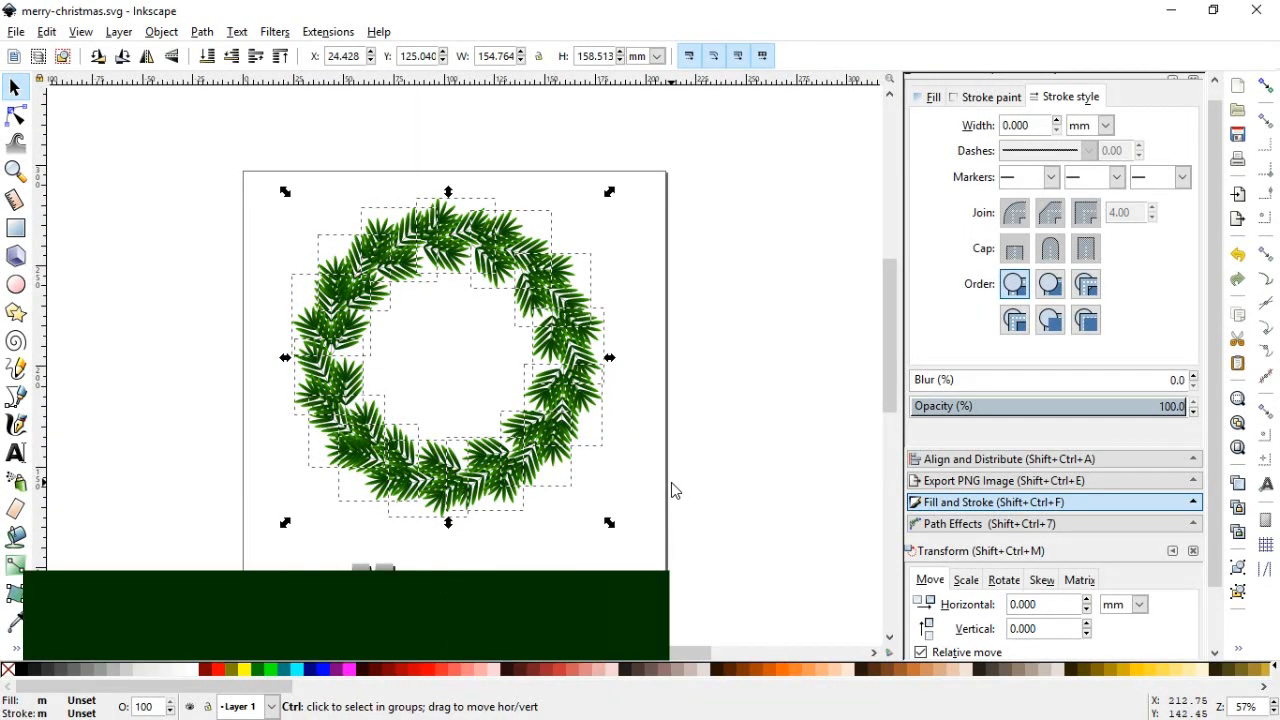
{"action": "key", "text": "ctrl+d"}
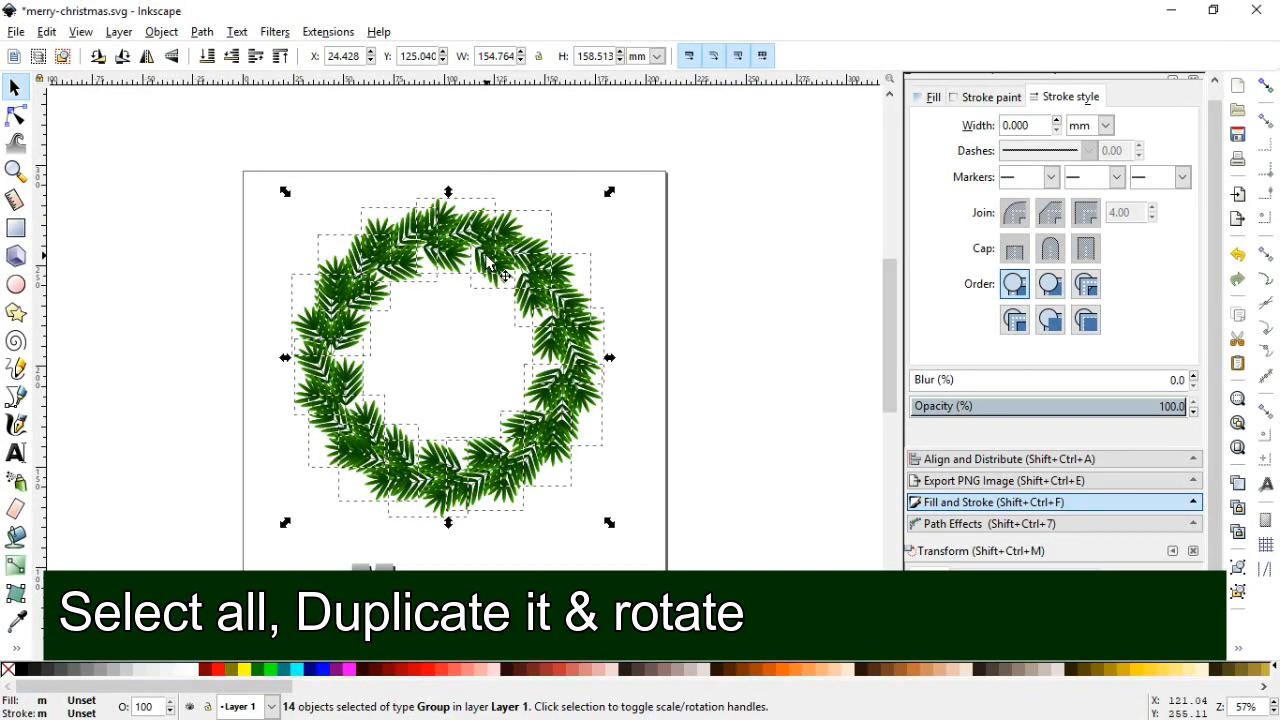
{"action": "left_click", "coordinate": [548, 268]}
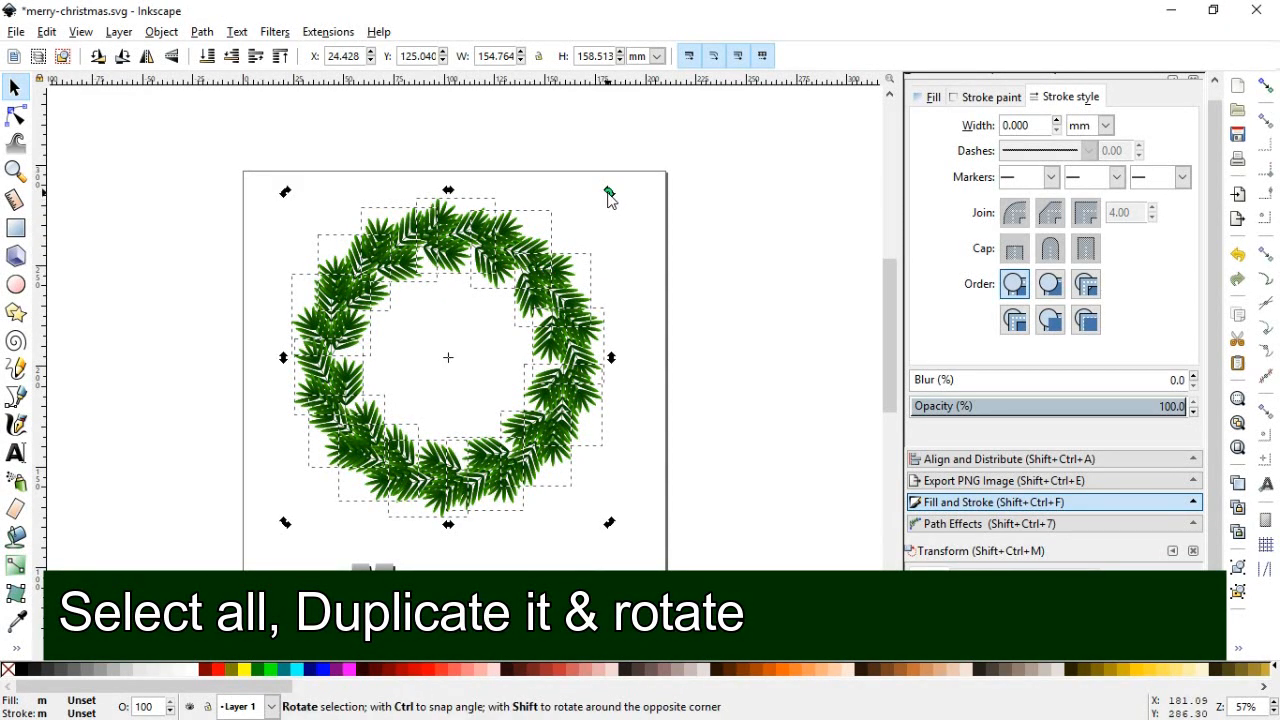
{"action": "left_click_drag", "start_coordinate": [608, 193], "coordinate": [736, 296]}
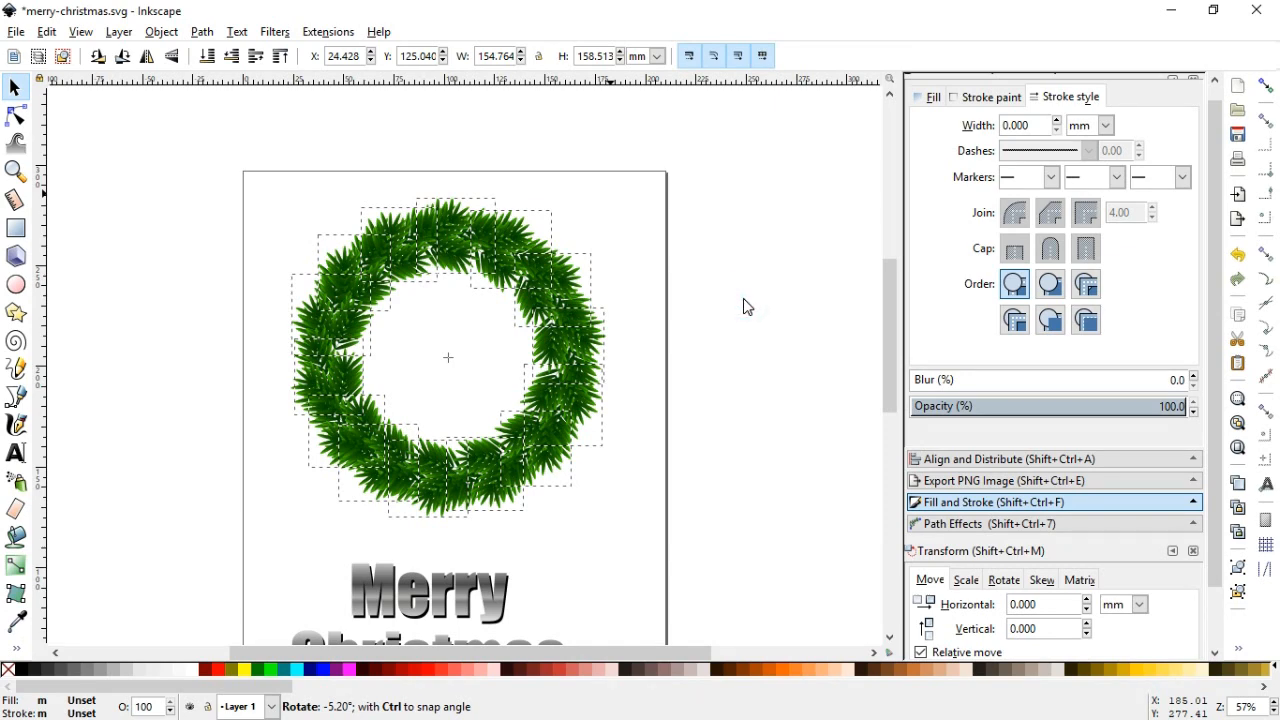
{"action": "key", "text": "ctrl+s"}
{"action": "left_click", "coordinate": [744, 306]}
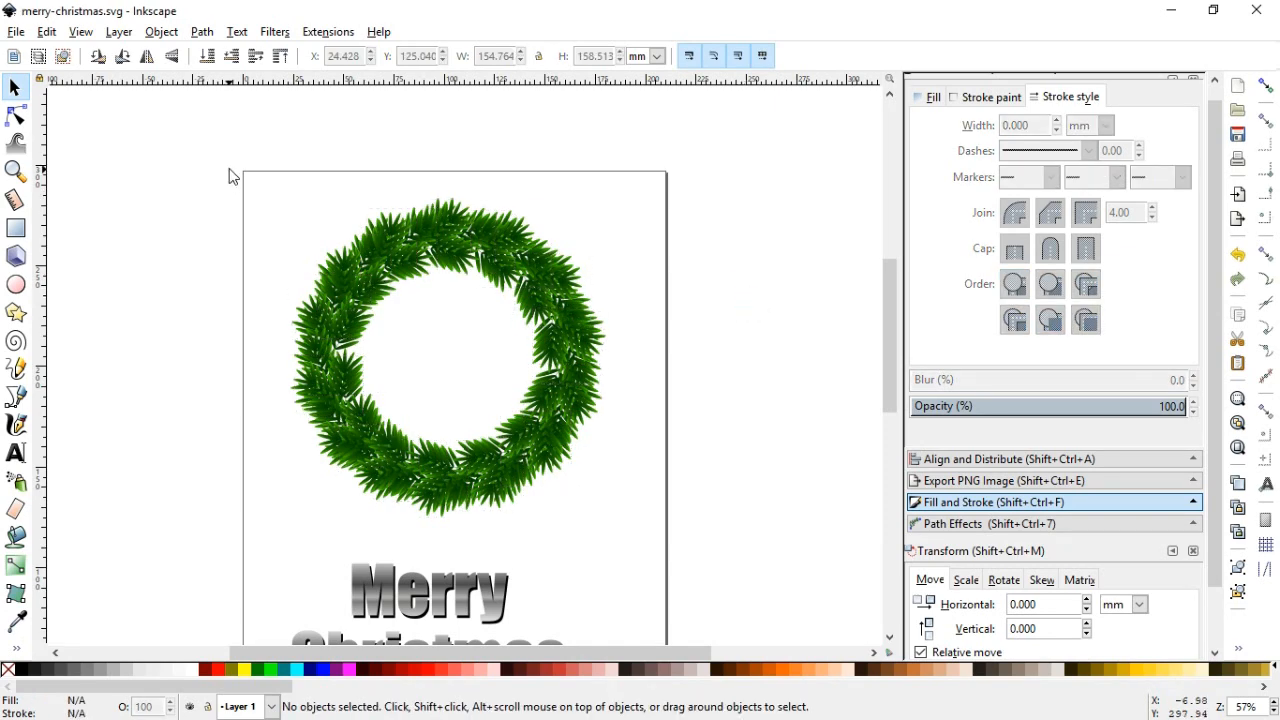
- Group all the leaf clusters of the wreath into one object and save the document
{"action": "left_click_drag", "start_coordinate": [240, 166], "coordinate": [631, 524]}
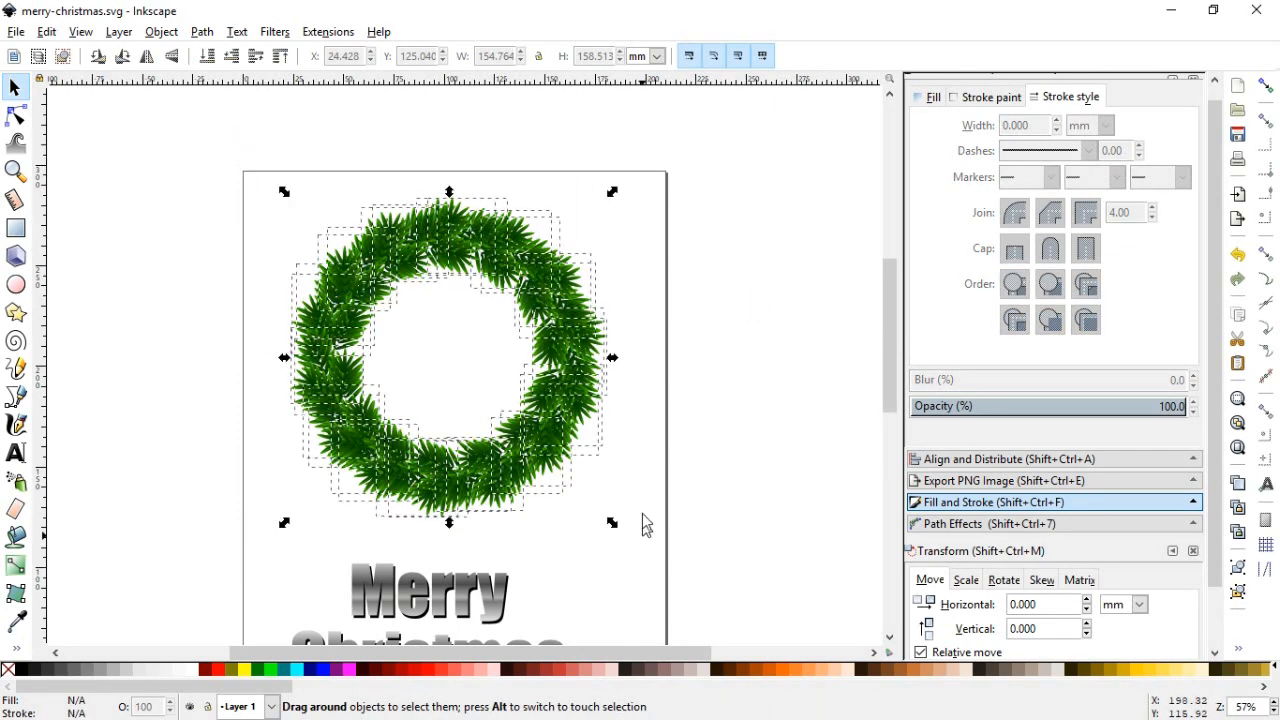
{"action": "key", "text": "ctrl"}
{"action": "key", "text": "ctrl+g"}
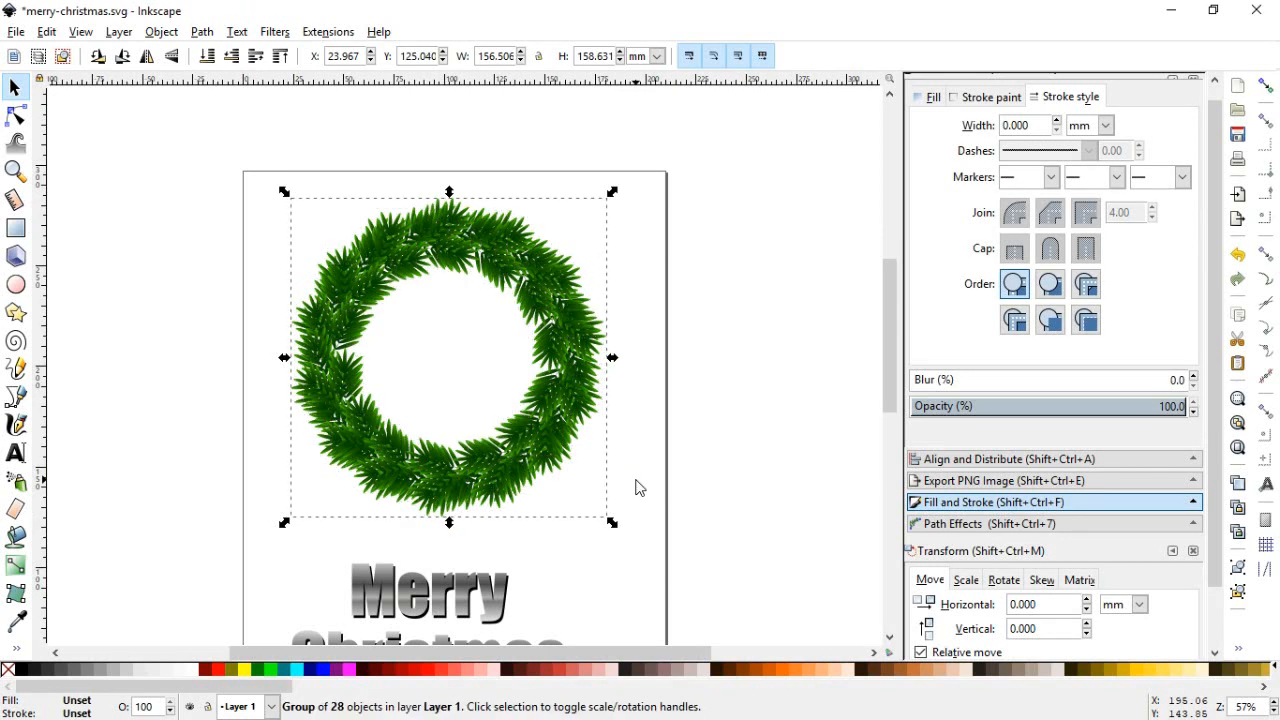
{"action": "key", "text": "ctrl+s"}
- Draw an outlined rectangle about 351.5 × 199.3 mm around the wreath, extending past both sides of the page
{"action": "left_click", "coordinate": [15, 227]}
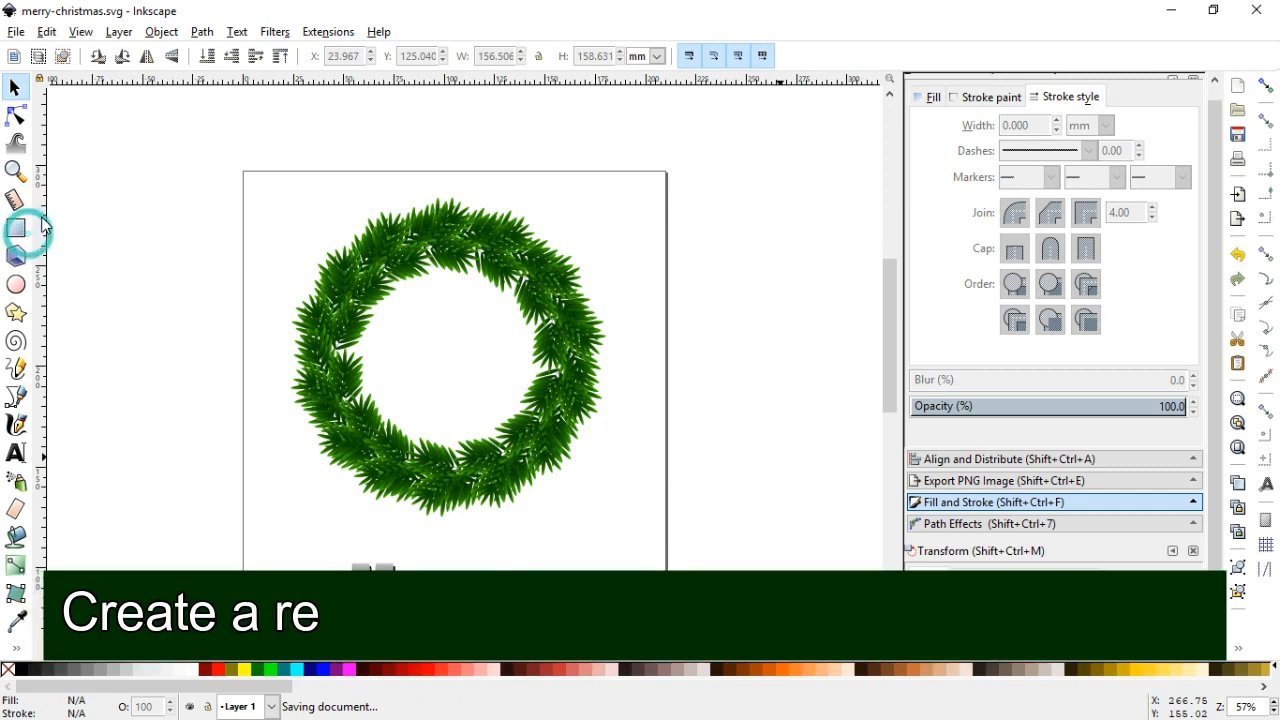
{"action": "mouse_move", "coordinate": [92, 156]}
{"action": "left_mouse_down"}
{"action": "mouse_move", "coordinate": [306, 306]}
{"action": "mouse_move", "coordinate": [797, 554]}
{"action": "left_mouse_up"}
{"action": "left_click", "coordinate": [15, 87]}
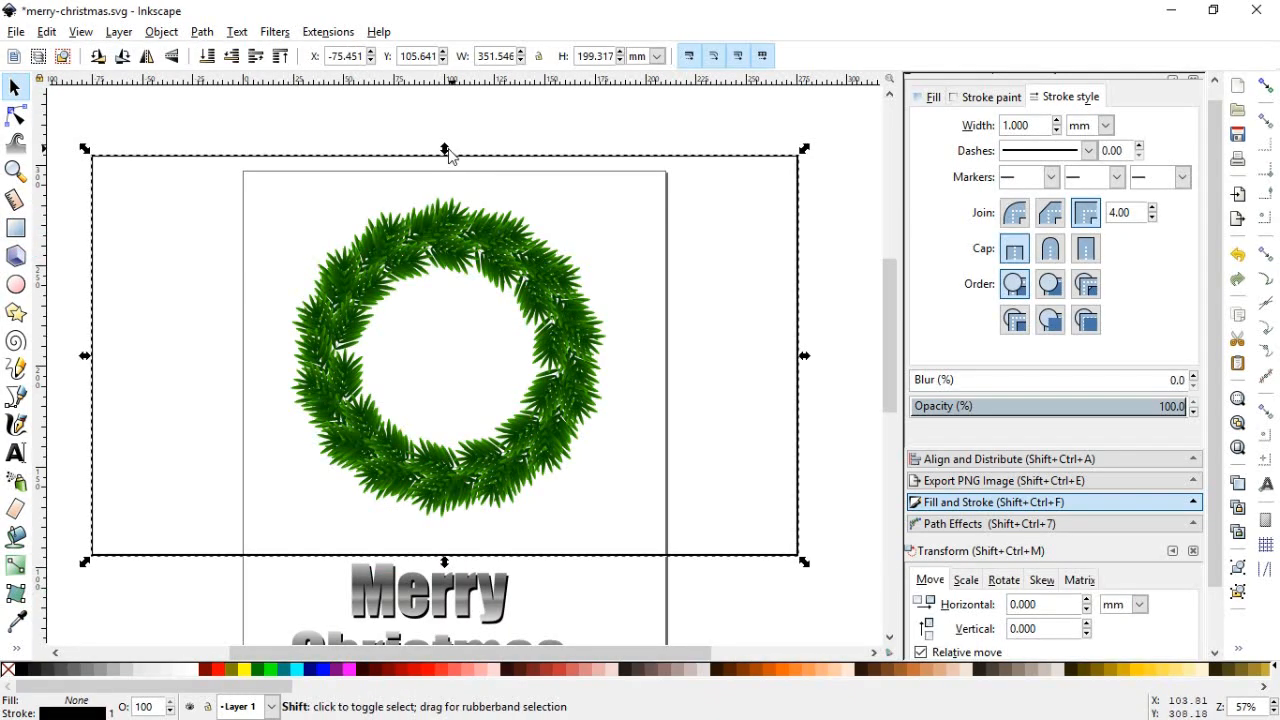
- Stretch the rectangle around its centre to about 219.8 mm high and fill it with pale turquoise #afe9dd
{"action": "left_click_drag", "start_coordinate": [446, 149], "coordinate": [446, 128]}
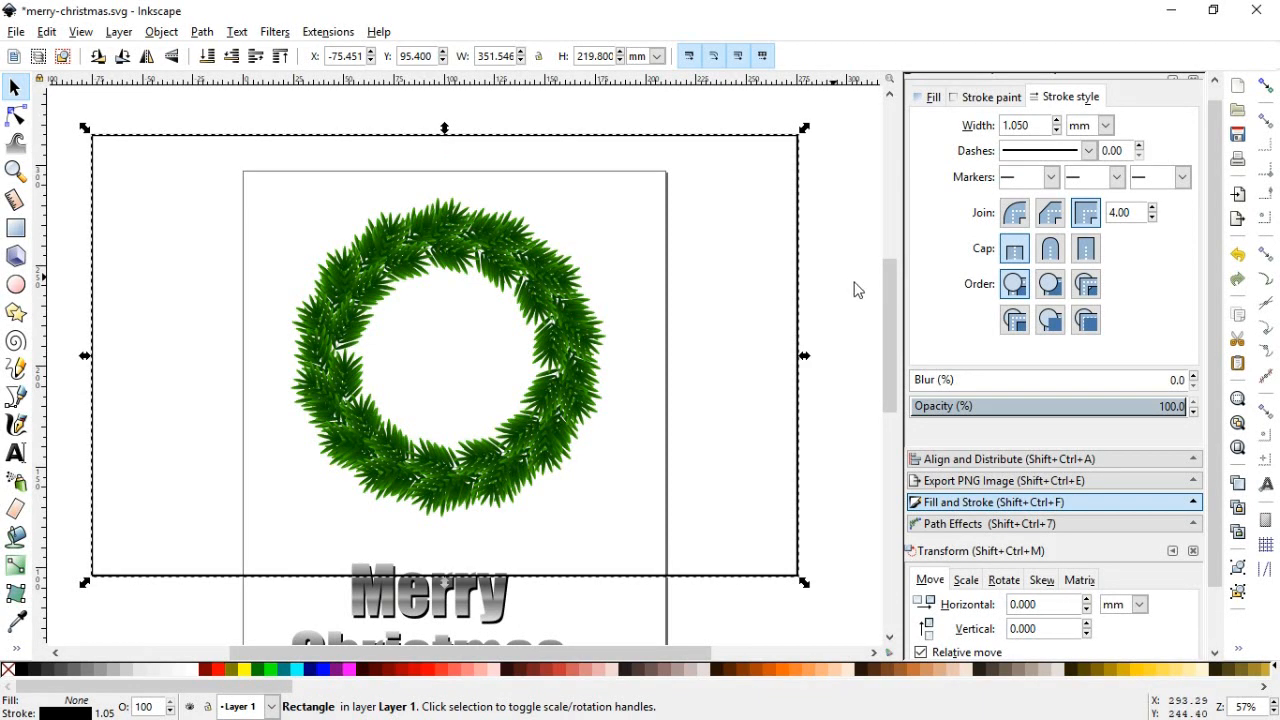
{"action": "scroll", "coordinate": [890, 295], "scroll_direction": "down", "scroll_amount": 1}
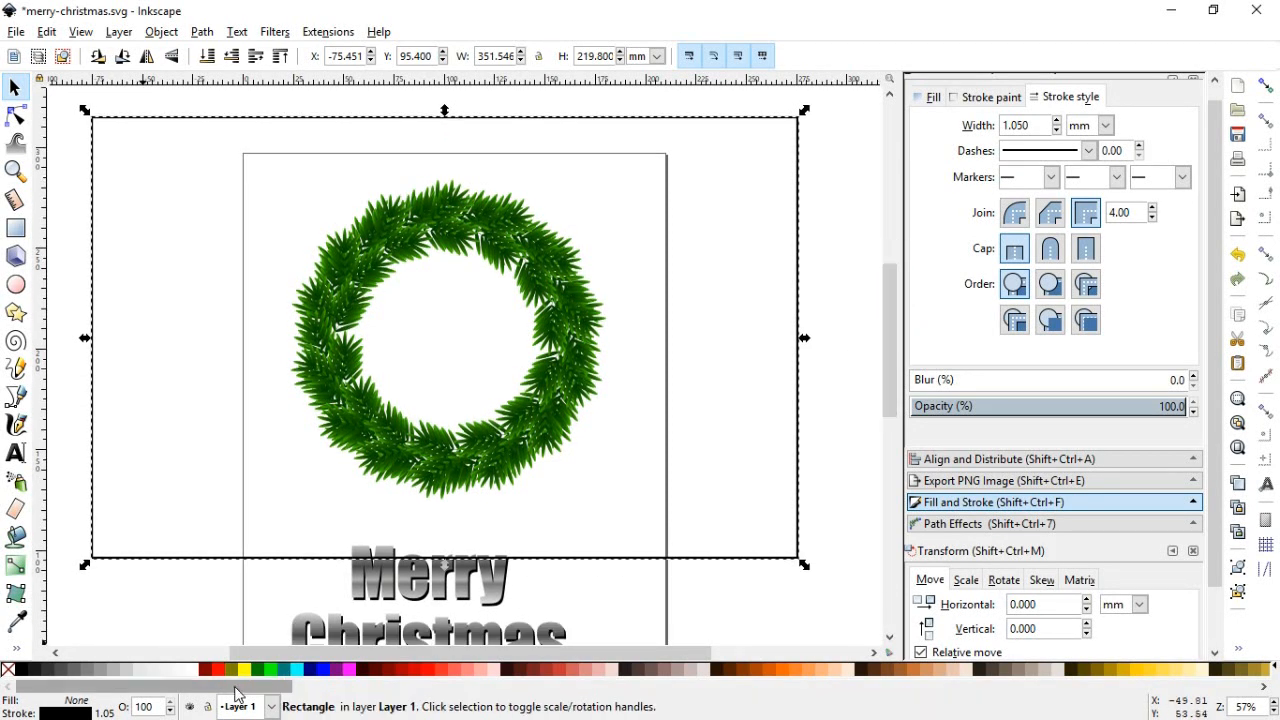
{"action": "left_click_drag", "start_coordinate": [236, 687], "coordinate": [752, 705]}
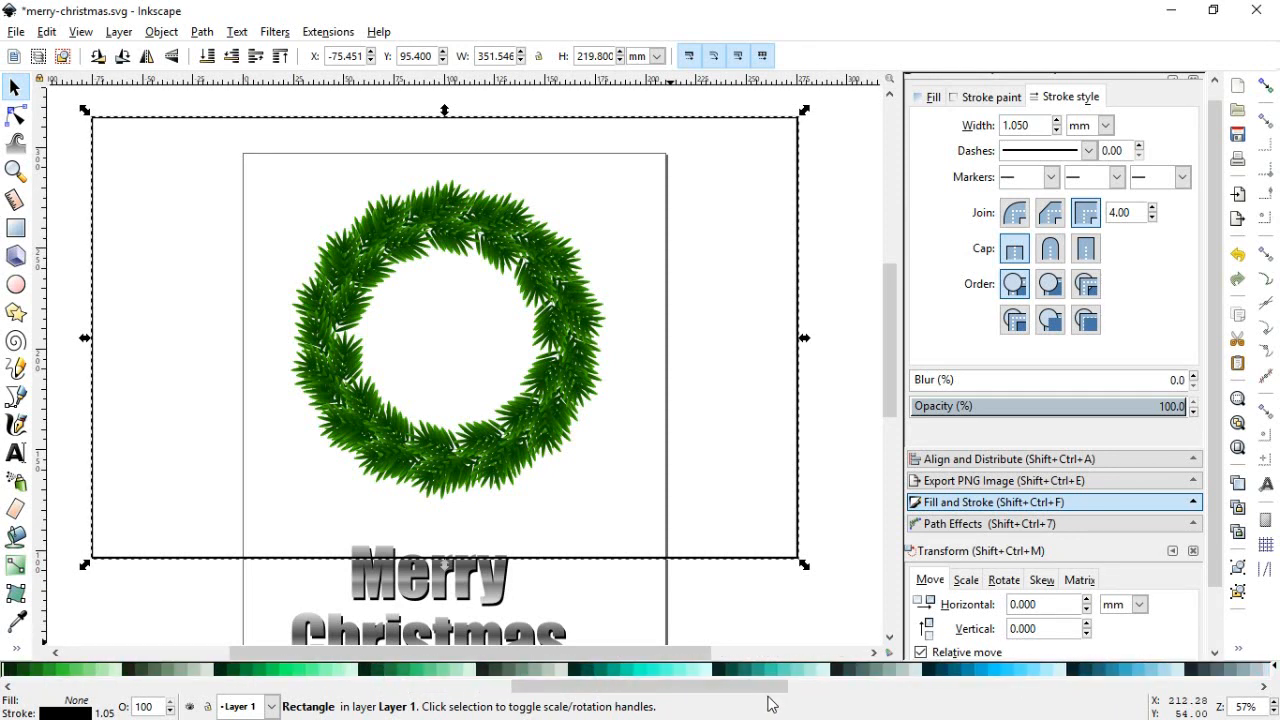
{"action": "left_click", "coordinate": [813, 671]}
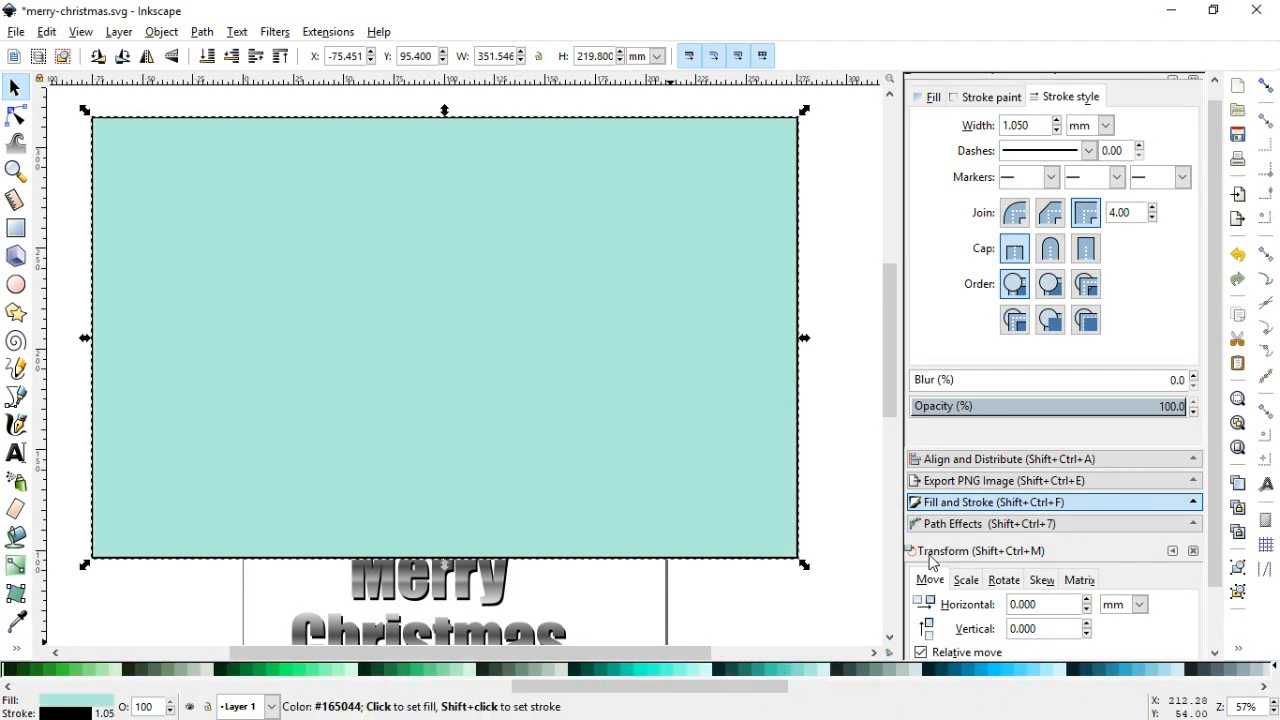
- Remove the rectangle's outline and change its fill to a radial gradient with editable handles
{"action": "left_click", "coordinate": [985, 97]}
{"action": "left_click", "coordinate": [929, 128]}
{"action": "left_click", "coordinate": [932, 97]}
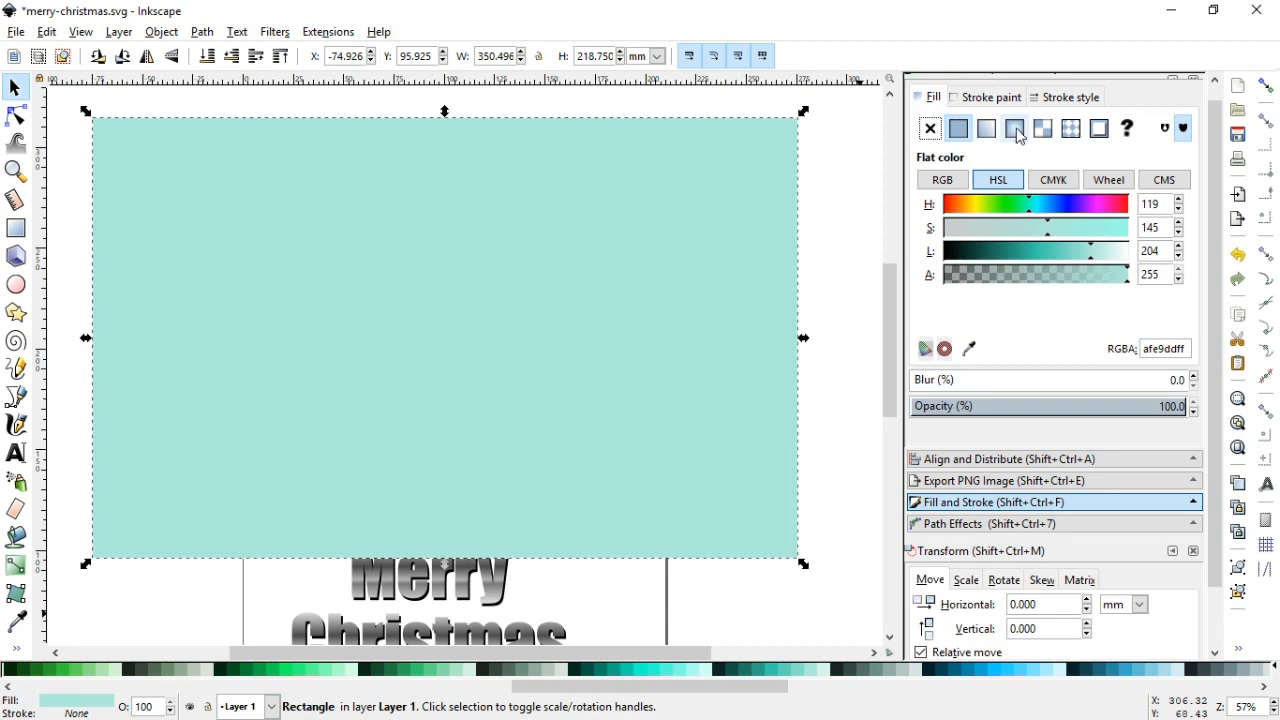
{"action": "left_click", "coordinate": [1014, 128]}
{"action": "key", "text": "g"}
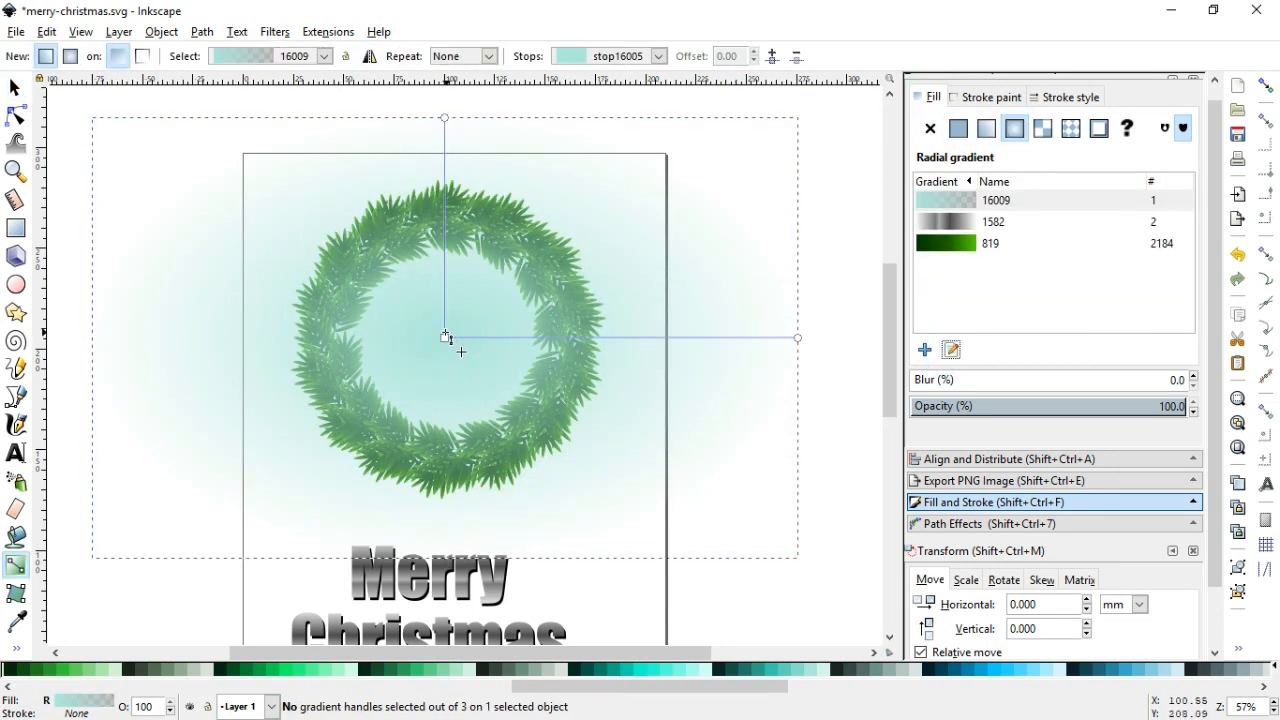
- Make the gradient's outer stop fully opaque and set it to saturation 105 and lightness 216 (#c8e8e1)
{"action": "left_click", "coordinate": [444, 338]}
{"action": "left_click", "coordinate": [797, 338]}
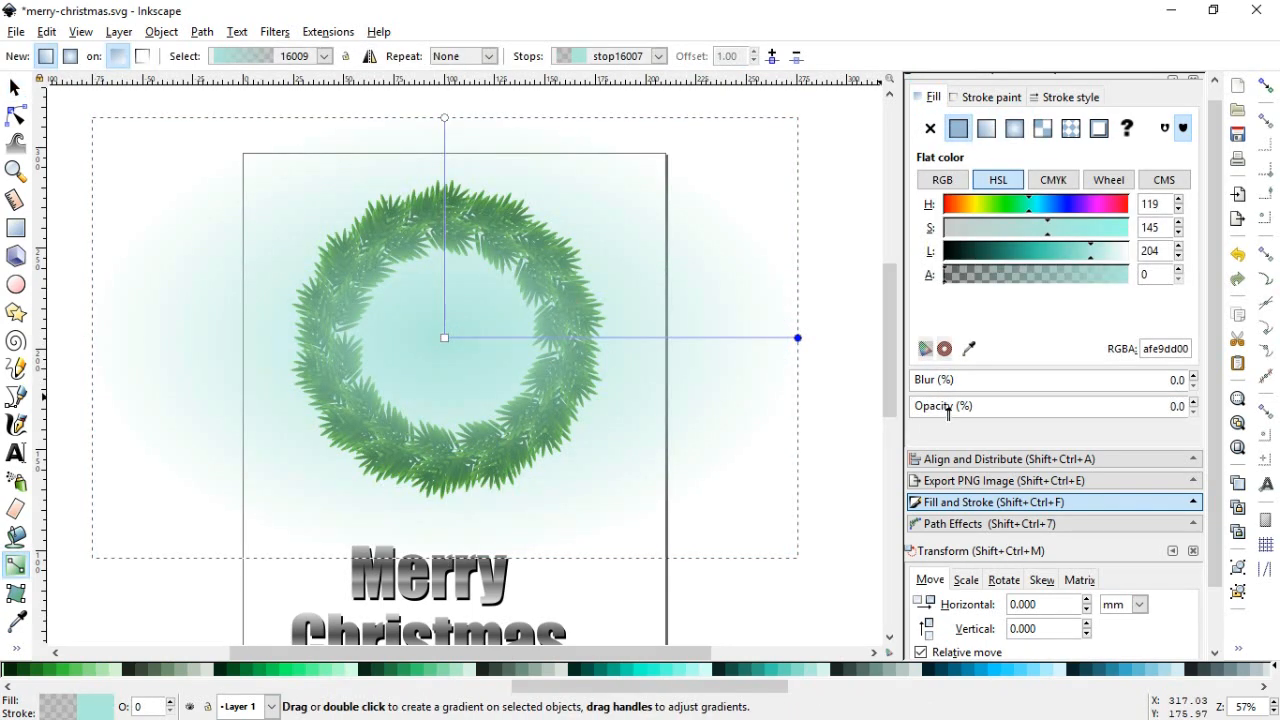
{"action": "left_click", "coordinate": [1192, 405]}
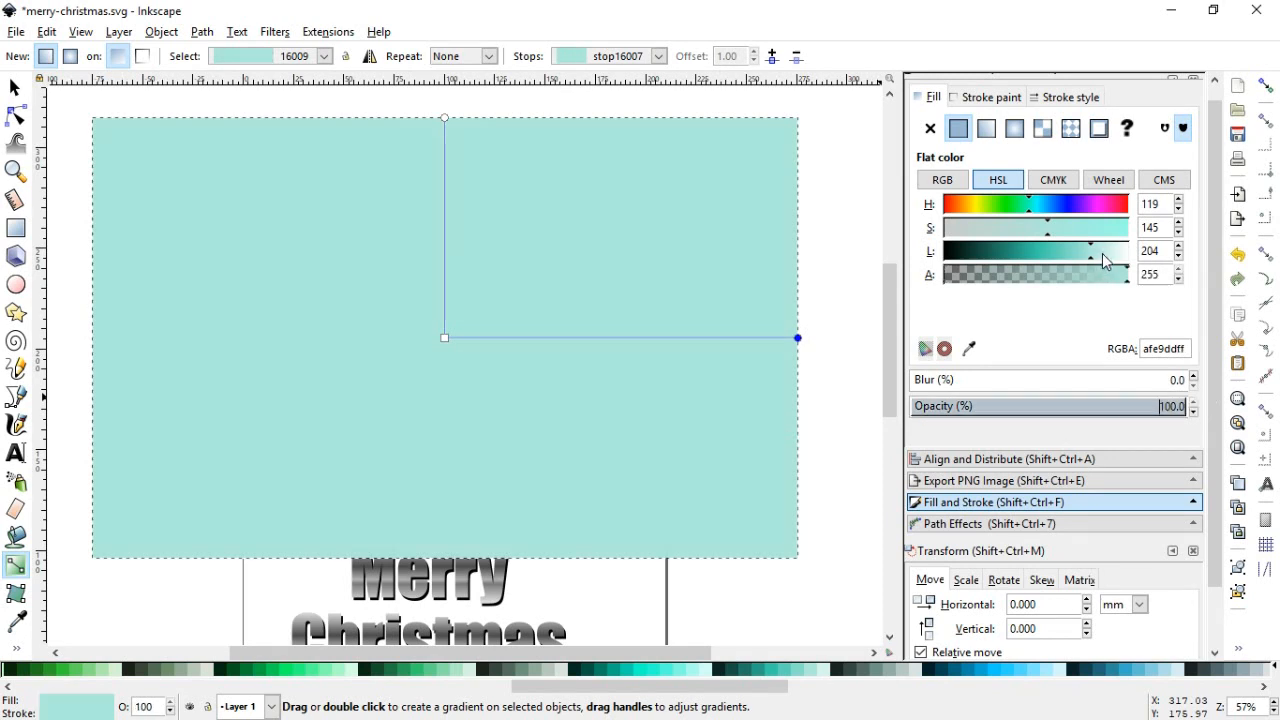
{"action": "left_click", "coordinate": [1100, 252]}
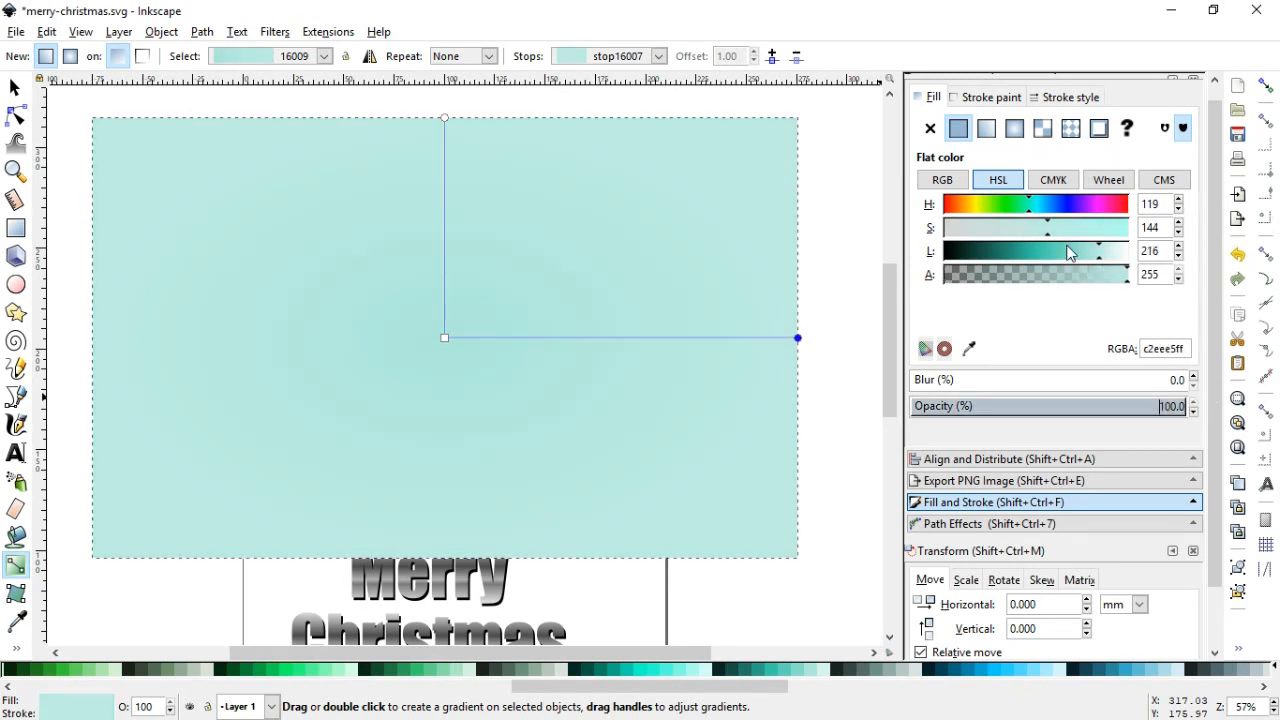
{"action": "left_click", "coordinate": [1005, 230]}
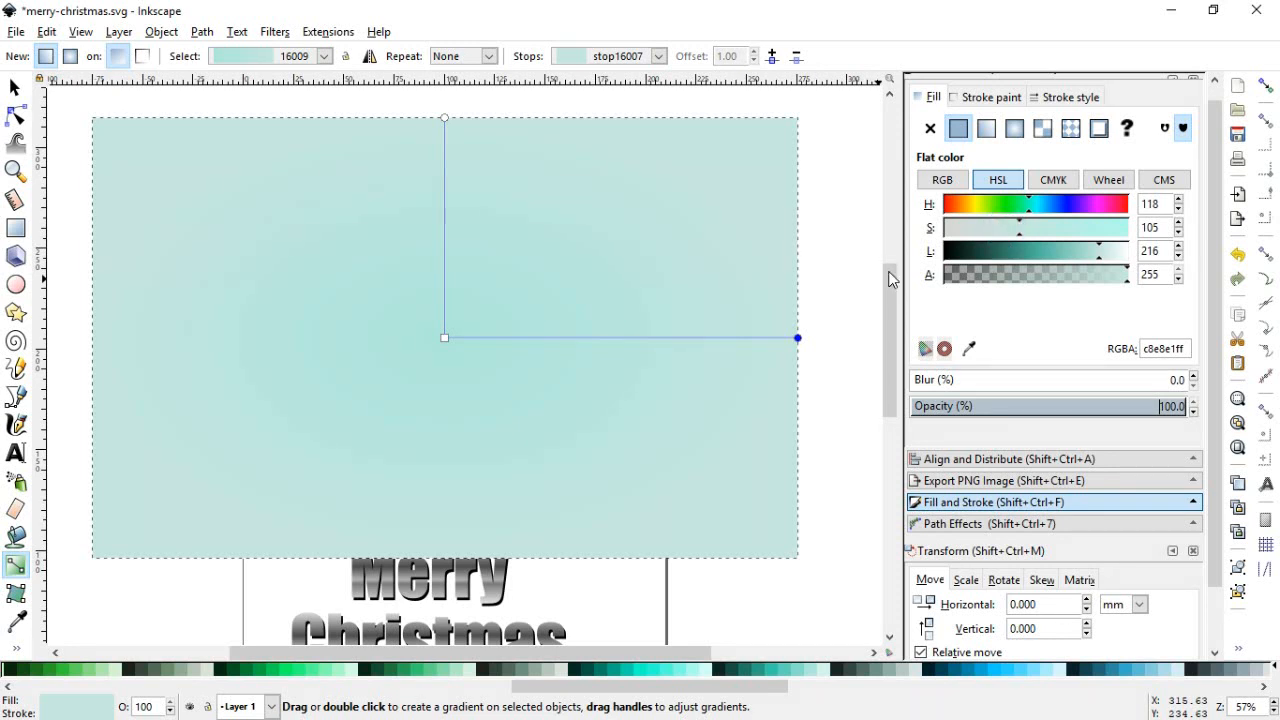
- Set the gradient's centre stop to a near-white tint with saturation 85 and lightness 245 (#f1f8f7)
{"action": "left_click", "coordinate": [445, 338]}
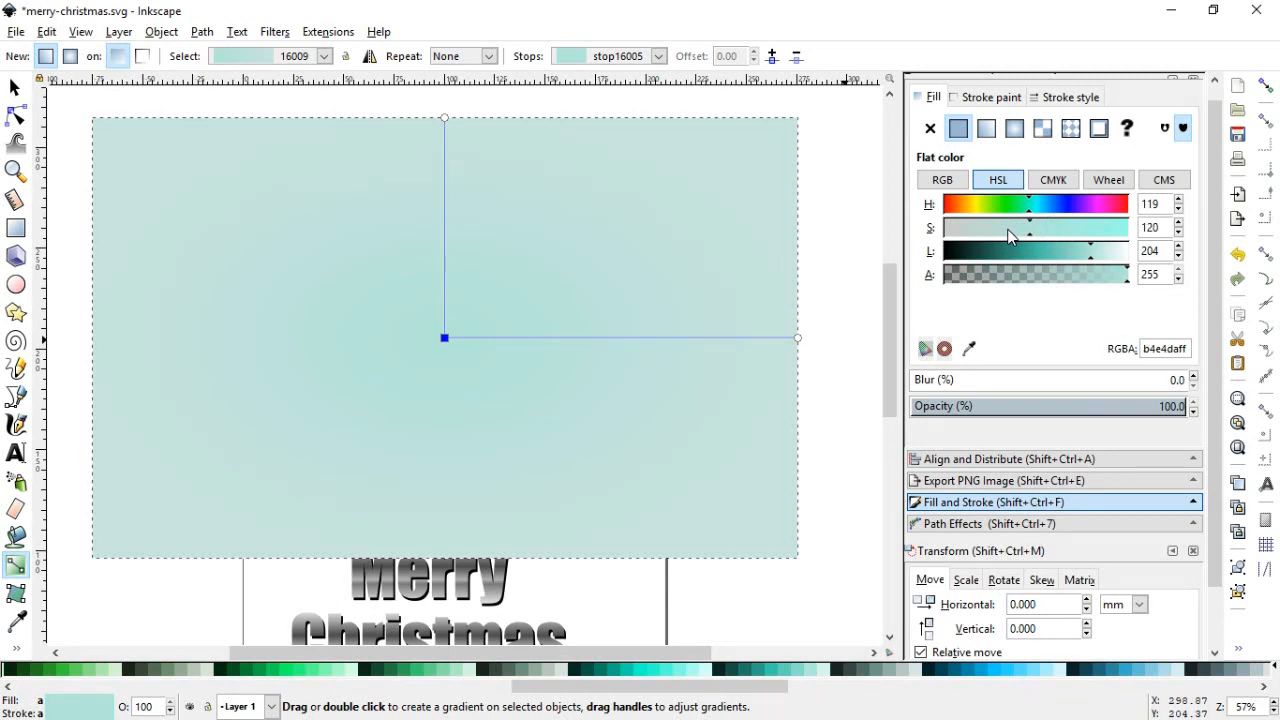
{"action": "left_click_drag", "start_coordinate": [1120, 259], "coordinate": [1126, 259]}
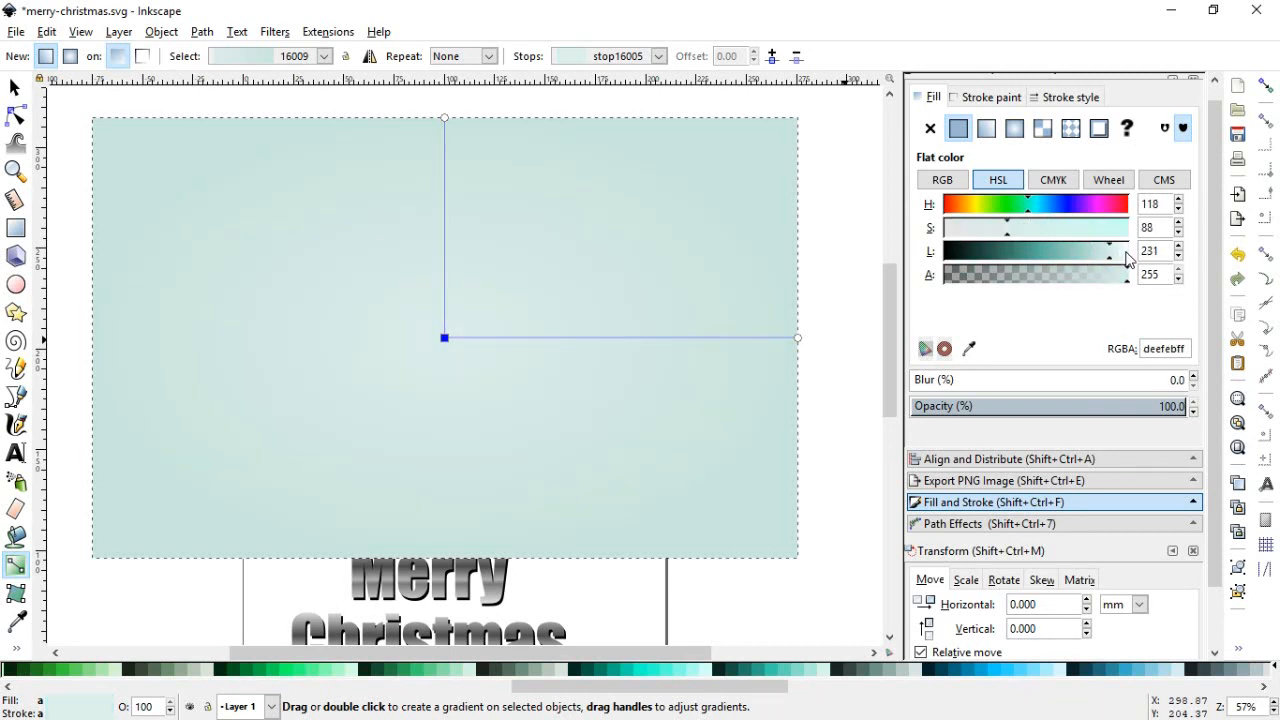
{"action": "left_click", "coordinate": [1121, 251]}
{"action": "left_click", "coordinate": [15, 88]}
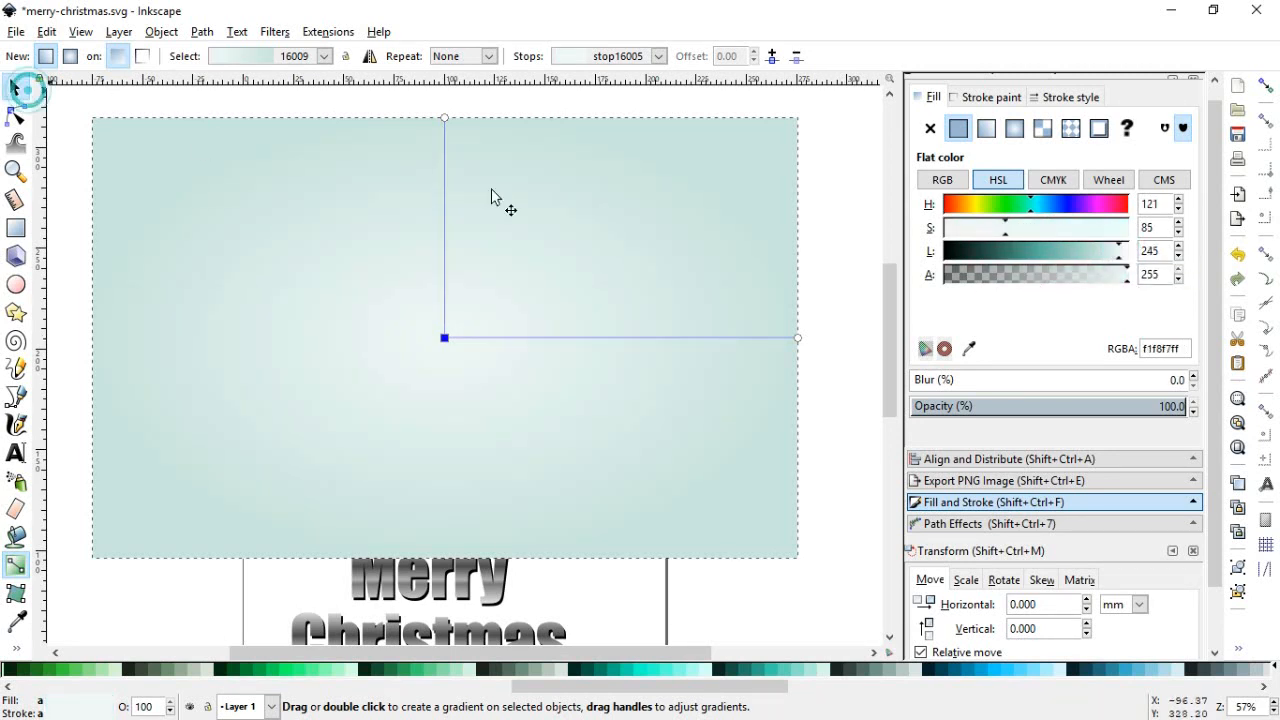
- Lower the gradient rectangle to the bottom of the stack, behind the wreath
{"action": "left_click", "coordinate": [822, 386]}
{"action": "key", "text": "minus"}
{"action": "left_click", "coordinate": [681, 428]}
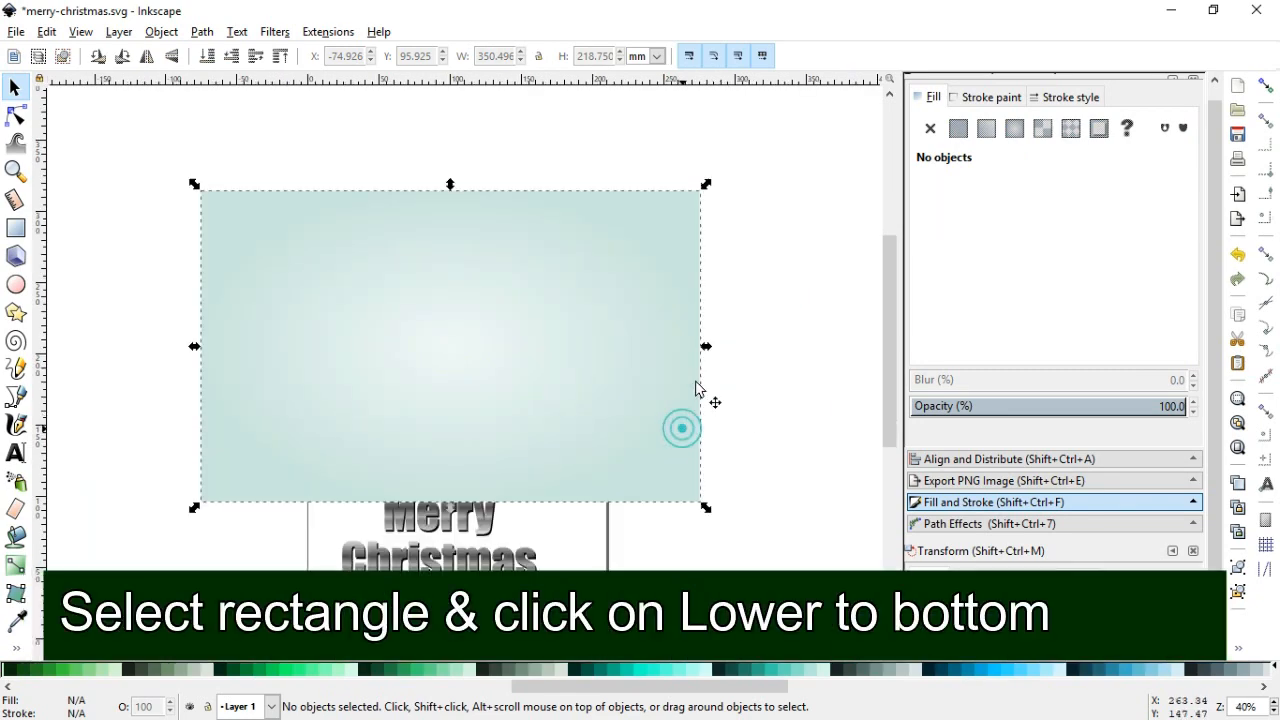
{"action": "left_click", "coordinate": [160, 33]}
{"action": "left_click", "coordinate": [218, 388]}
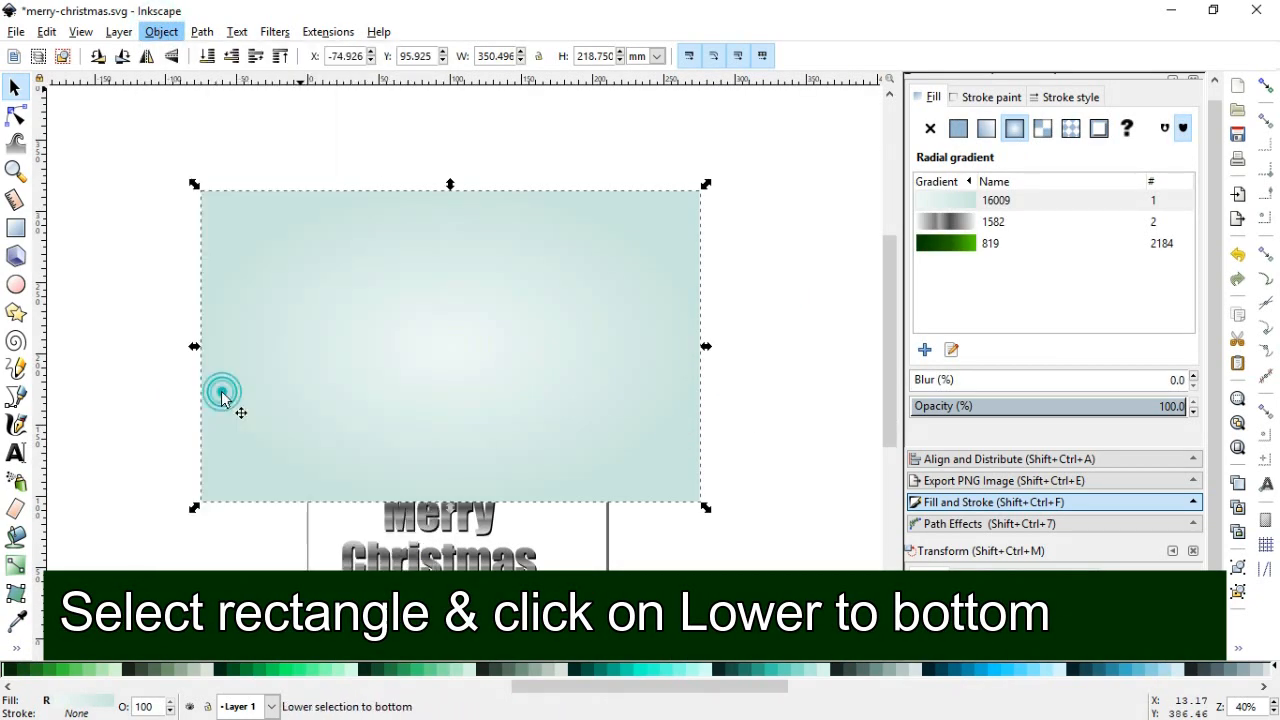
{"action": "left_click", "coordinate": [151, 349]}
- Add the text "Merry Christmas" on two lines inside the wreath and centre-align it
{"action": "left_click_drag", "start_coordinate": [212, 147], "coordinate": [719, 560]}
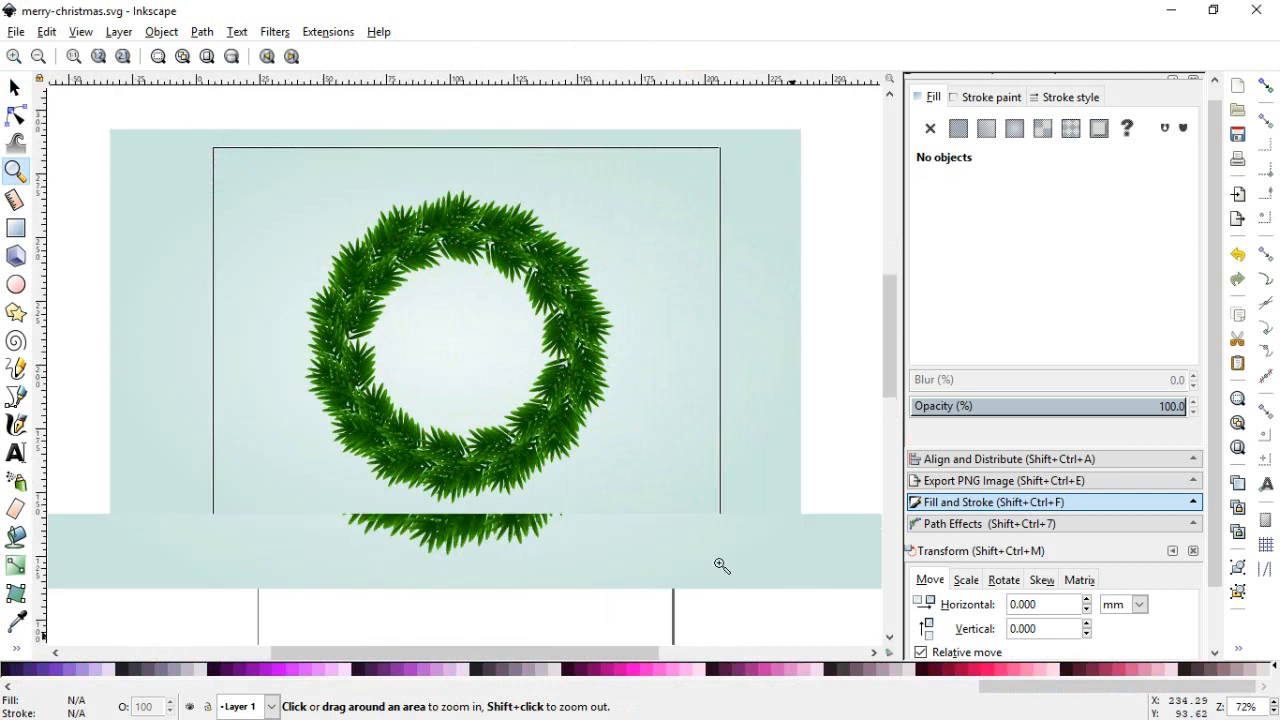
{"action": "key", "text": "t"}
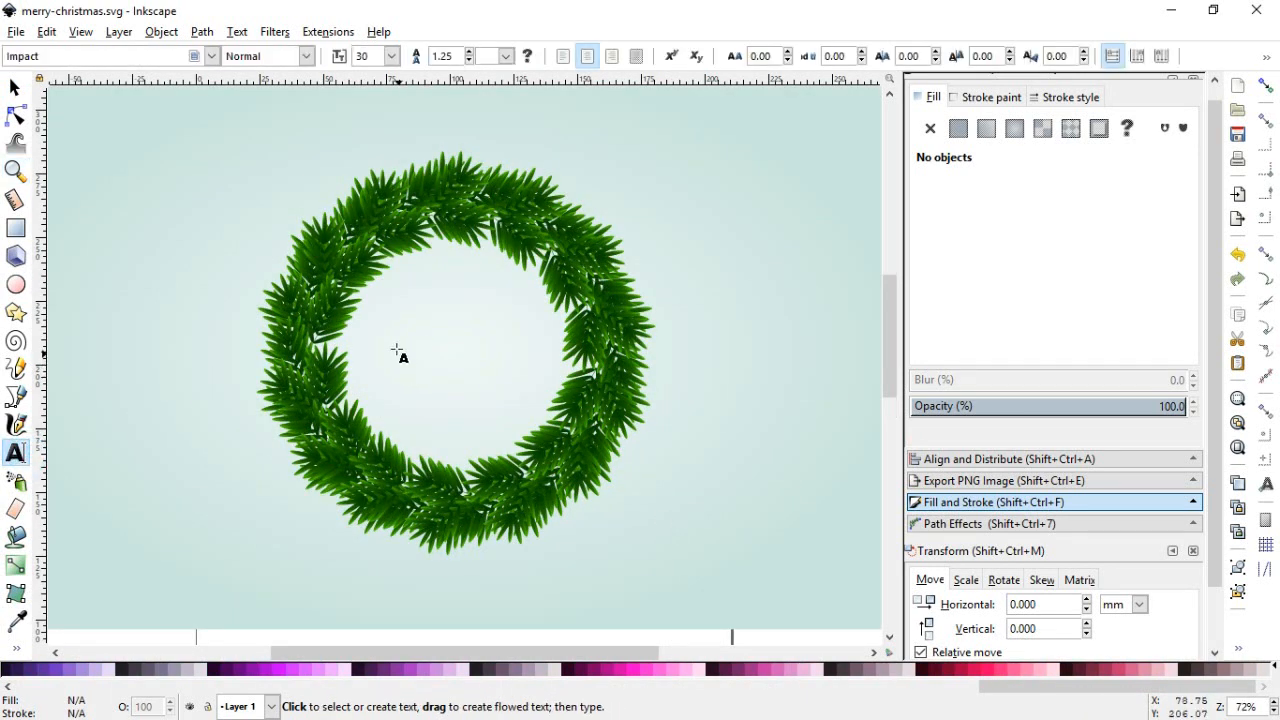
{"action": "left_click", "coordinate": [428, 341]}
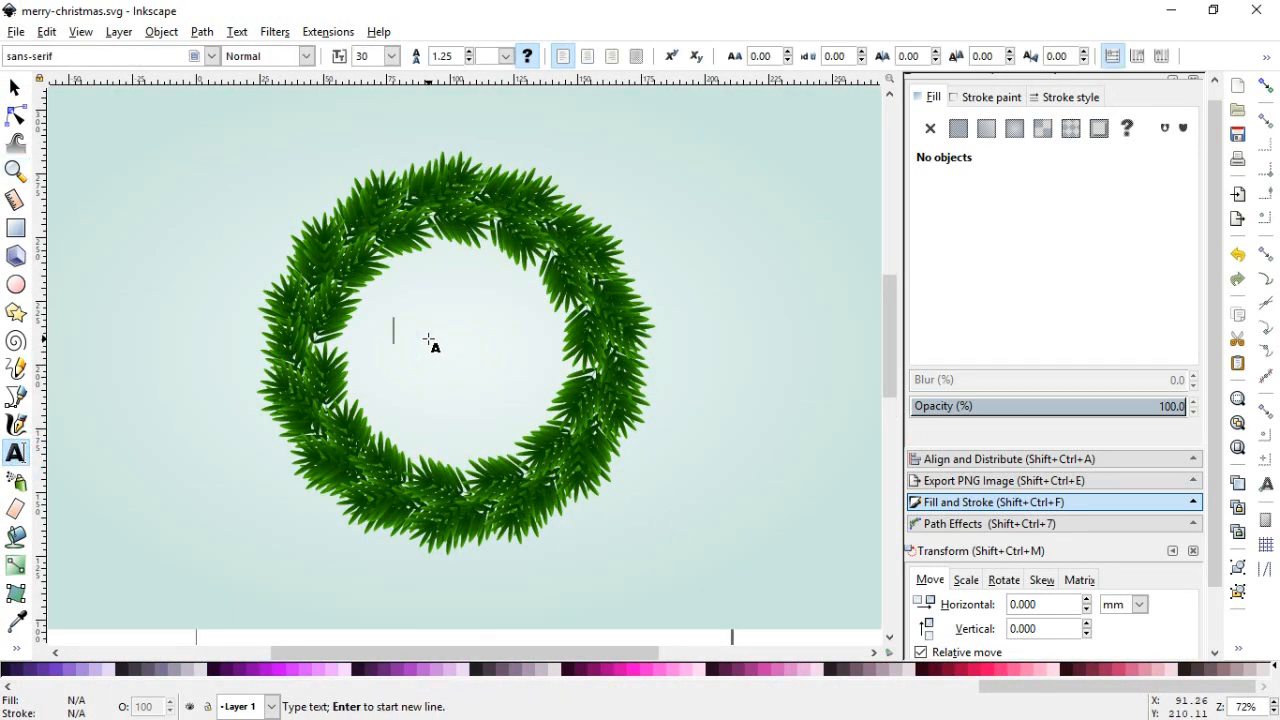
{"action": "type", "text": "Merry "}
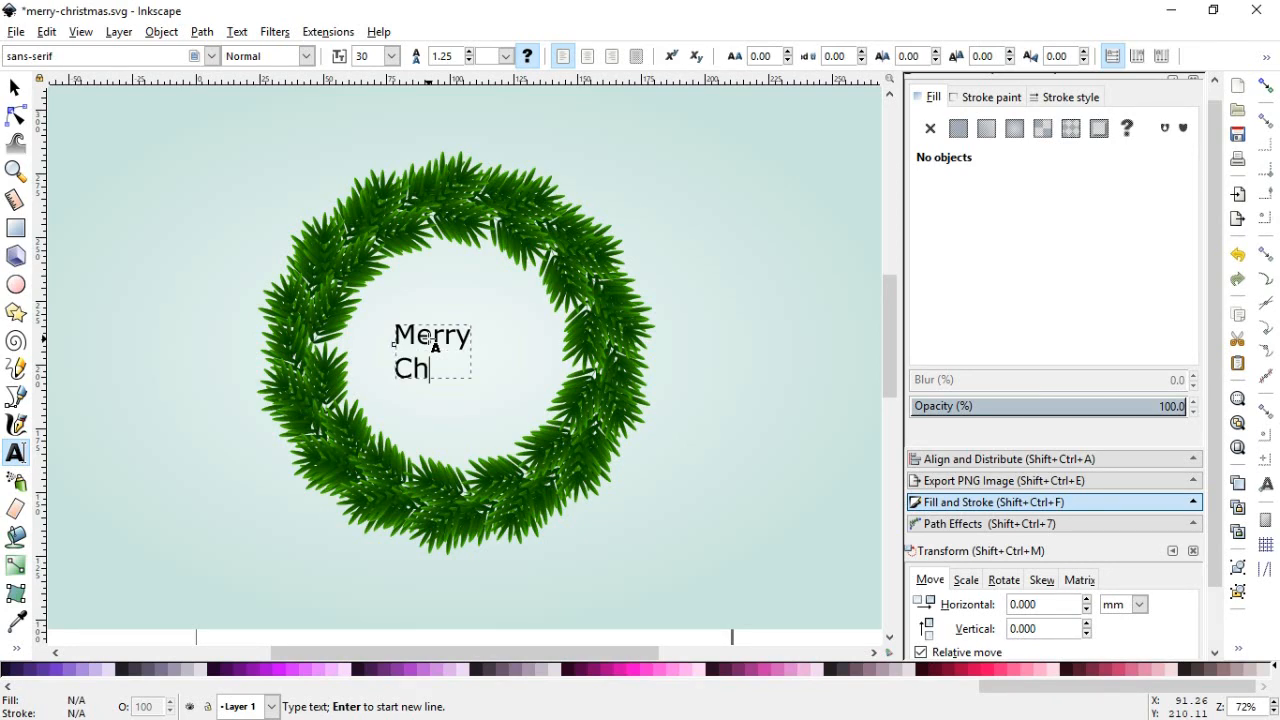
{"action": "type", "text": "Christmas"}
{"action": "key", "text": "ctrl+a"}
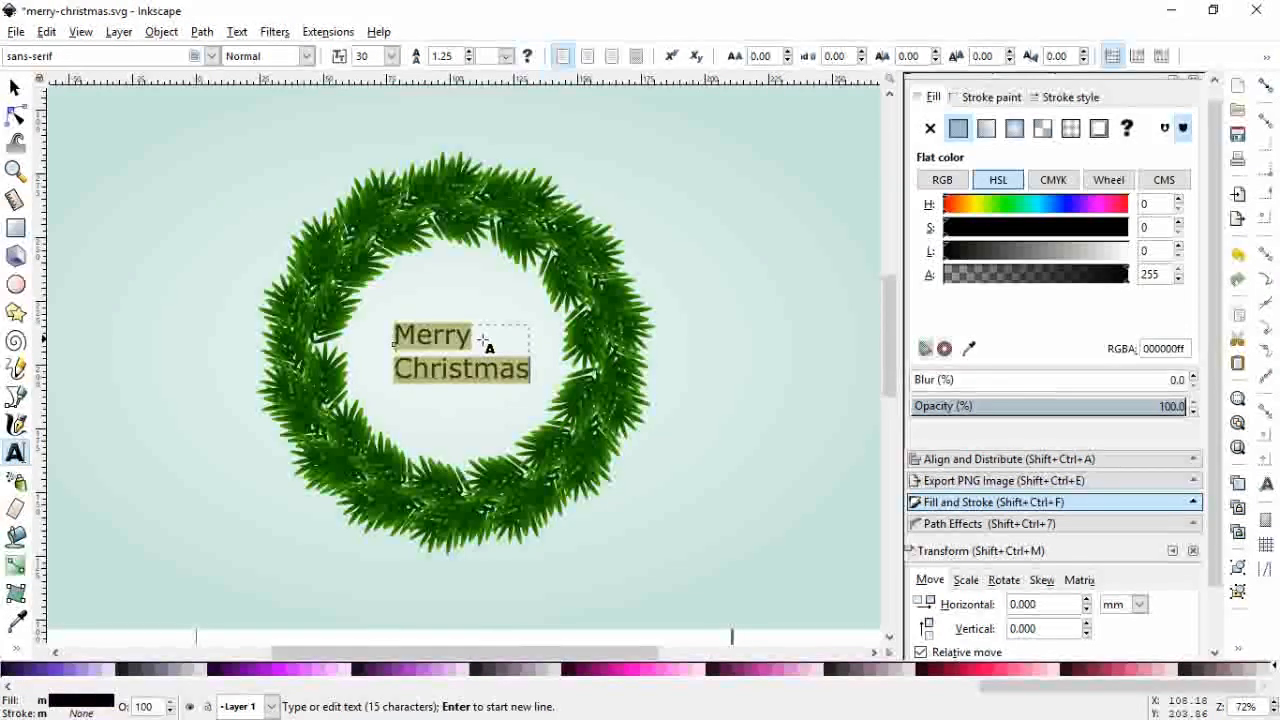
{"action": "left_click", "coordinate": [587, 56]}
{"action": "left_click", "coordinate": [15, 88]}
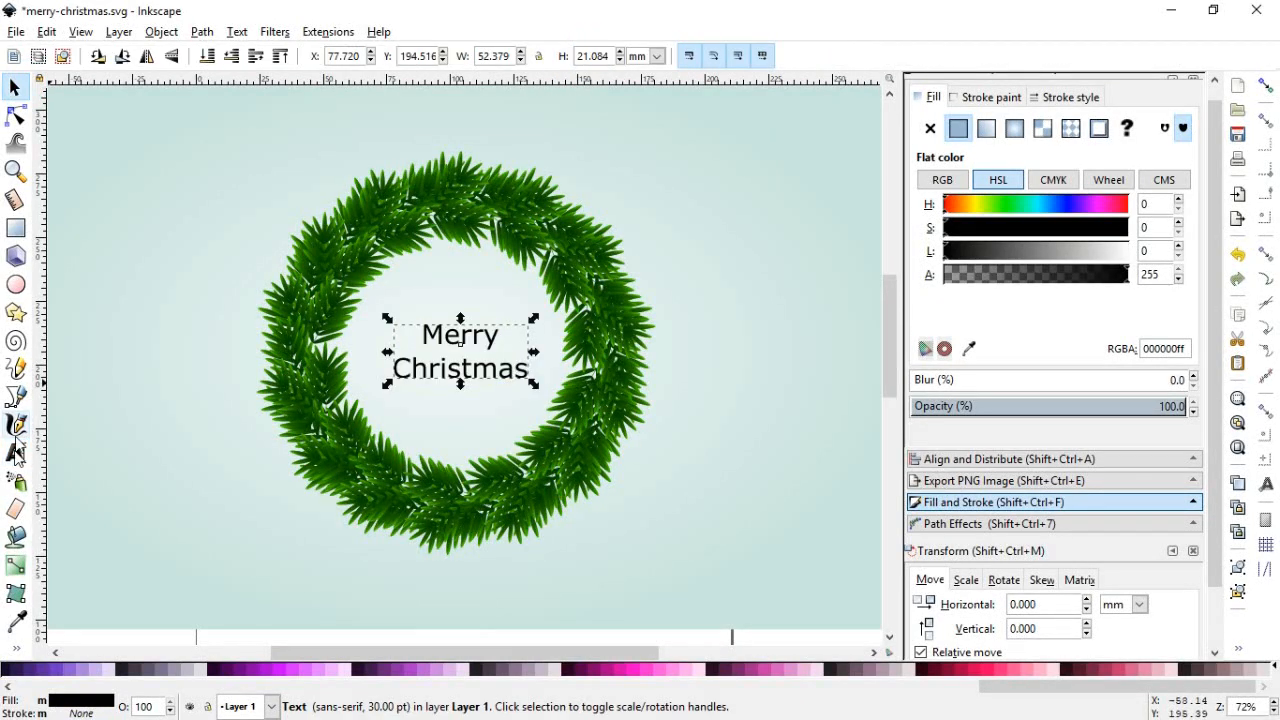
- Change the font of the Merry Christmas text to Impact
{"action": "left_click", "coordinate": [15, 452]}
{"action": "key", "text": "ctrl+a"}
{"action": "left_click_drag", "start_coordinate": [129, 56], "coordinate": [4, 54]}
{"action": "type", "text": "im"}
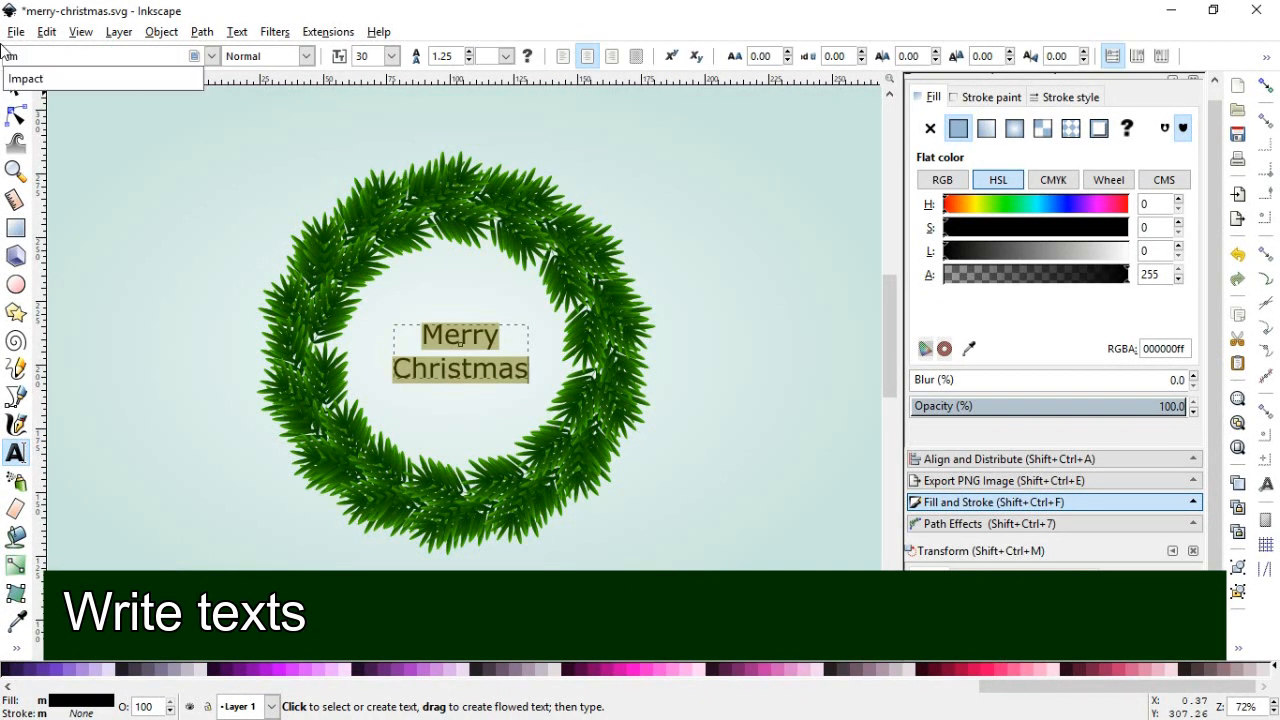
{"action": "left_click", "coordinate": [37, 80]}
{"action": "left_click", "coordinate": [15, 88]}
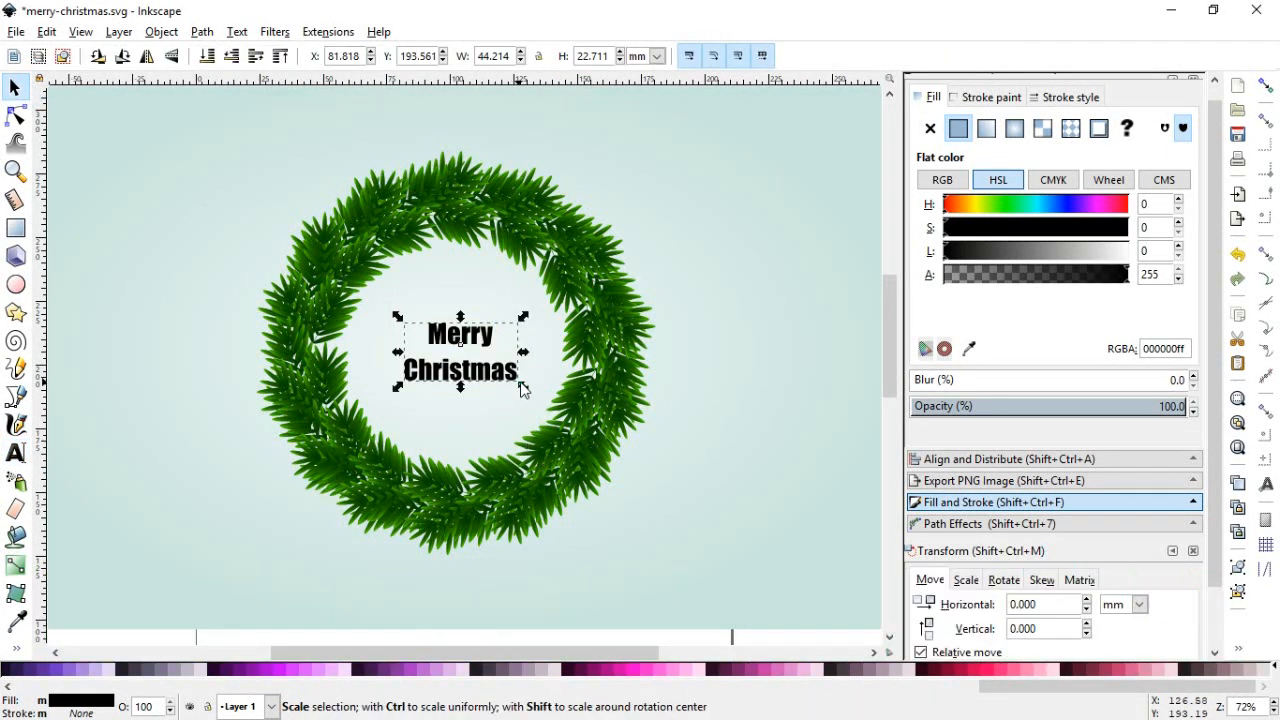
- Enlarge the Merry Christmas text to about 75.4 × 39.3 mm, position it in the middle of the wreath, and save the document
{"action": "left_click_drag", "start_coordinate": [522, 386], "coordinate": [559, 411]}
{"action": "left_click_drag", "start_coordinate": [486, 328], "coordinate": [475, 322]}
{"action": "left_click_drag", "start_coordinate": [548, 398], "coordinate": [555, 403]}
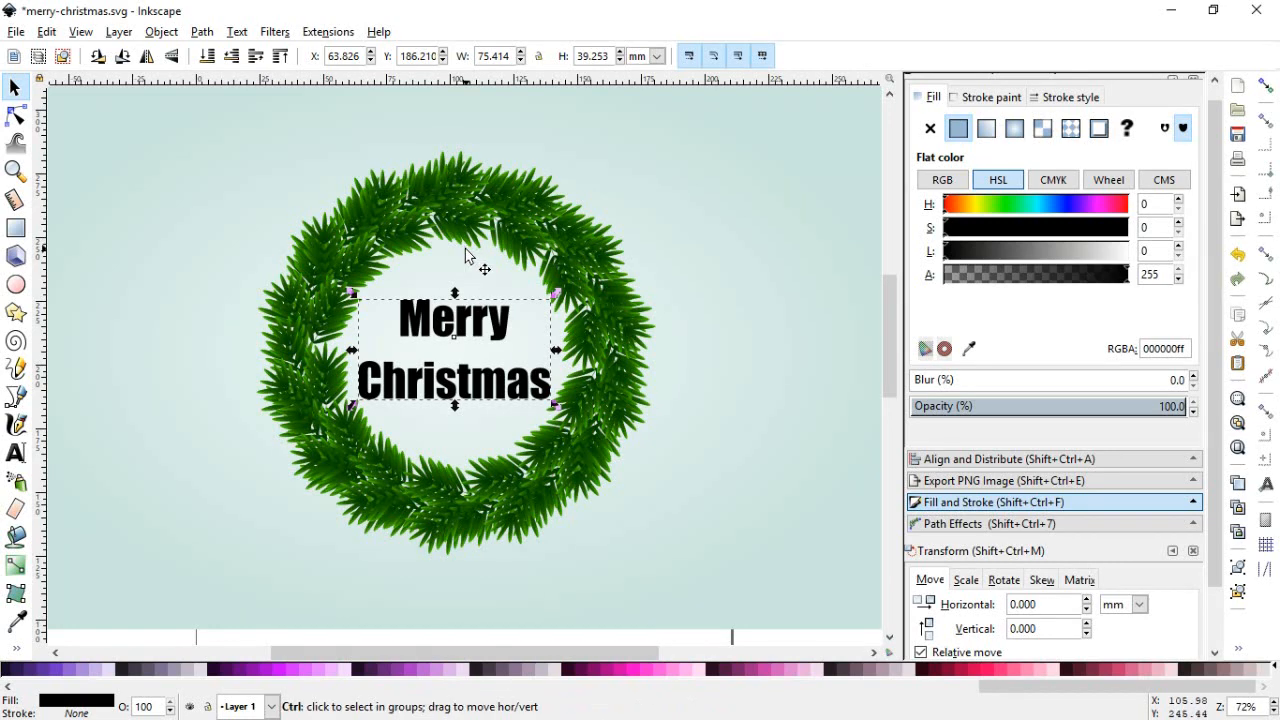
{"action": "key", "text": "ctrl+s"}
- Convert the Merry Christmas text to paths and duplicate it in place
{"action": "left_click", "coordinate": [201, 33]}
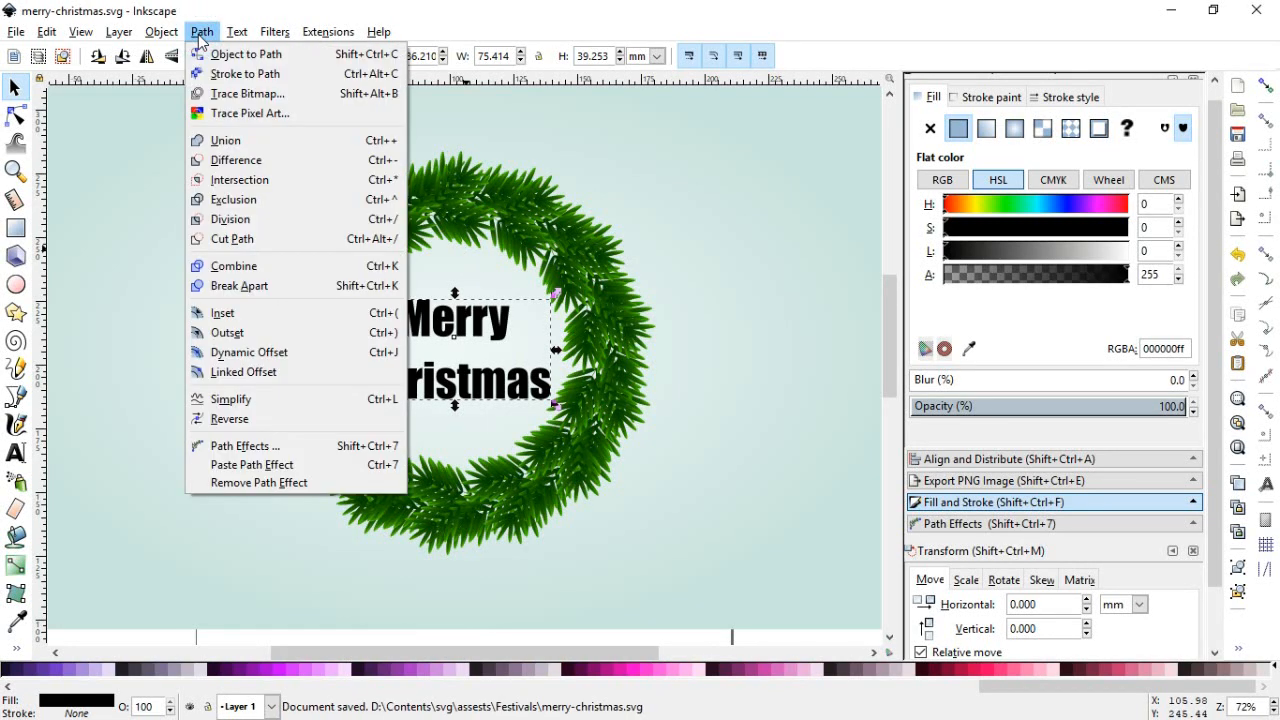
{"action": "left_click", "coordinate": [212, 52]}
{"action": "right_click", "coordinate": [502, 341]}
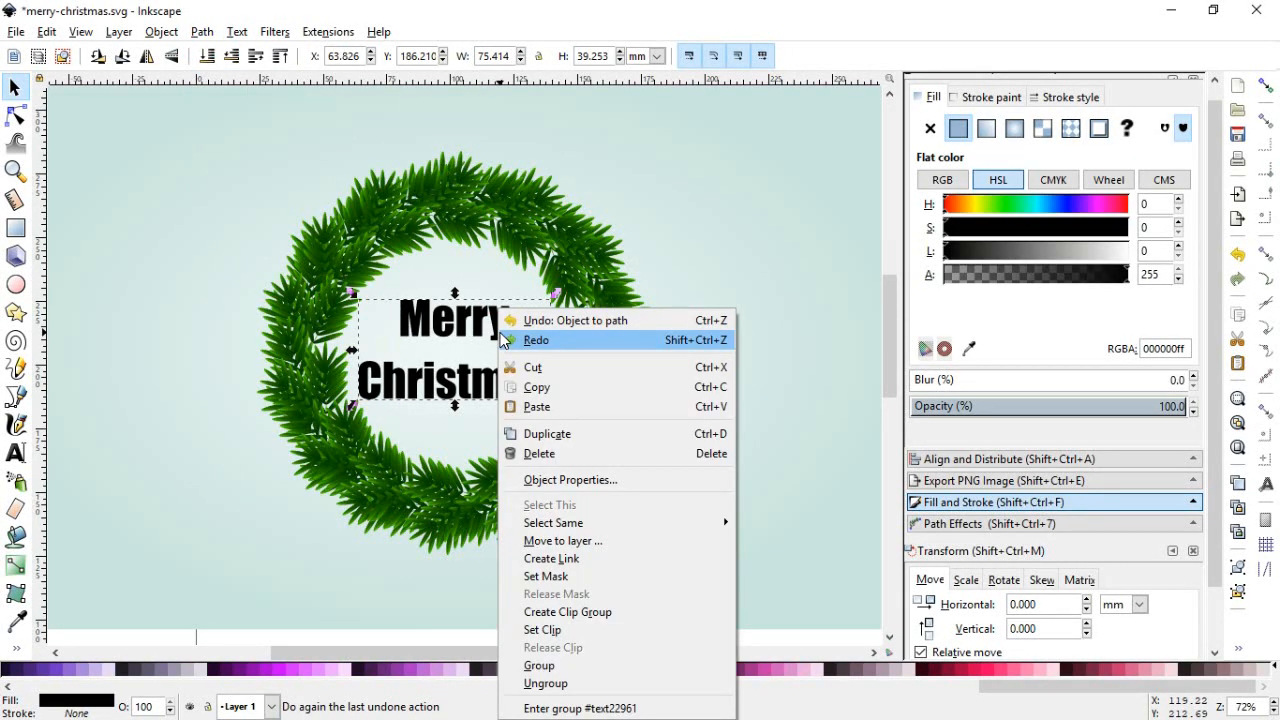
{"action": "left_click", "coordinate": [540, 433]}
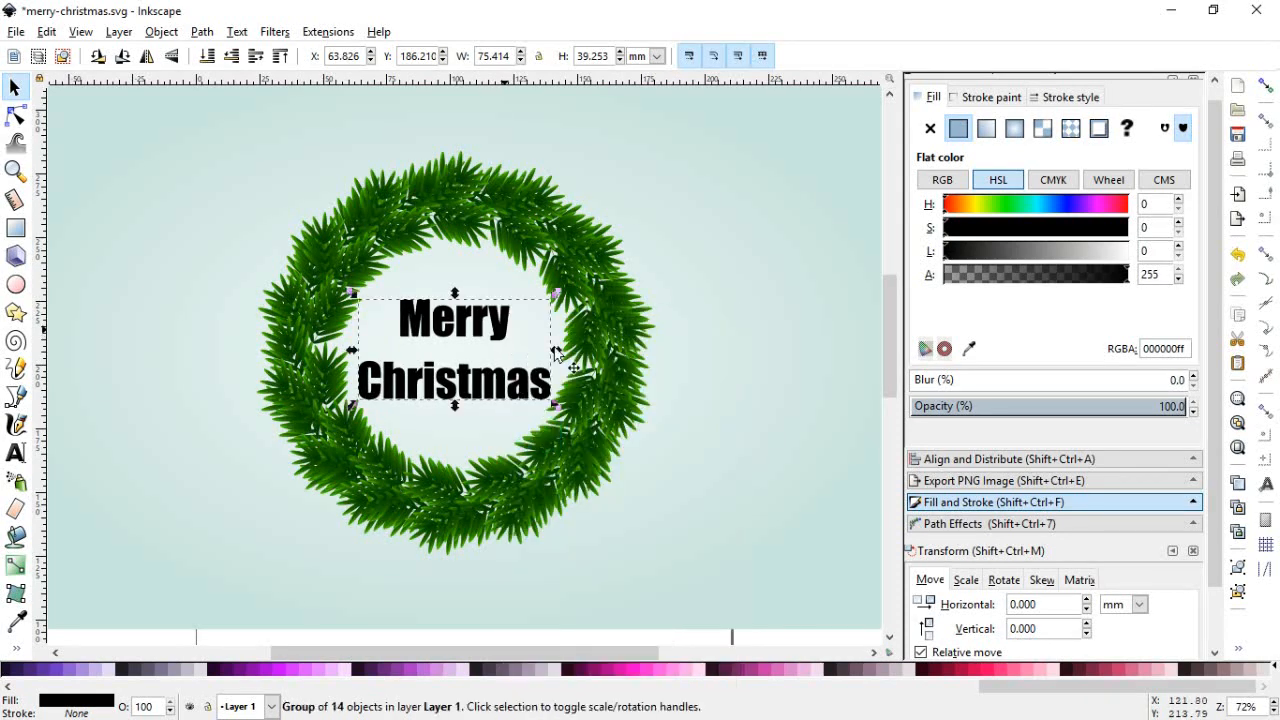
- Fill the lettering copy with red #e00037 and offset it about 0.4 mm up and to the left over the black original
{"action": "left_click", "coordinate": [975, 668]}
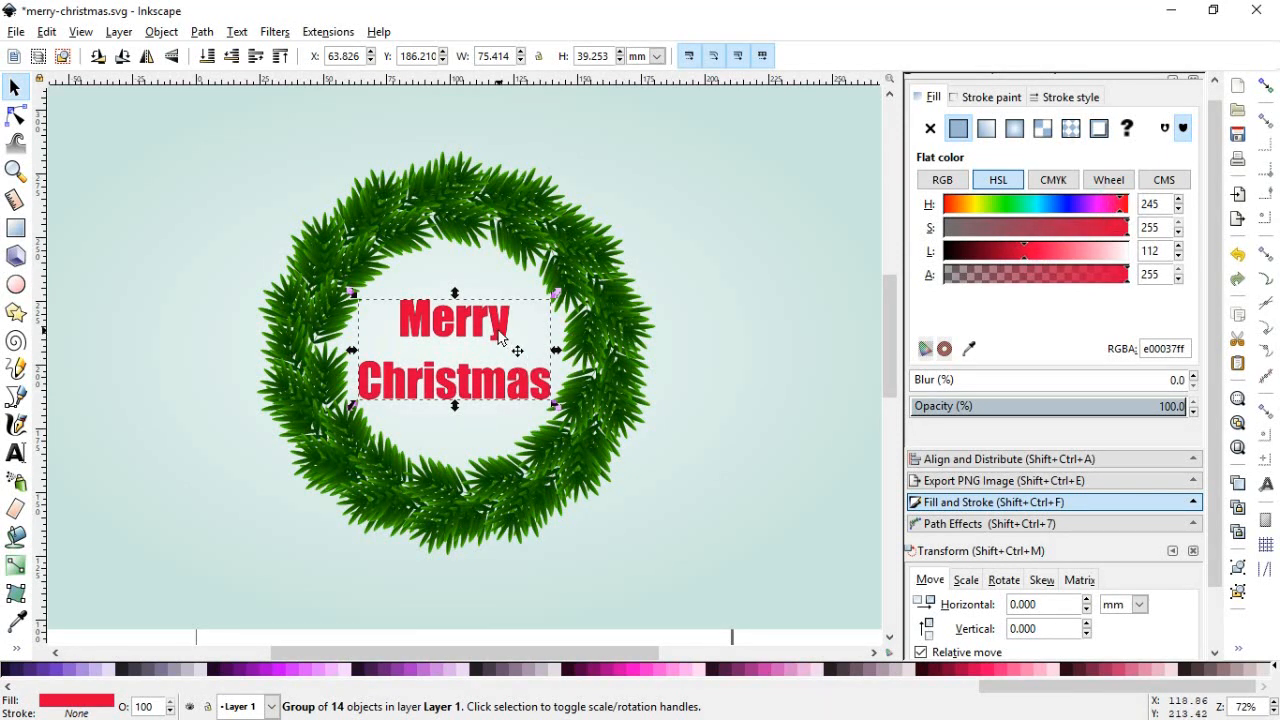
{"action": "left_click_drag", "start_coordinate": [499, 337], "coordinate": [493, 331]}
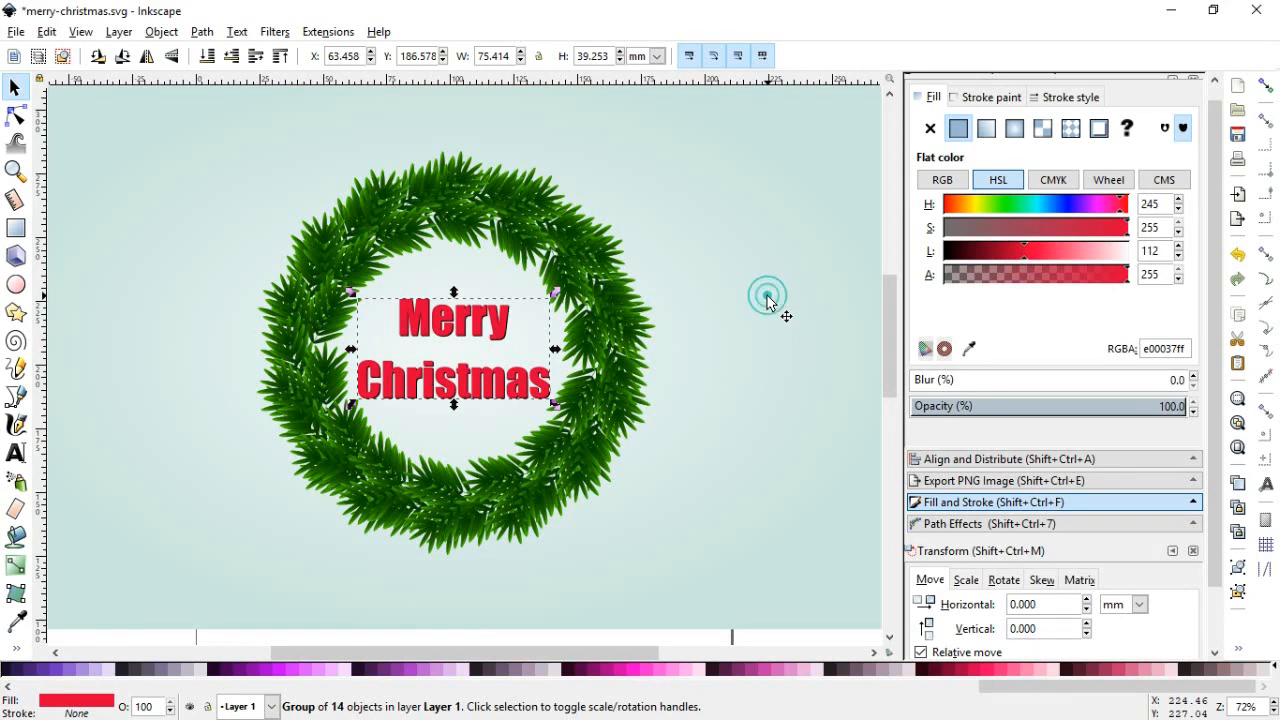
{"action": "left_click", "coordinate": [767, 299]}
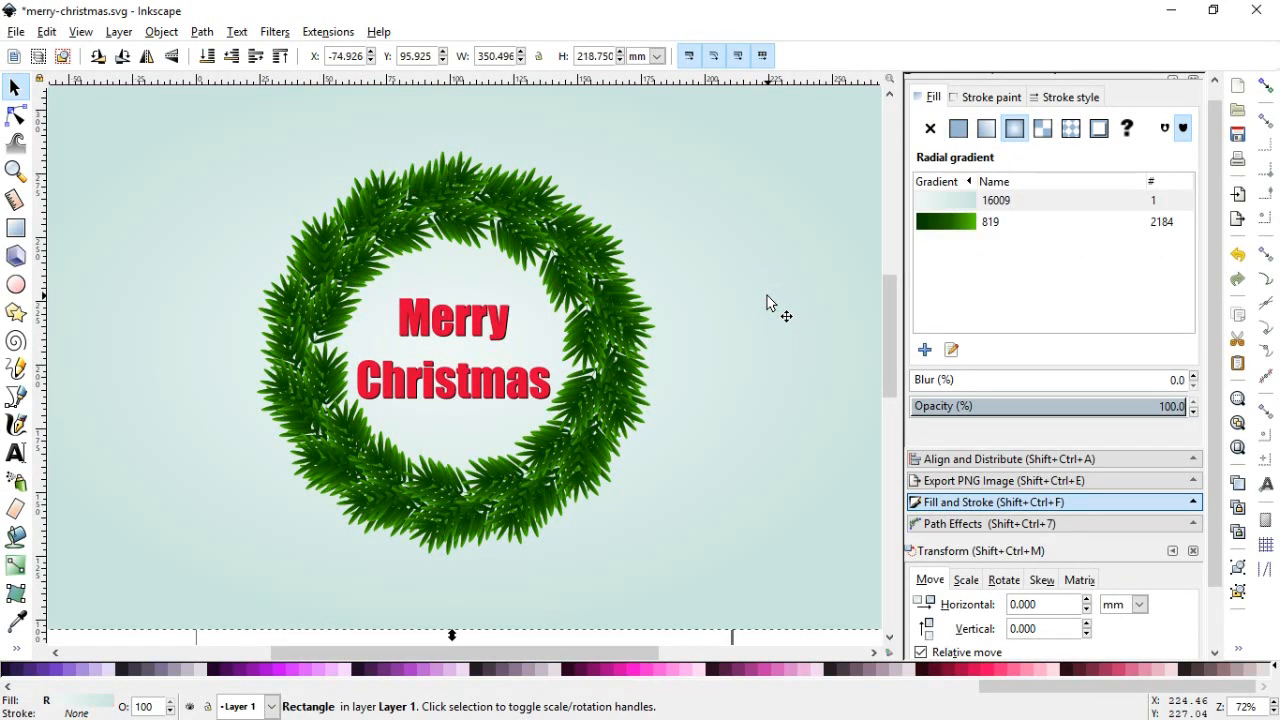
- Draw two small red circles, about 2.6 mm in radius, on the upper-right and lower-right parts of the wreath
{"action": "left_click", "coordinate": [15, 285]}
{"action": "left_click_drag", "start_coordinate": [593, 259], "coordinate": [607, 276]}
{"action": "left_click_drag", "start_coordinate": [556, 466], "coordinate": [569, 480]}
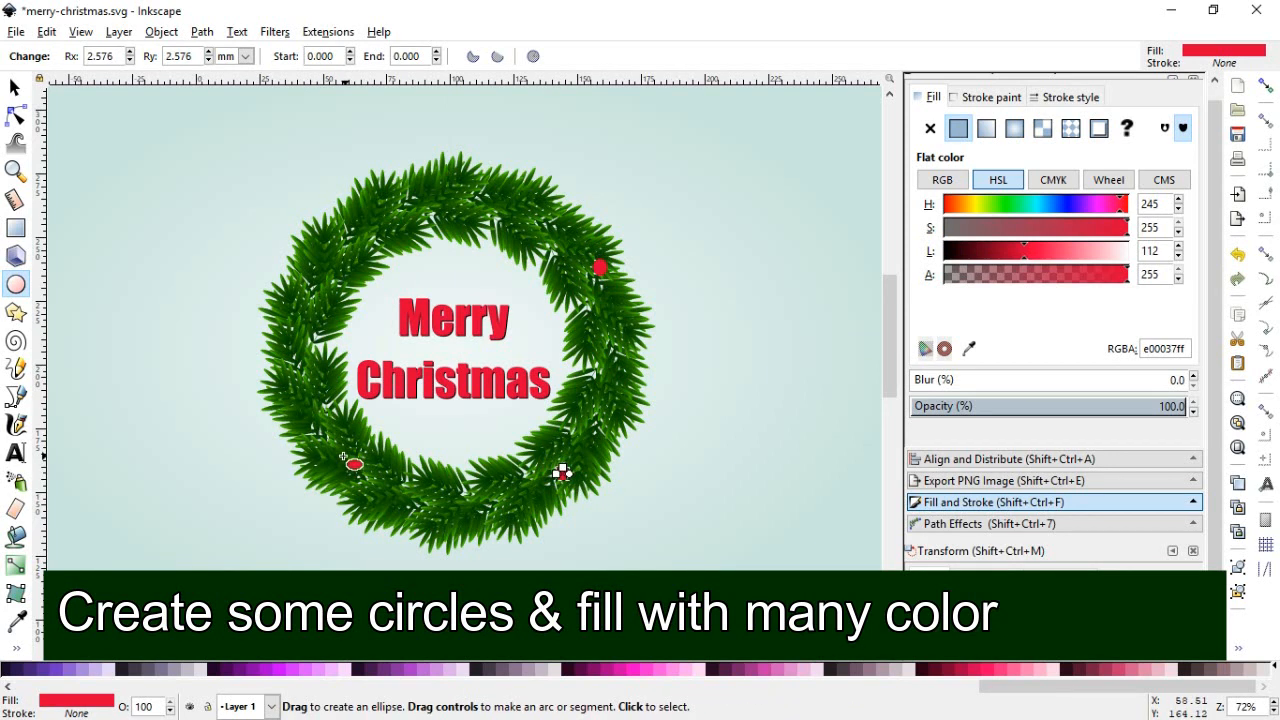
- Draw three small circles on the left, lower left and top of the wreath, filled with purple #cc00ff
{"action": "left_click_drag", "start_coordinate": [297, 297], "coordinate": [311, 313]}
{"action": "left_click", "coordinate": [279, 669]}
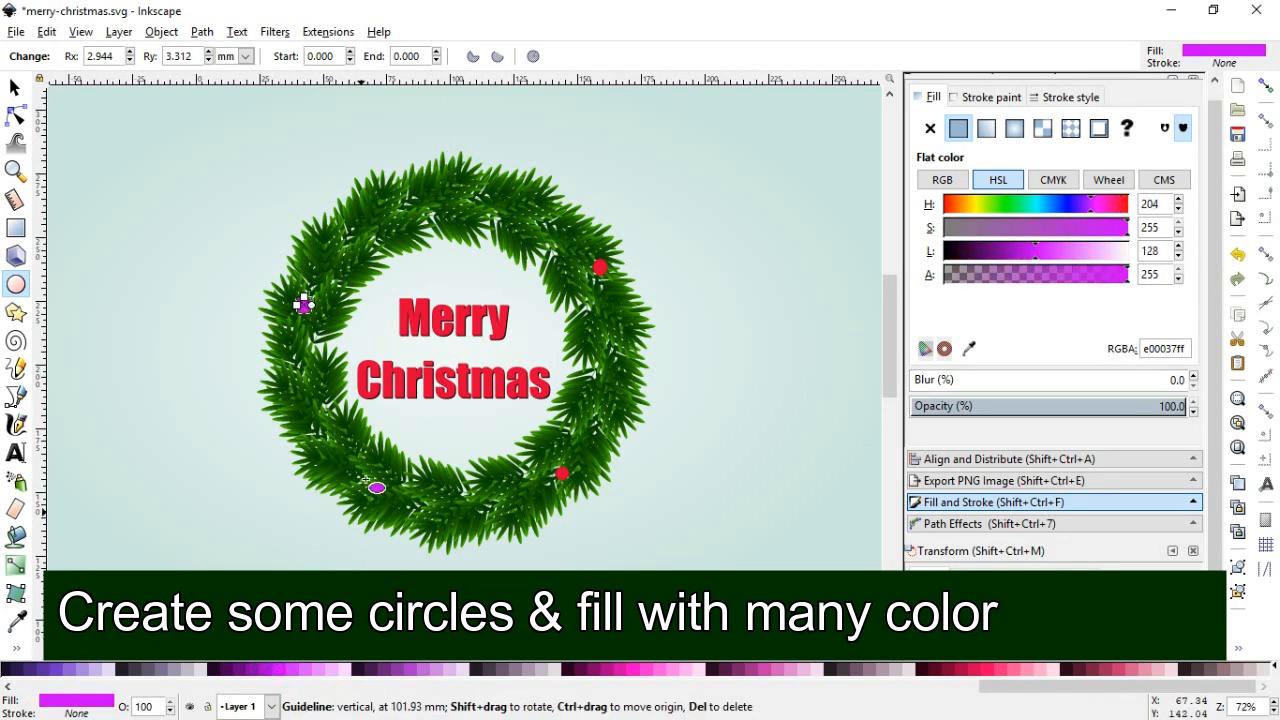
{"action": "left_click_drag", "start_coordinate": [359, 469], "coordinate": [373, 483]}
{"action": "left_click_drag", "start_coordinate": [450, 194], "coordinate": [464, 206]}
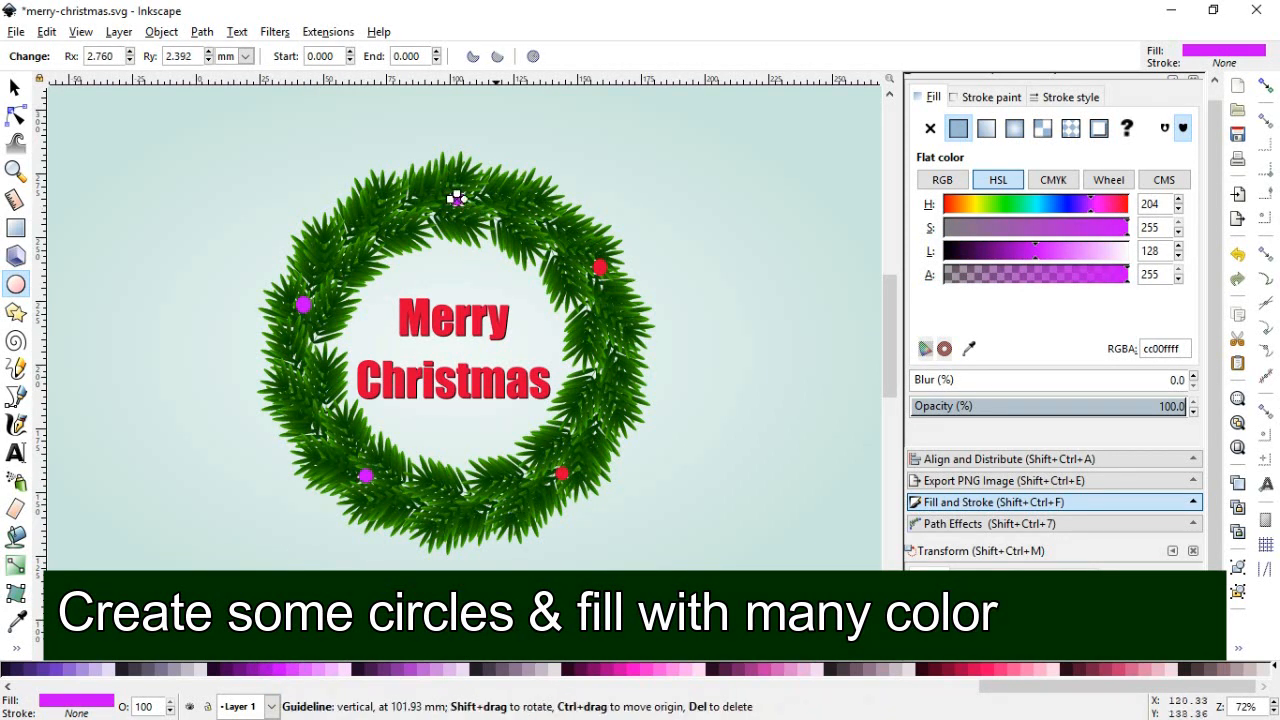
- Recolour the circle at the top of the wreath yellow #ffcc00 and draw matching small circles on its lower-left and bottom parts
{"action": "left_click_drag", "start_coordinate": [1144, 687], "coordinate": [284, 690]}
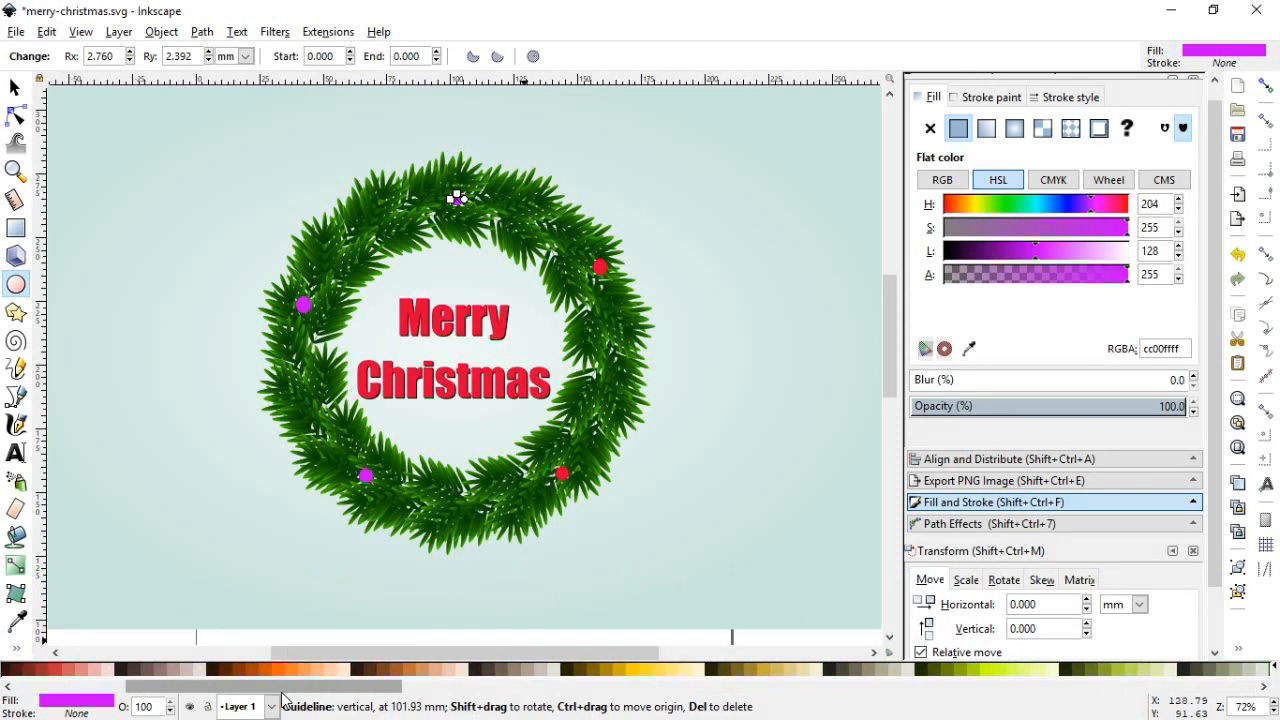
{"action": "left_click", "coordinate": [630, 668]}
{"action": "left_click_drag", "start_coordinate": [308, 387], "coordinate": [321, 402]}
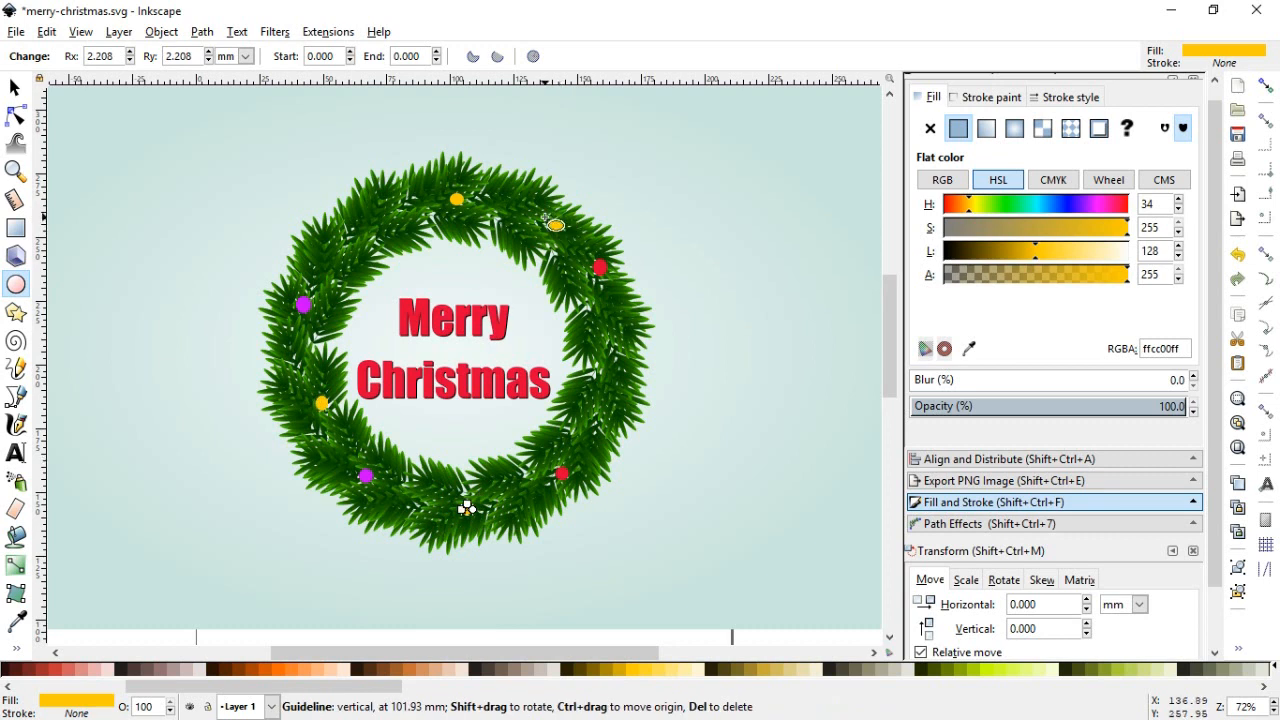
- Draw a small ellipse with radii about 1.8 by 2.6 mm on the wreath's upper-left part and fill it with pink #ff0066
{"action": "left_click_drag", "start_coordinate": [372, 219], "coordinate": [376, 224]}
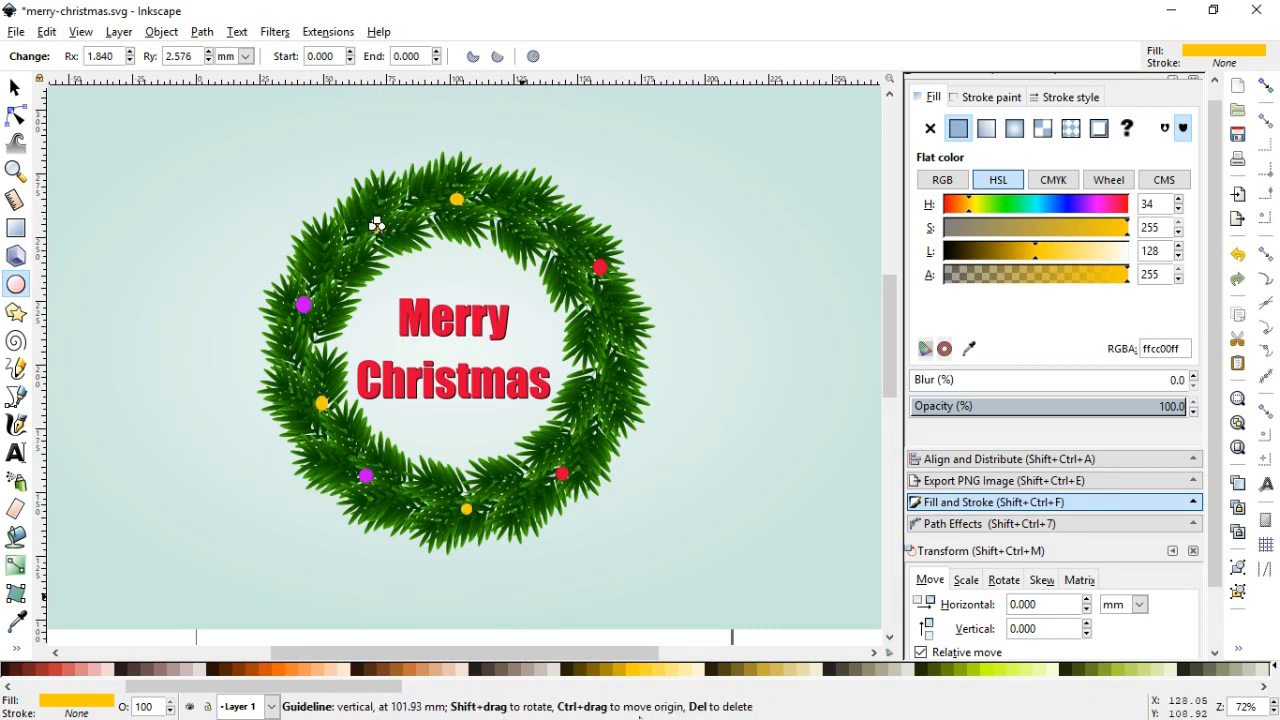
{"action": "left_click_drag", "start_coordinate": [420, 688], "coordinate": [1150, 680]}
{"action": "left_click", "coordinate": [1151, 670]}
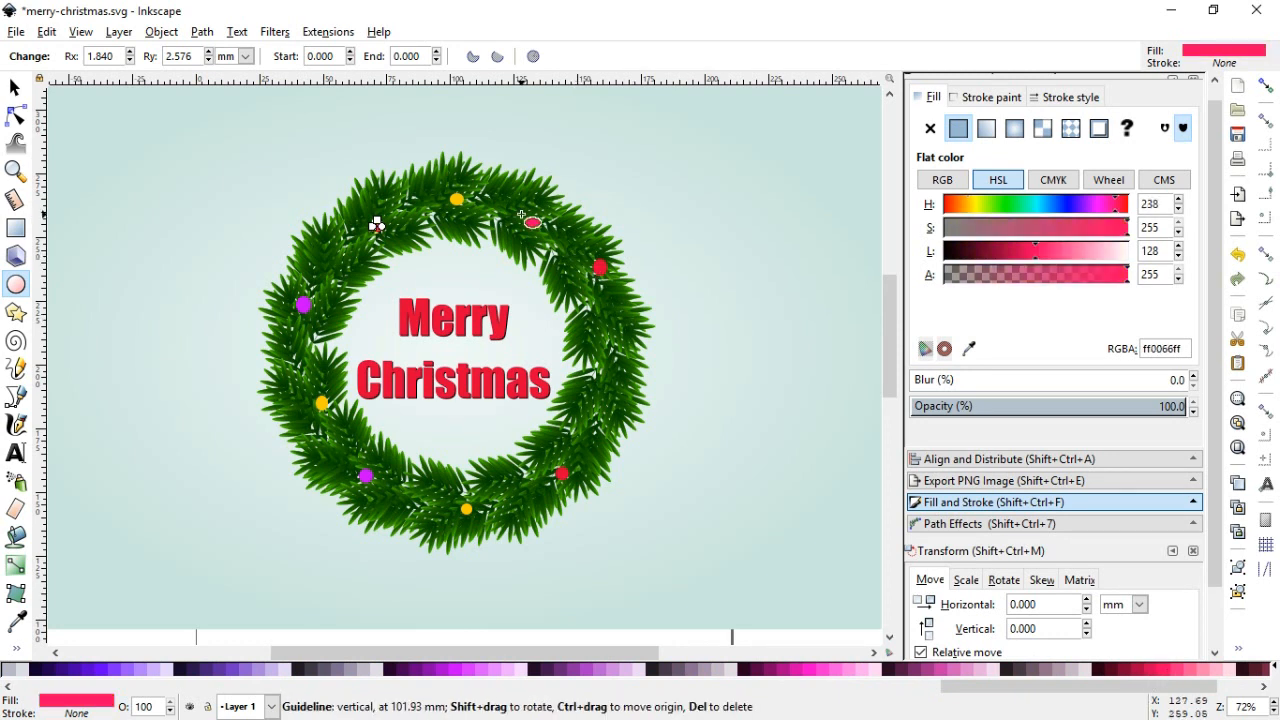
- Draw a small ellipse on the wreath's upper-right part, fill it with yellow #ffcc00, and add a matching one on the right side
{"action": "left_click_drag", "start_coordinate": [515, 210], "coordinate": [528, 227]}
{"action": "left_click_drag", "start_coordinate": [1015, 688], "coordinate": [284, 688]}
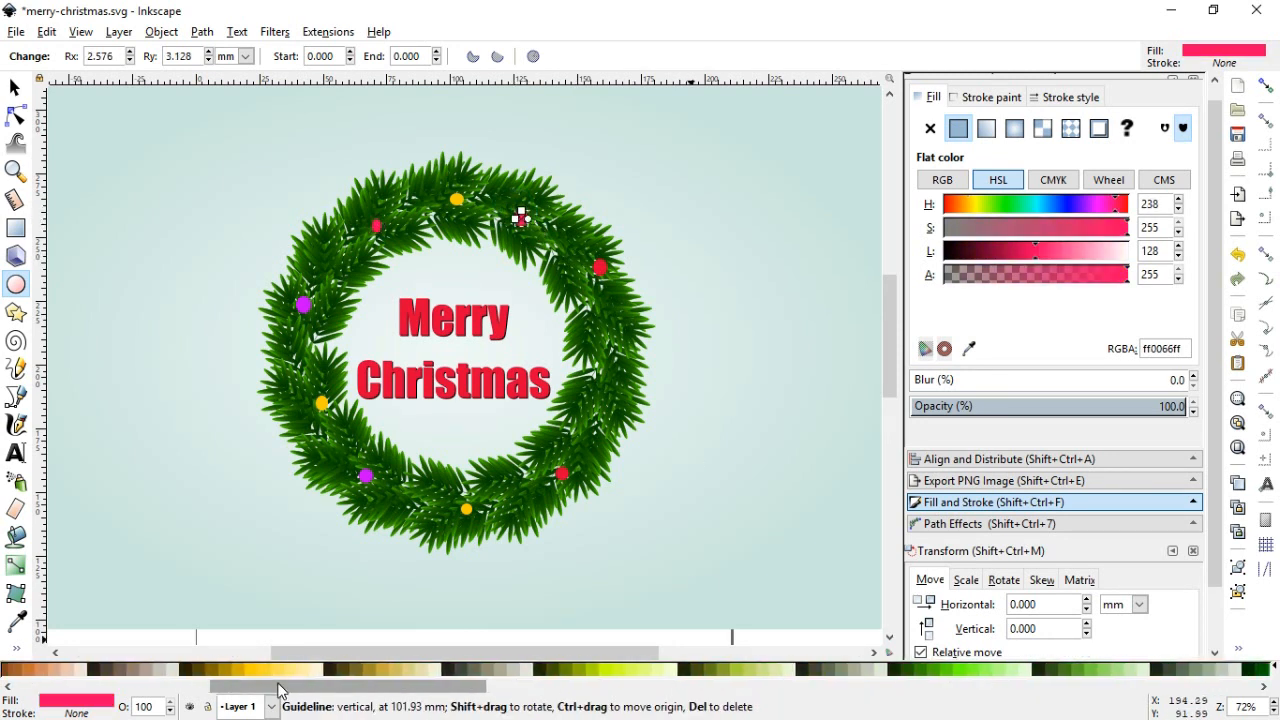
{"action": "left_click", "coordinate": [280, 669]}
{"action": "left_click_drag", "start_coordinate": [600, 376], "coordinate": [611, 389]}
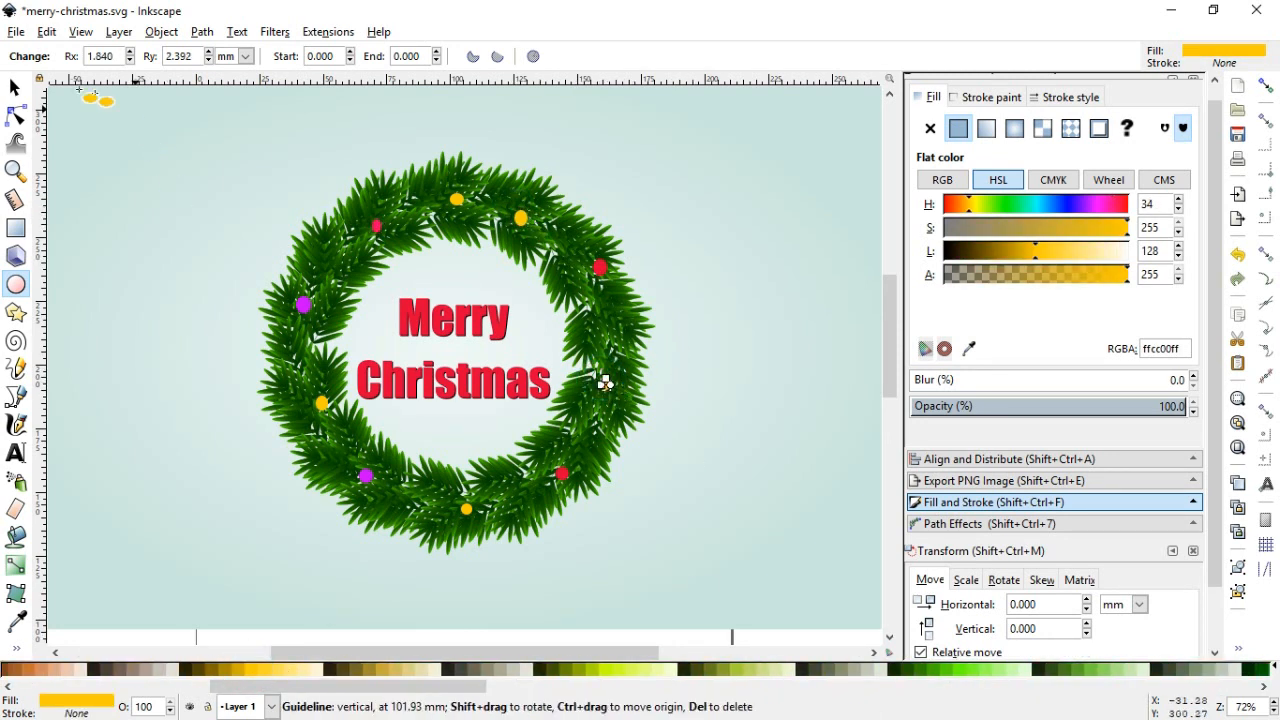
- Select all ten ornament circles around the wreath and apply a blur of 2.4%
{"action": "left_click", "coordinate": [15, 88]}
{"action": "left_click", "coordinate": [600, 270], "text": "shift"}
{"action": "left_click", "coordinate": [518, 219], "text": "shift"}
{"action": "left_click", "coordinate": [456, 200], "text": "shift"}
{"action": "left_click", "coordinate": [376, 226], "text": "shift"}
{"action": "left_click", "coordinate": [303, 305], "text": "shift"}
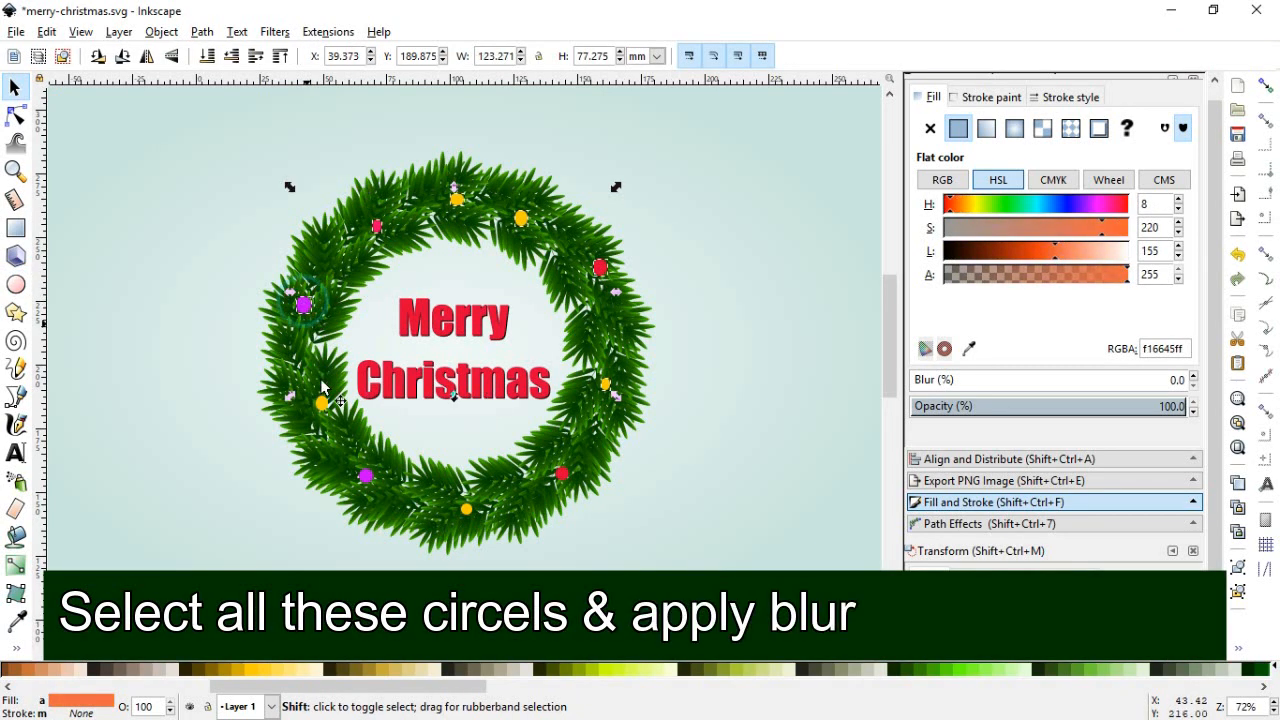
{"action": "left_click", "coordinate": [321, 404], "text": "shift"}
{"action": "left_click", "coordinate": [364, 476], "text": "shift"}
{"action": "left_click", "coordinate": [466, 509], "text": "shift"}
{"action": "left_click", "coordinate": [562, 473], "text": "shift"}
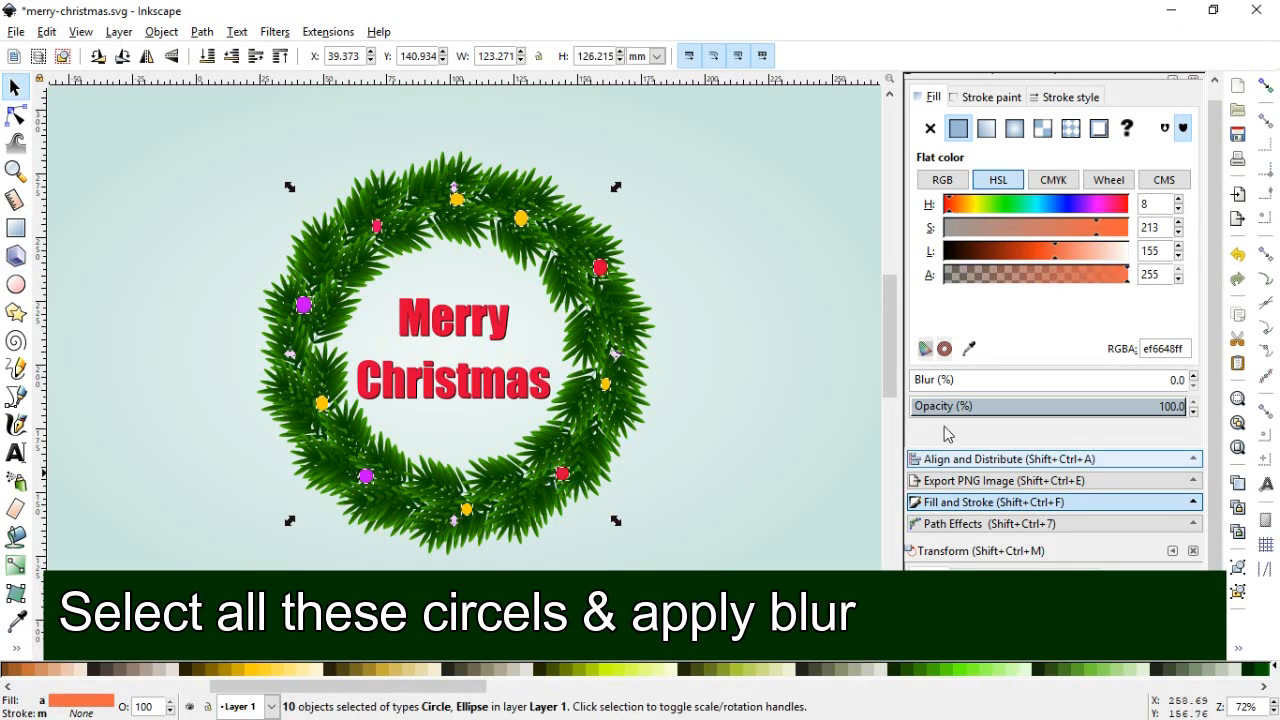
{"action": "left_click", "coordinate": [923, 380]}
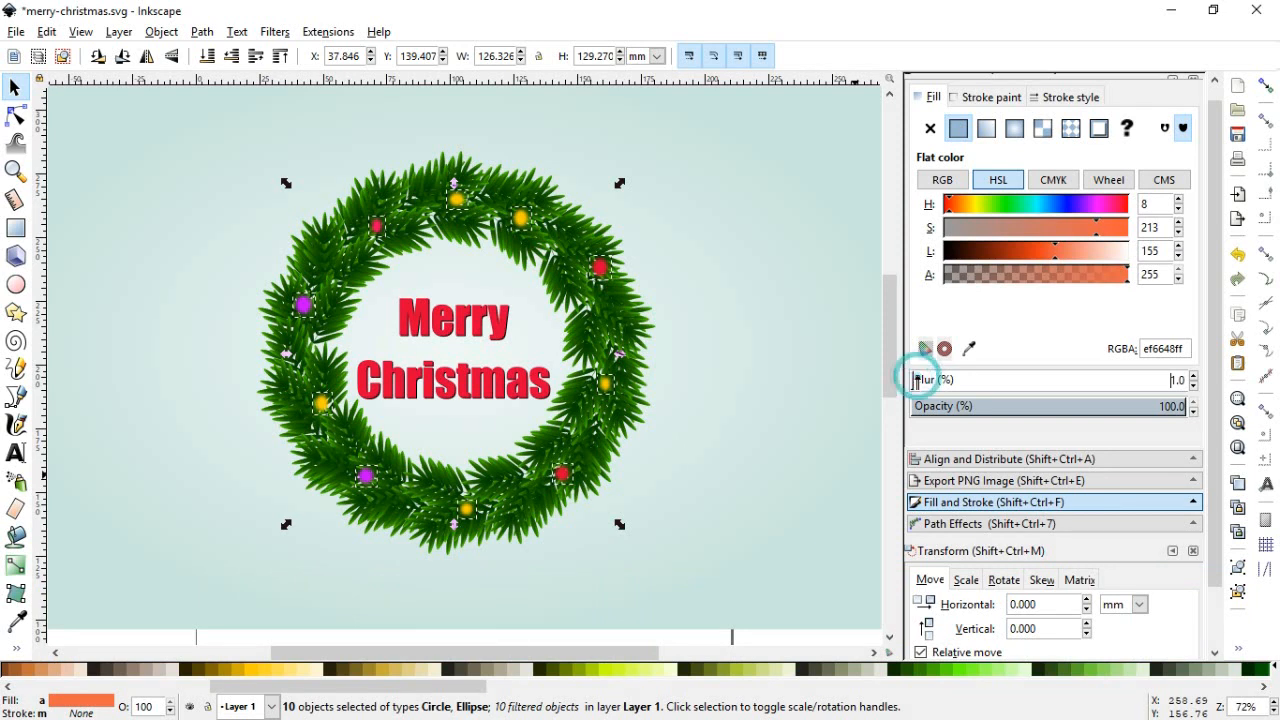
{"action": "left_click", "coordinate": [917, 380]}
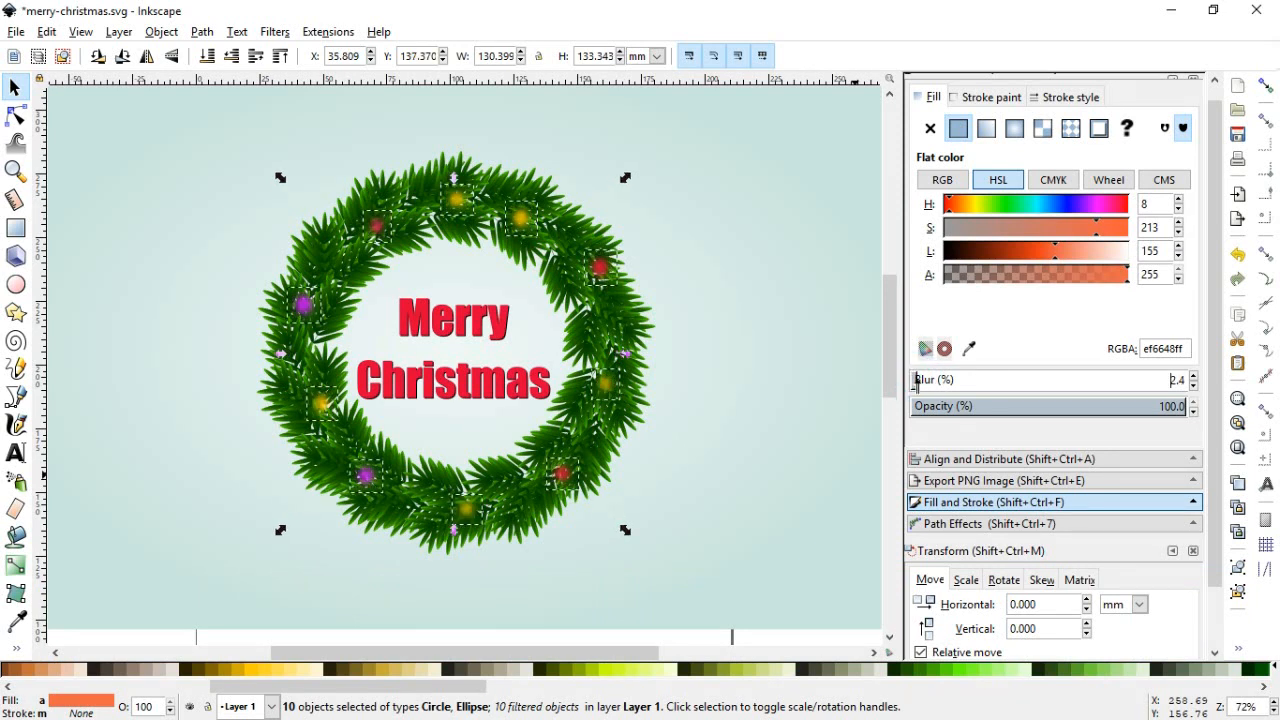